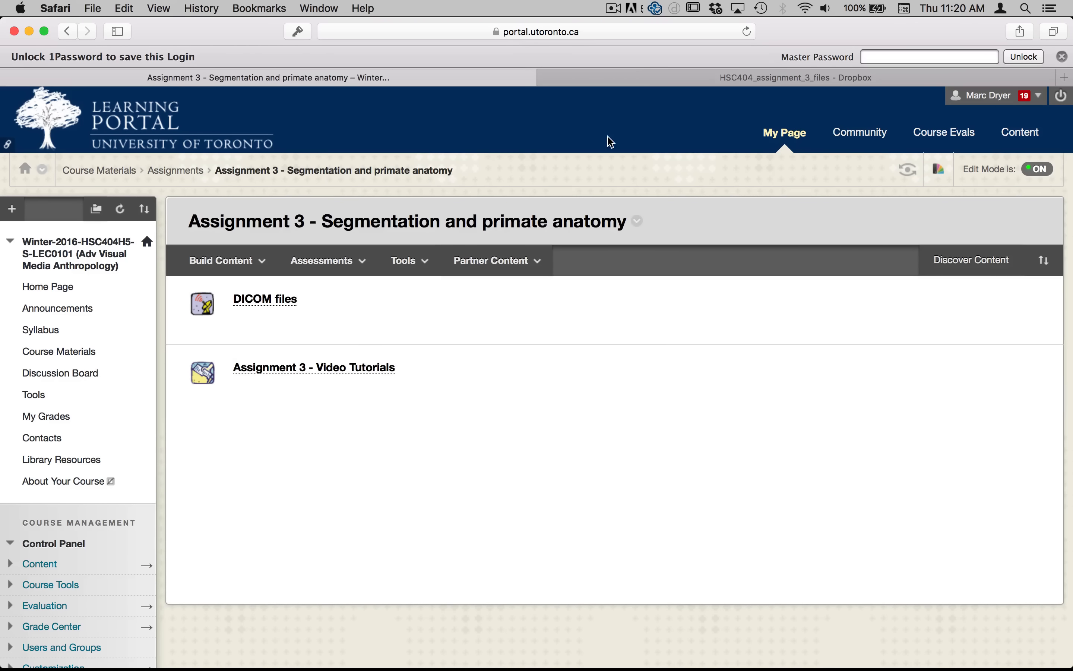
View the zipped chimpanzee datasets in the HSC404_assignment_3_files Dropbox folder, then switch to 3D Slicer
click(648, 77)
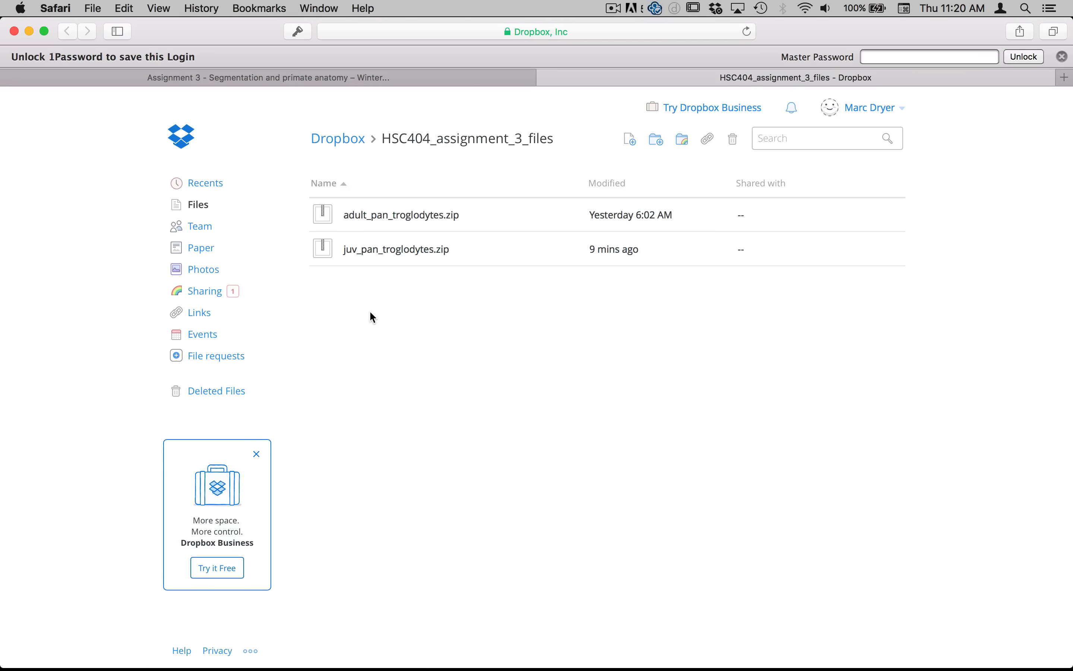
key(super+Tab)
key(super+Tab)
key(super+Tab)
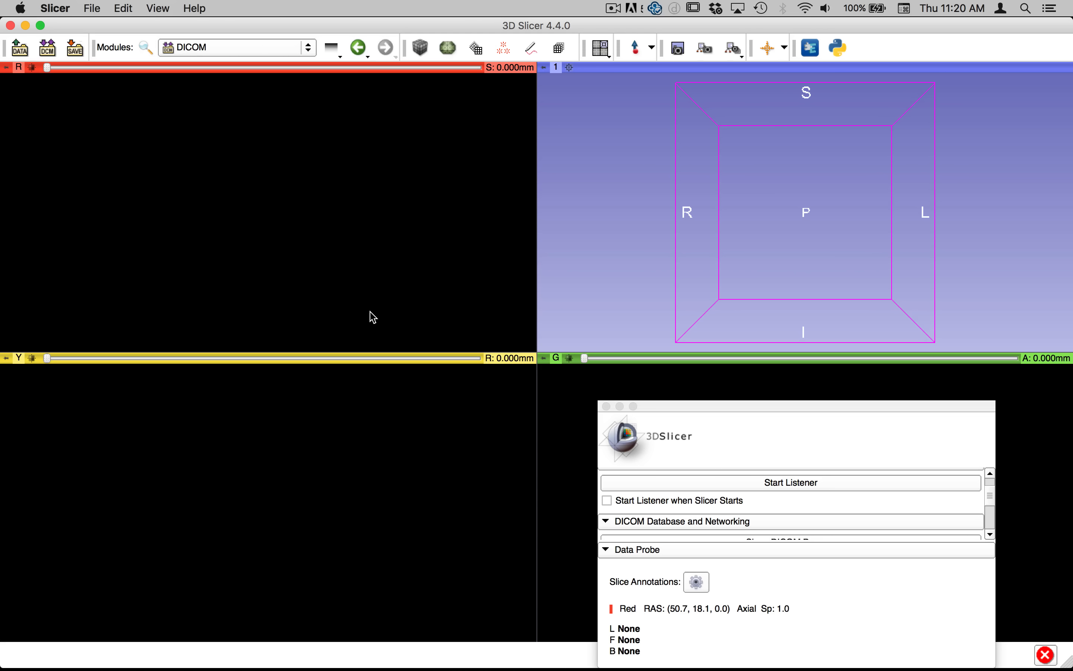
Switch to Finder and move the assignment_3_DICOMs window so the Slicer 3D view is uncovered
key(super+Tab)
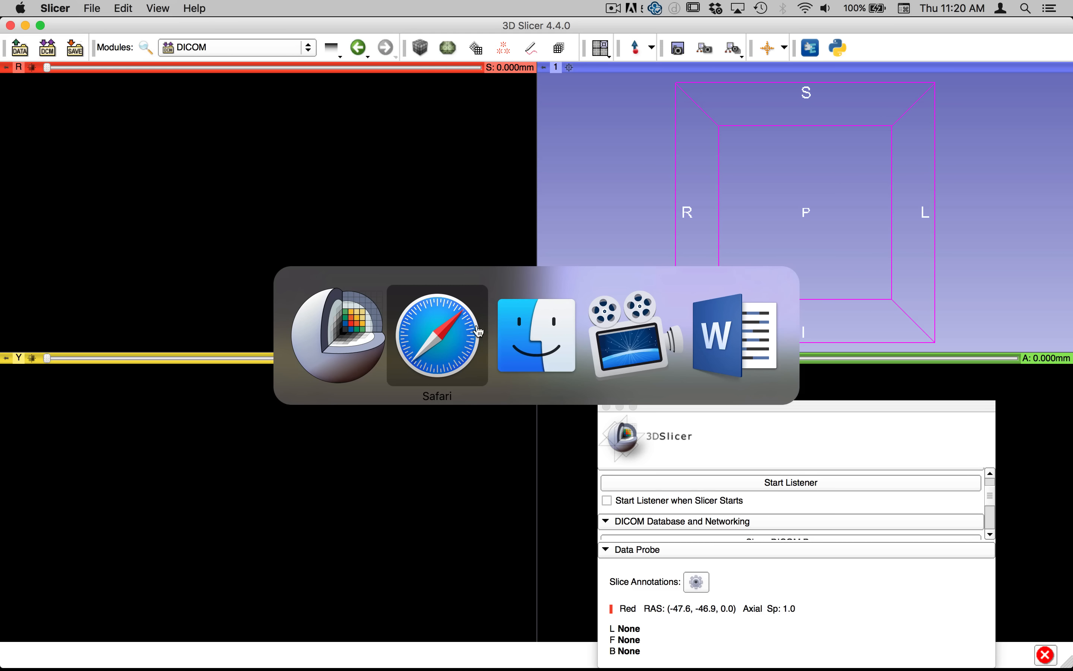
click(545, 336)
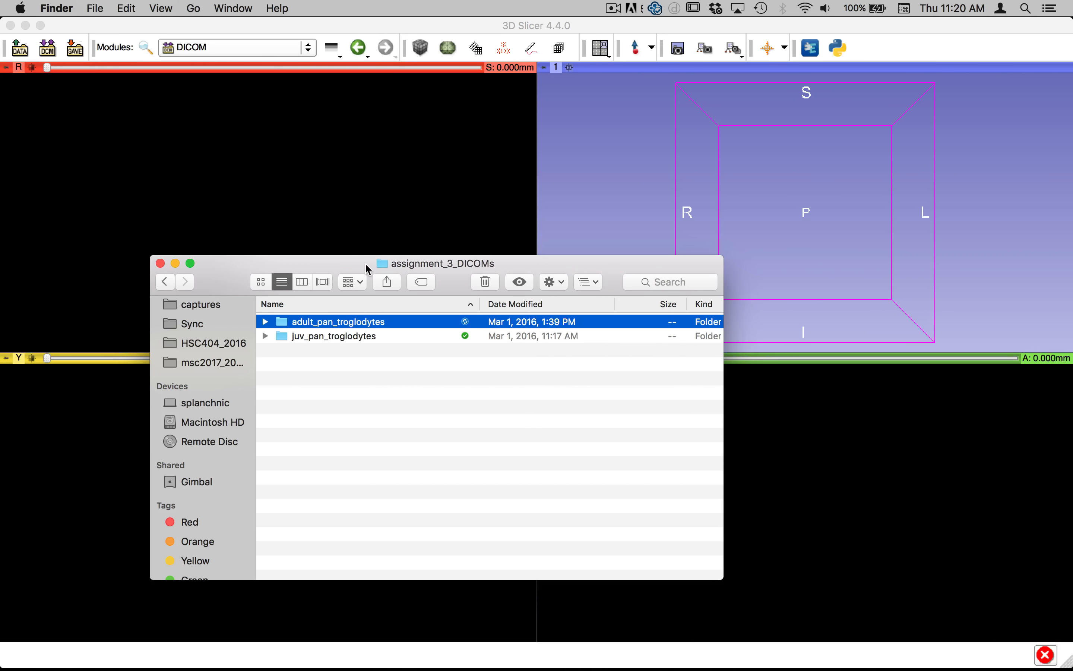
drag(366, 268, 240, 209)
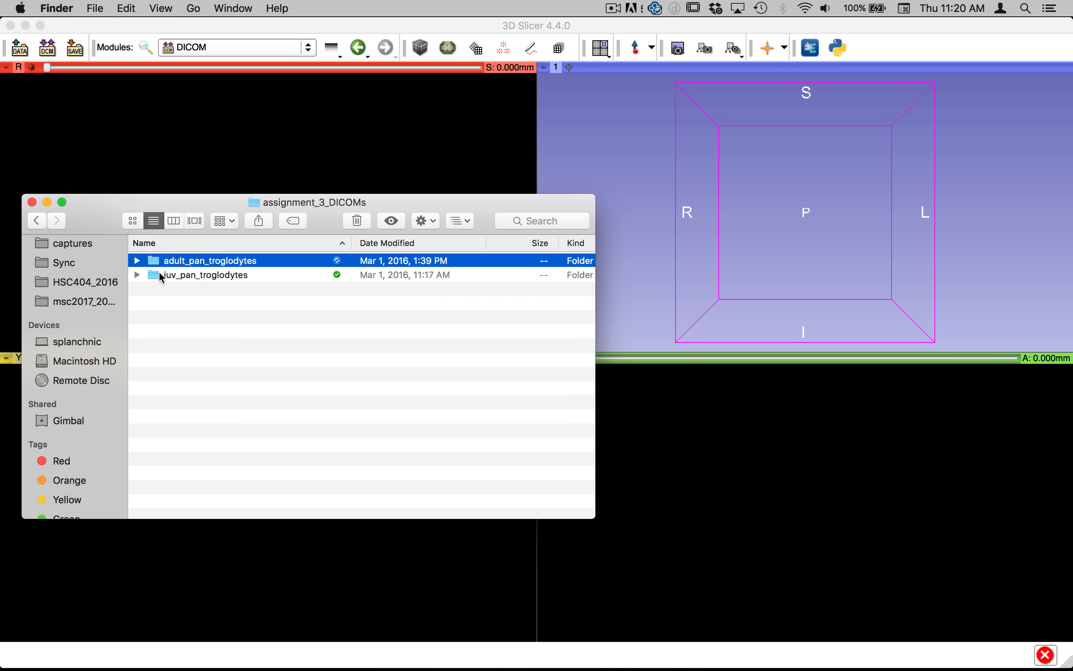
Bring the adult_pan_troglodytes folder from Finder into Slicer and accept the Load directory into DICOM database reader
drag(152, 264, 747, 190)
drag(501, 198, 483, 240)
click(594, 188)
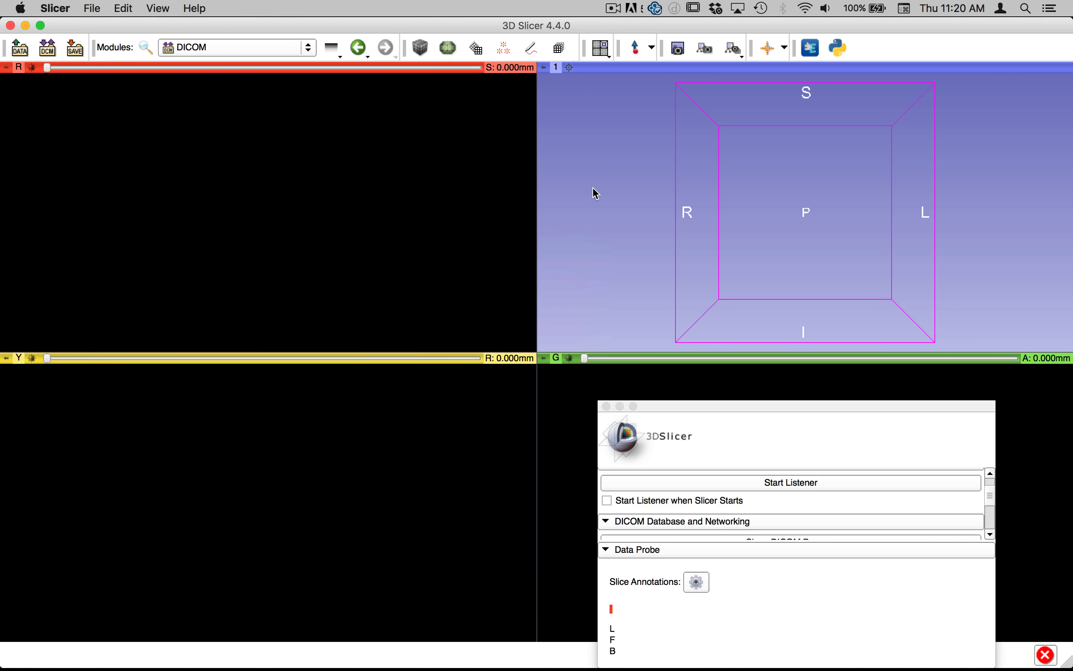
key(super+Tab)
drag(168, 305, 630, 185)
key(super+Tab)
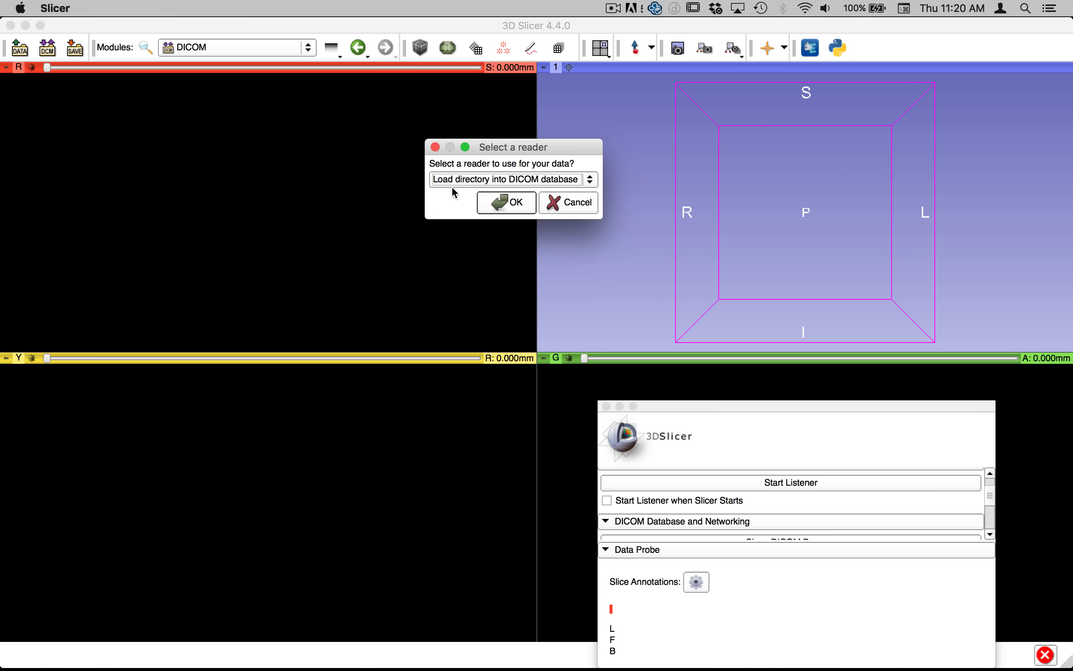
click(508, 206)
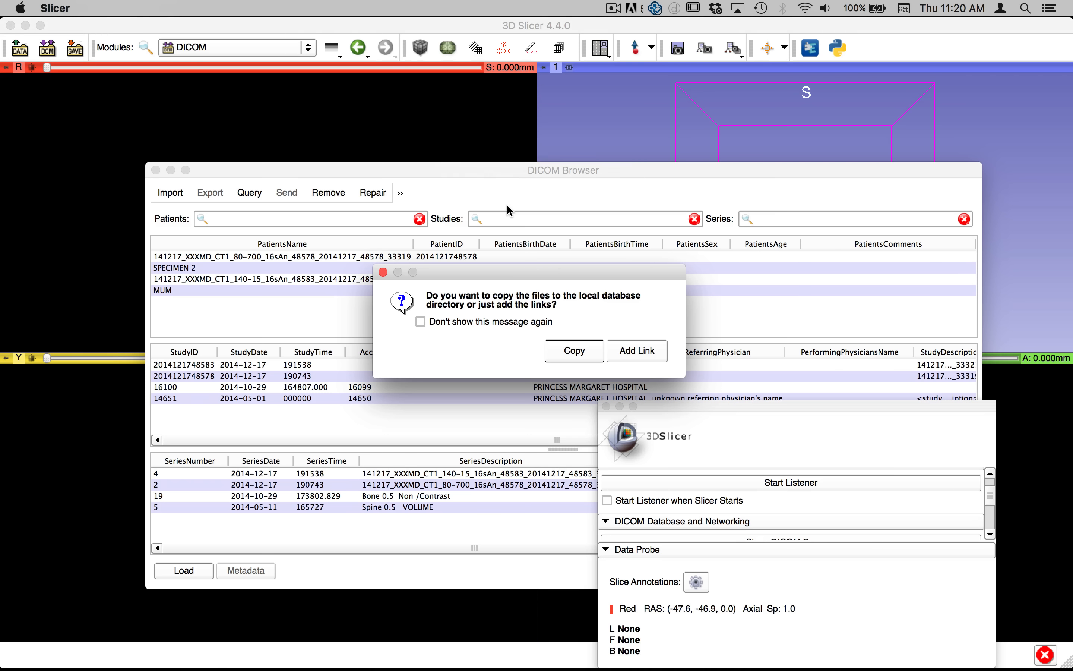
Copy the DICOM files to the local database directory and dismiss the import summary
drag(516, 267, 544, 129)
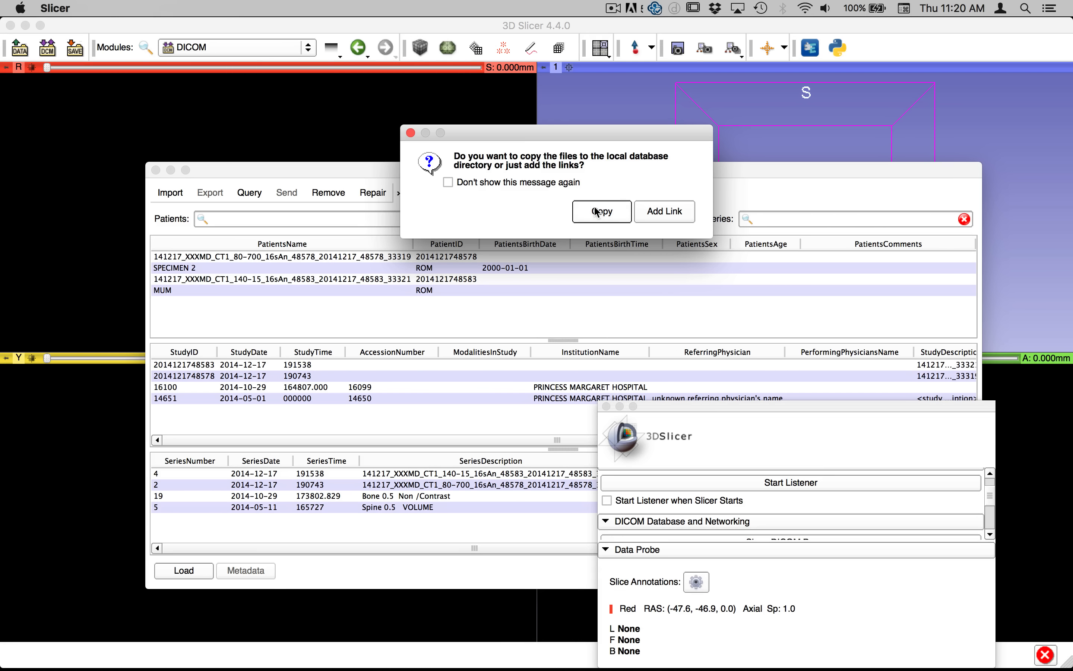
click(600, 212)
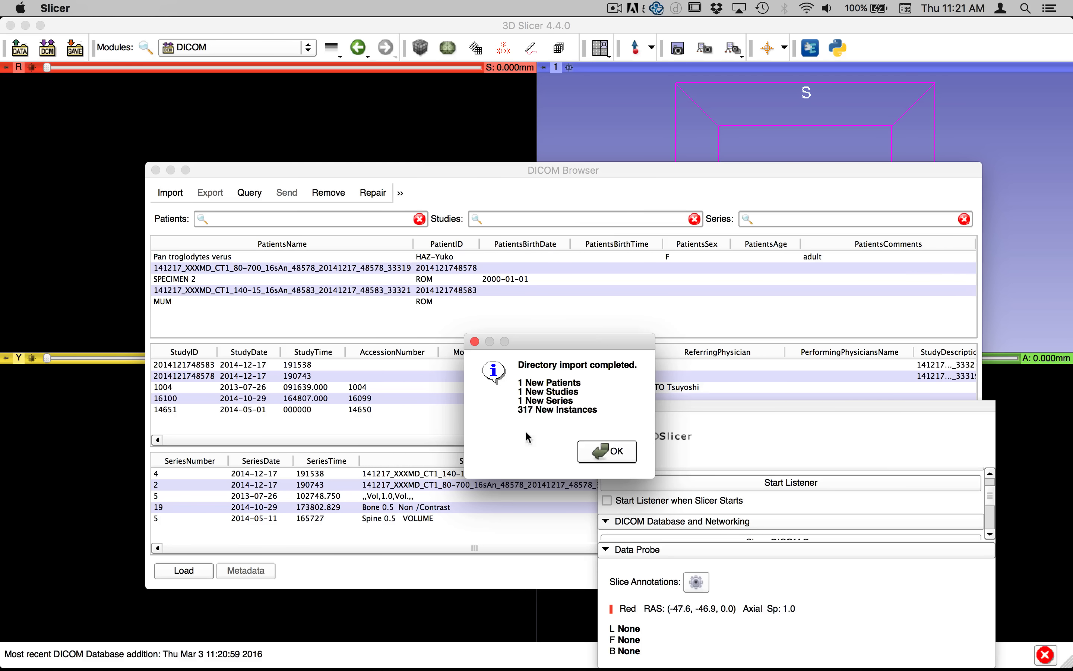
click(619, 456)
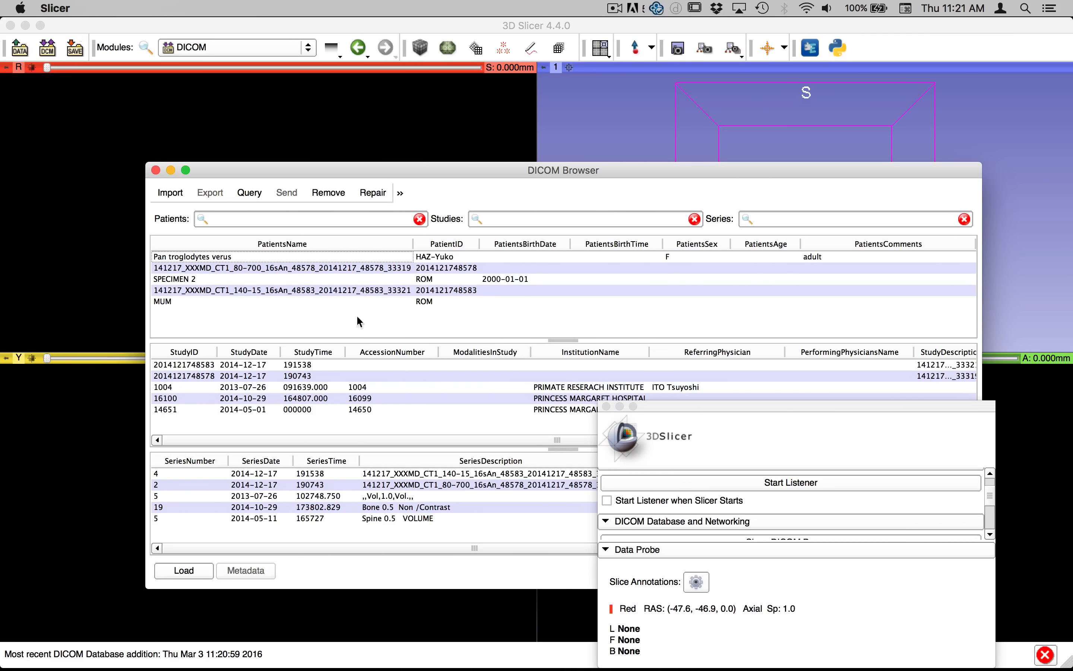
Load the Pan troglodytes verus head CT series from the DICOM Browser and move the module panel off the slice views
drag(423, 171, 817, 388)
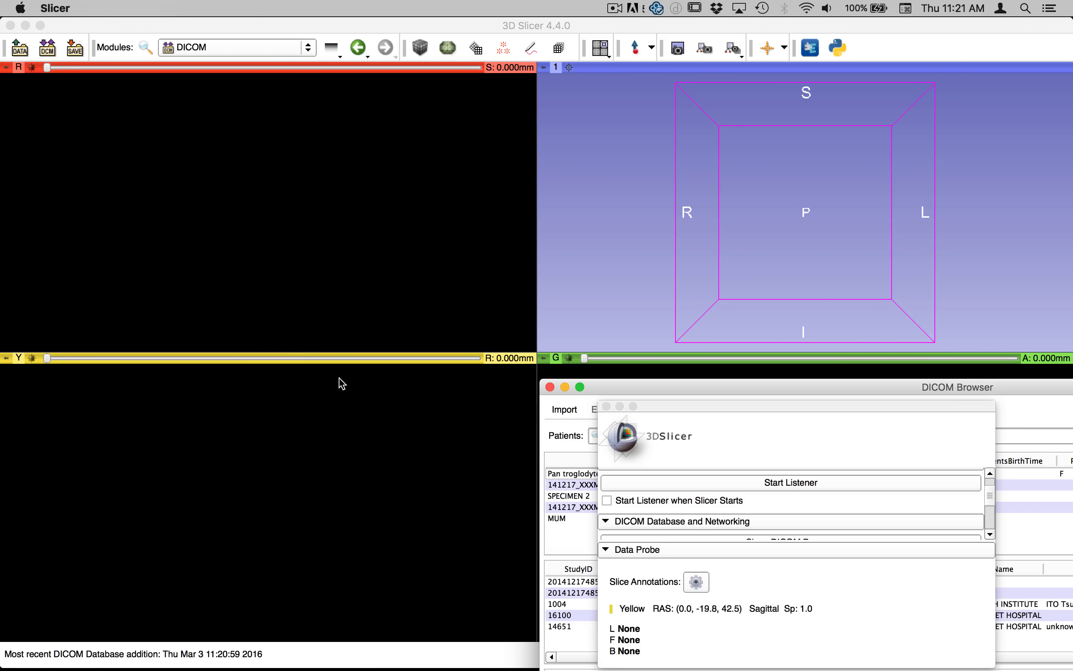
drag(656, 386, 296, 69)
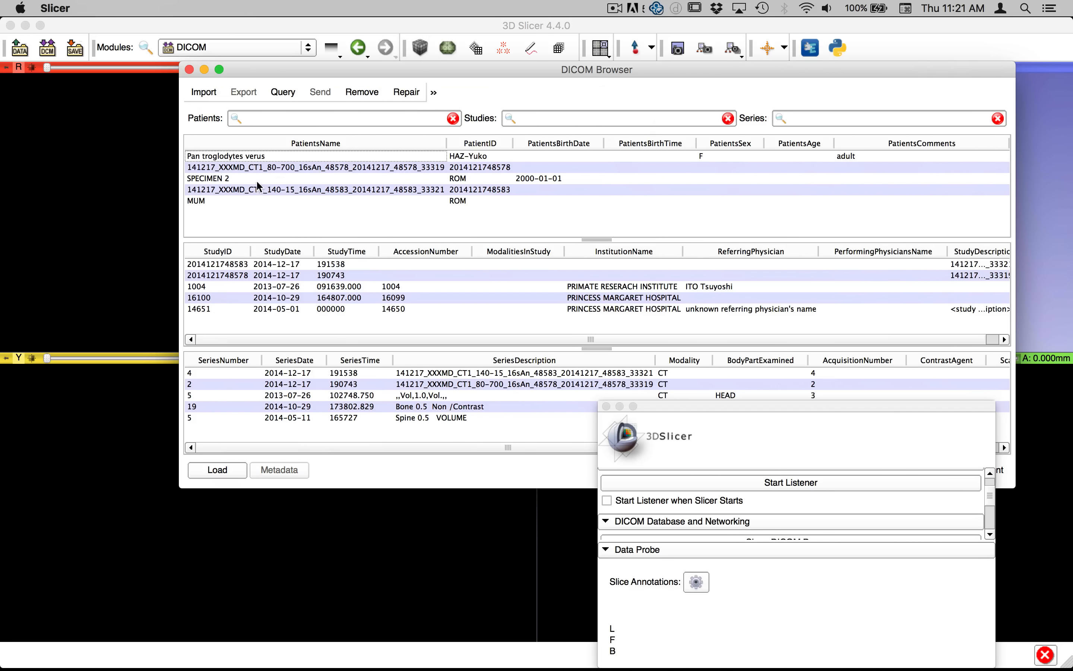
click(241, 157)
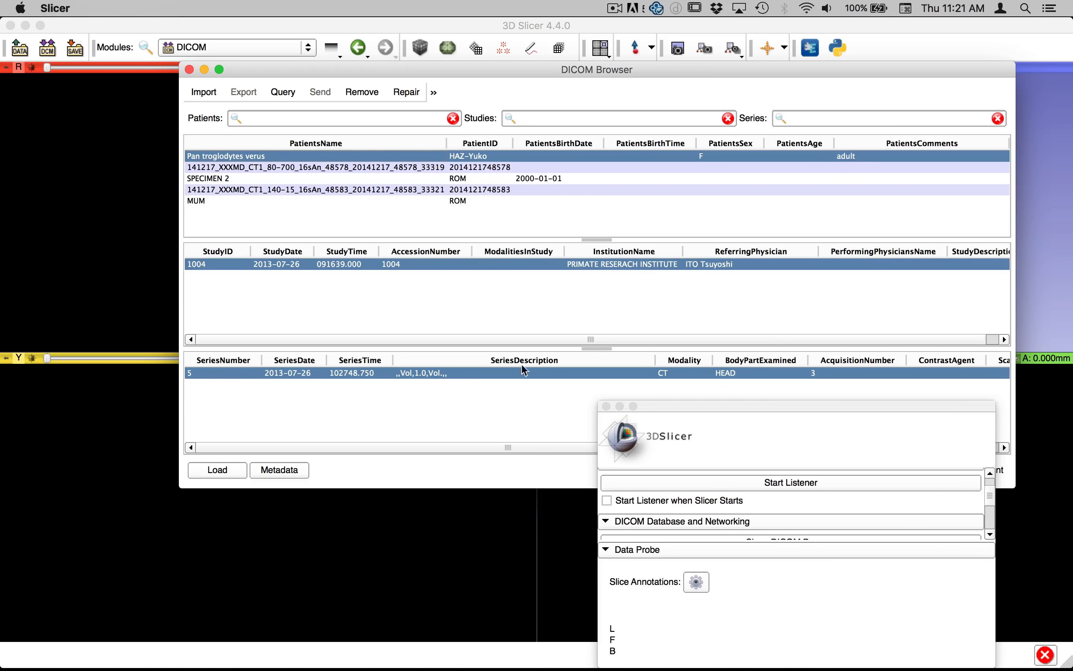
click(233, 469)
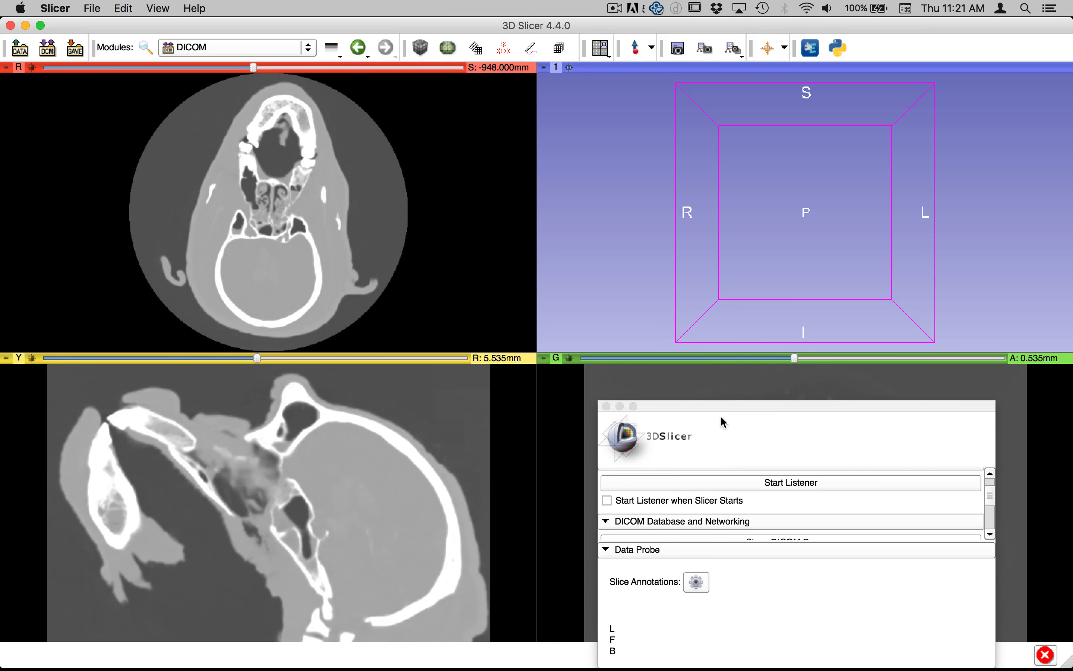
drag(711, 407, 684, 609)
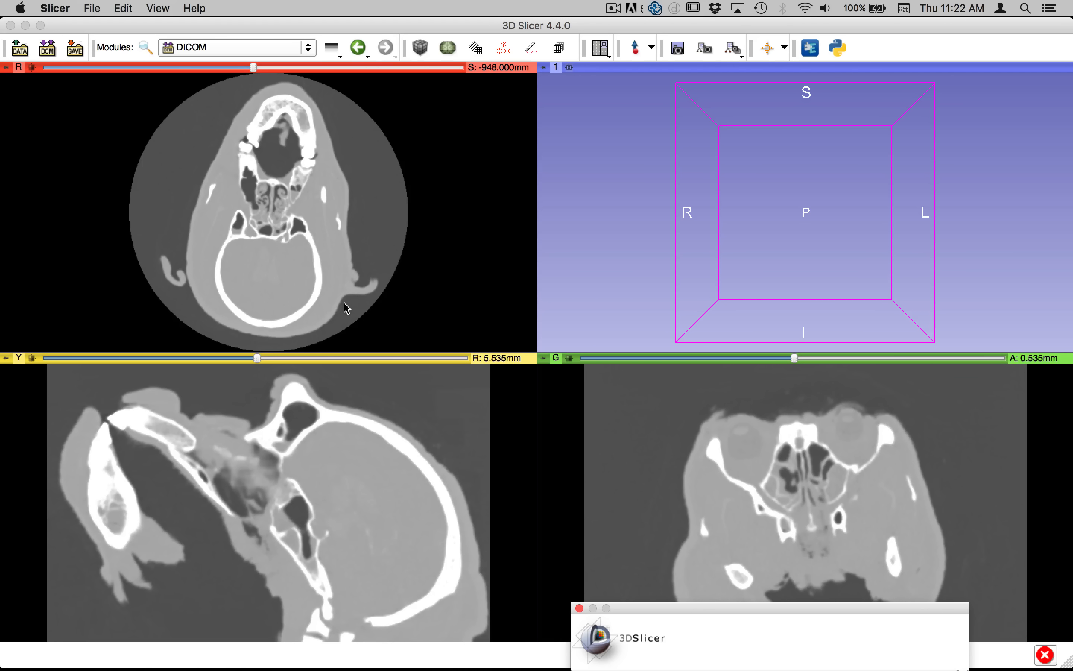
Open the Editor module and create a merge label map for the loaded volume with the GenericAnatomyColors table
click(531, 48)
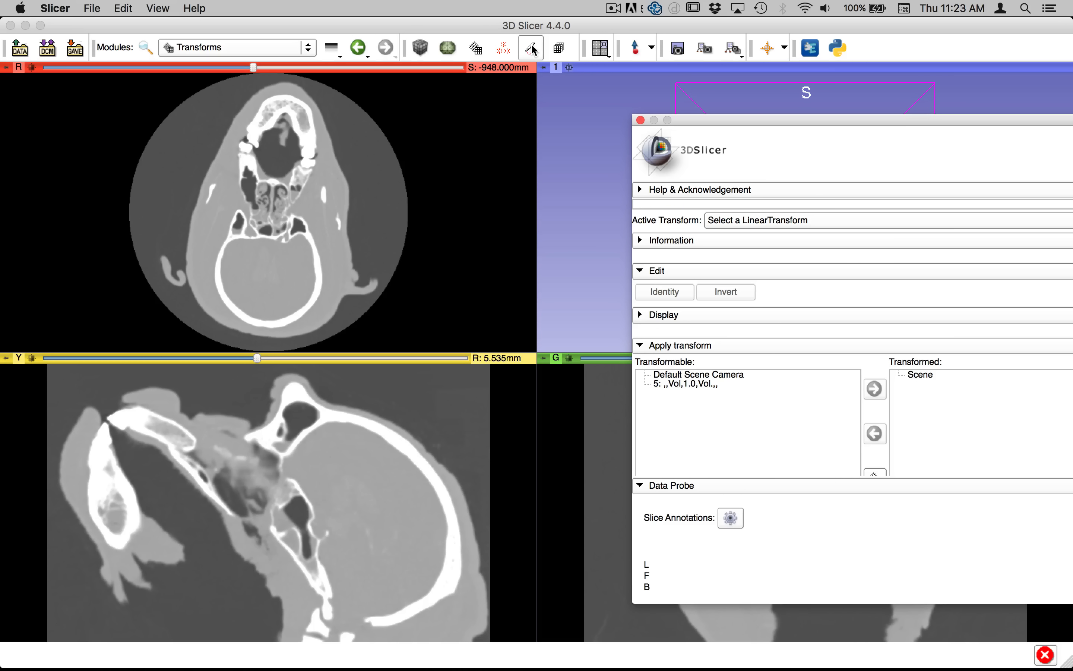
click(533, 47)
drag(569, 247, 403, 122)
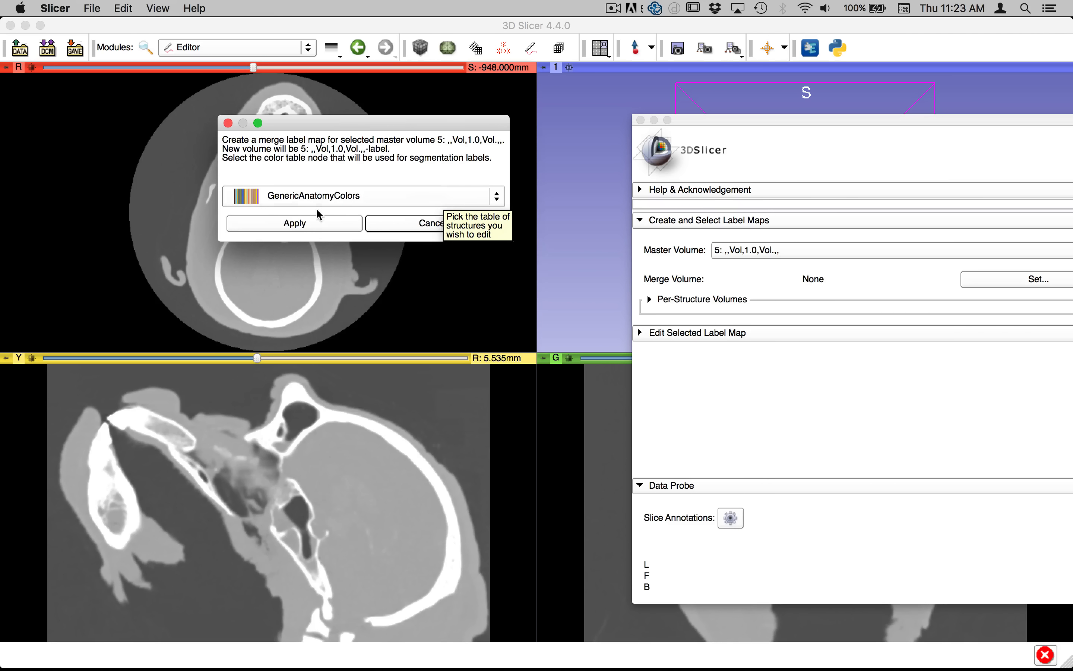
click(271, 223)
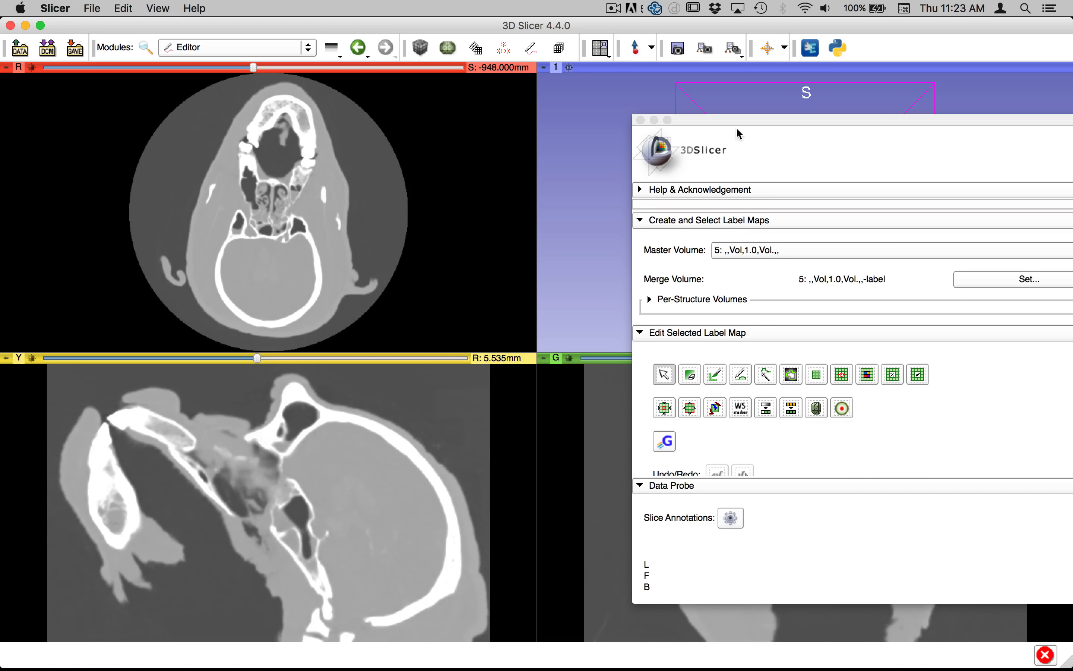
Reposition and enlarge the module panel to reveal all label map editing controls, and step the label through bone to skin (3)
drag(736, 124, 520, 30)
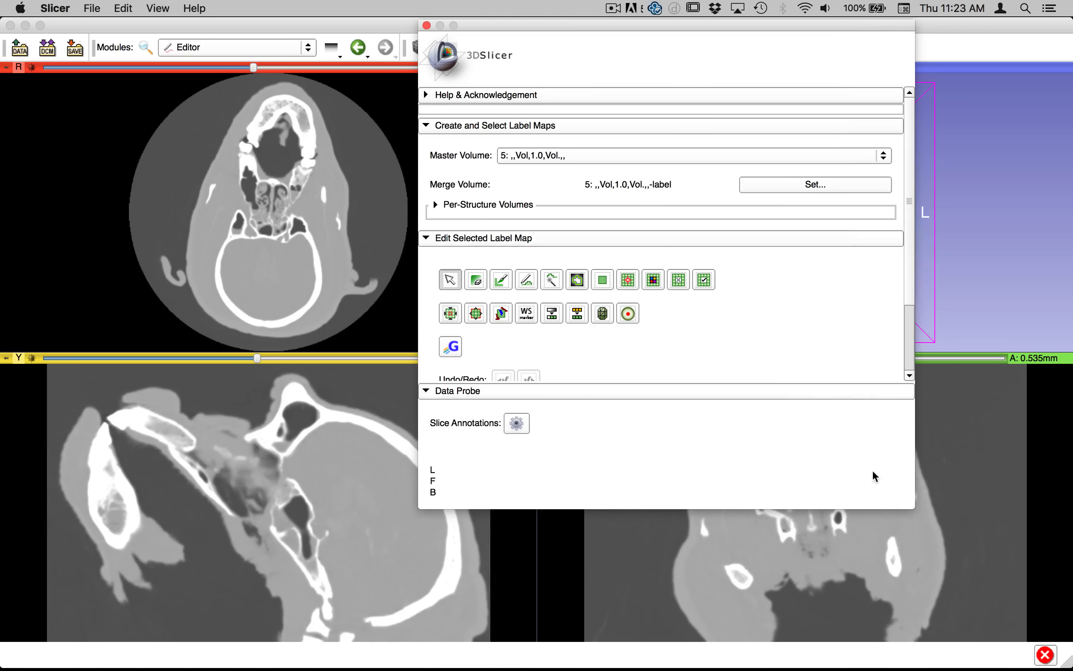
drag(917, 510, 920, 620)
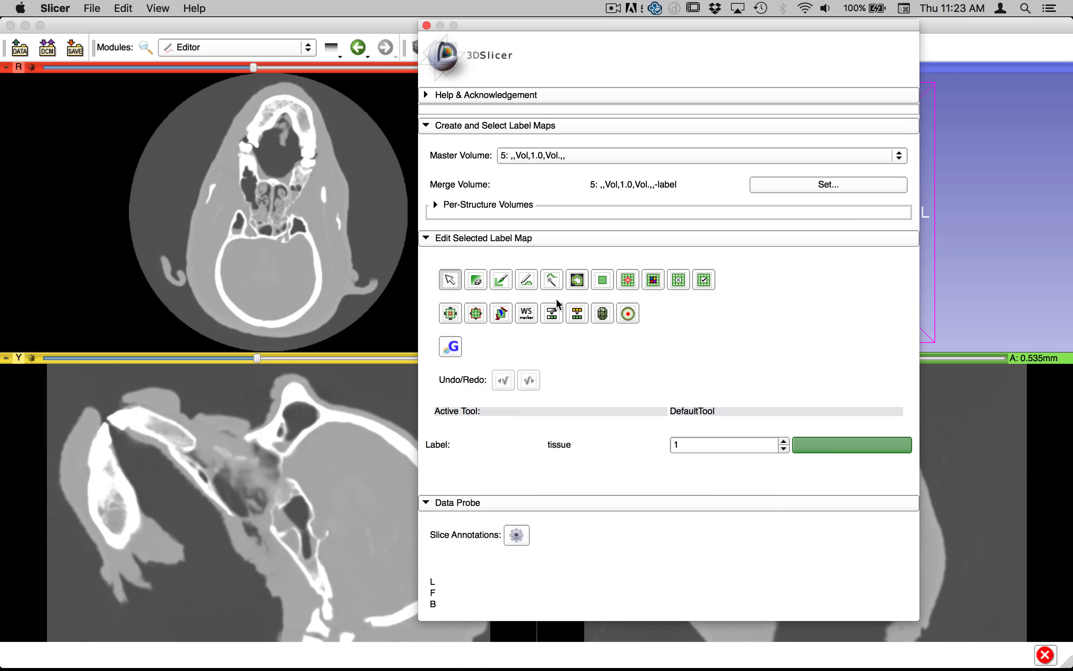
click(784, 442)
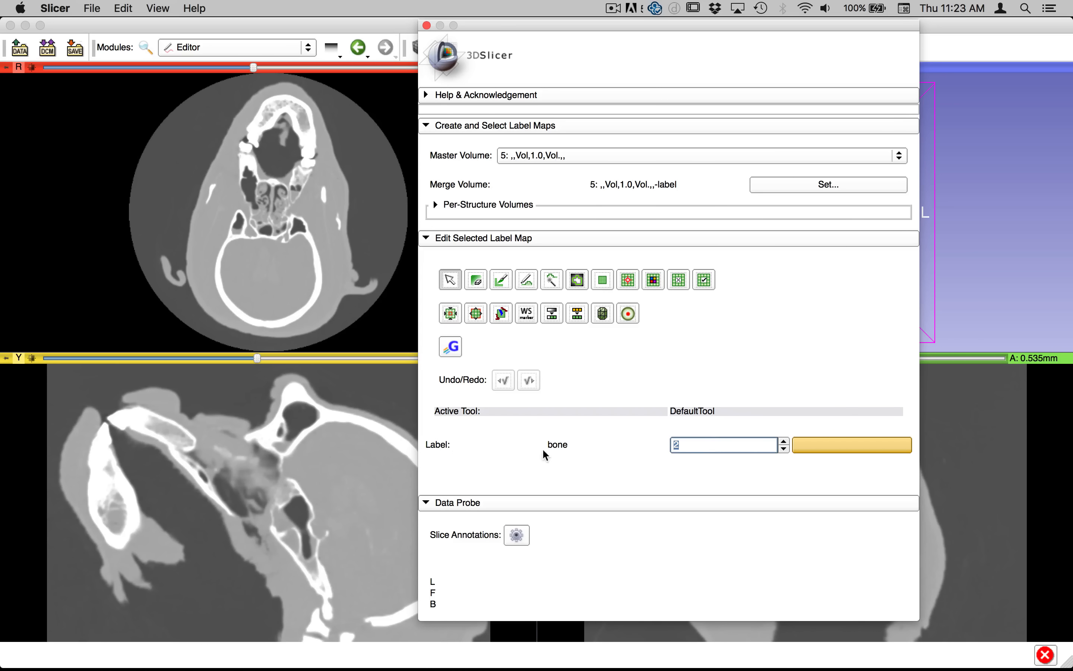
click(784, 441)
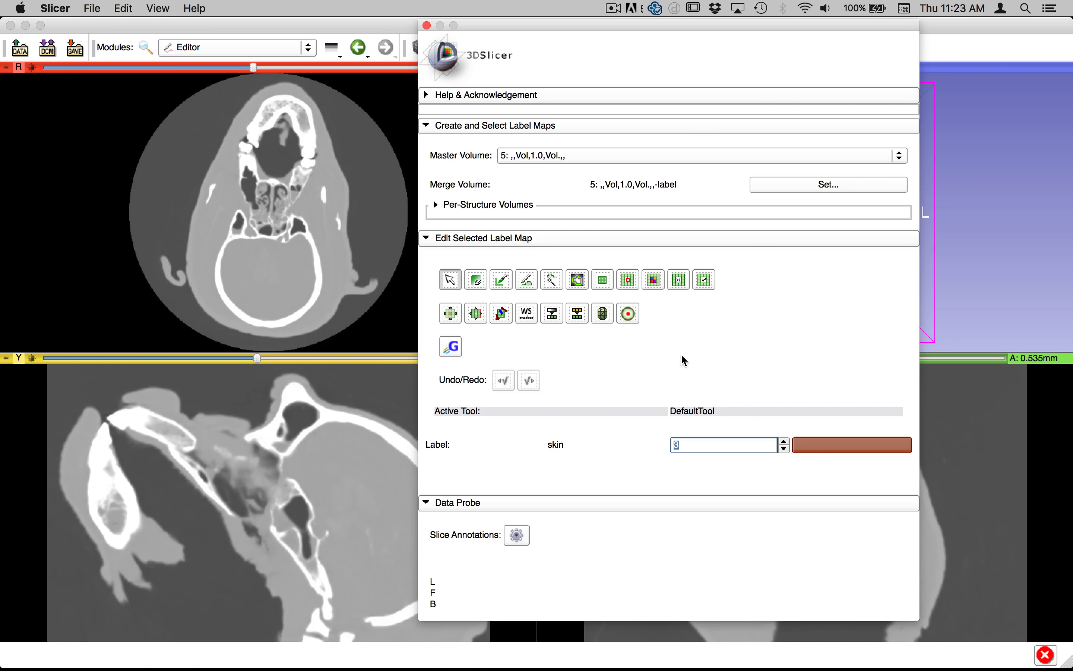
Expand the Per-Structure Volumes section and set the active label to 2 (bone)
click(436, 205)
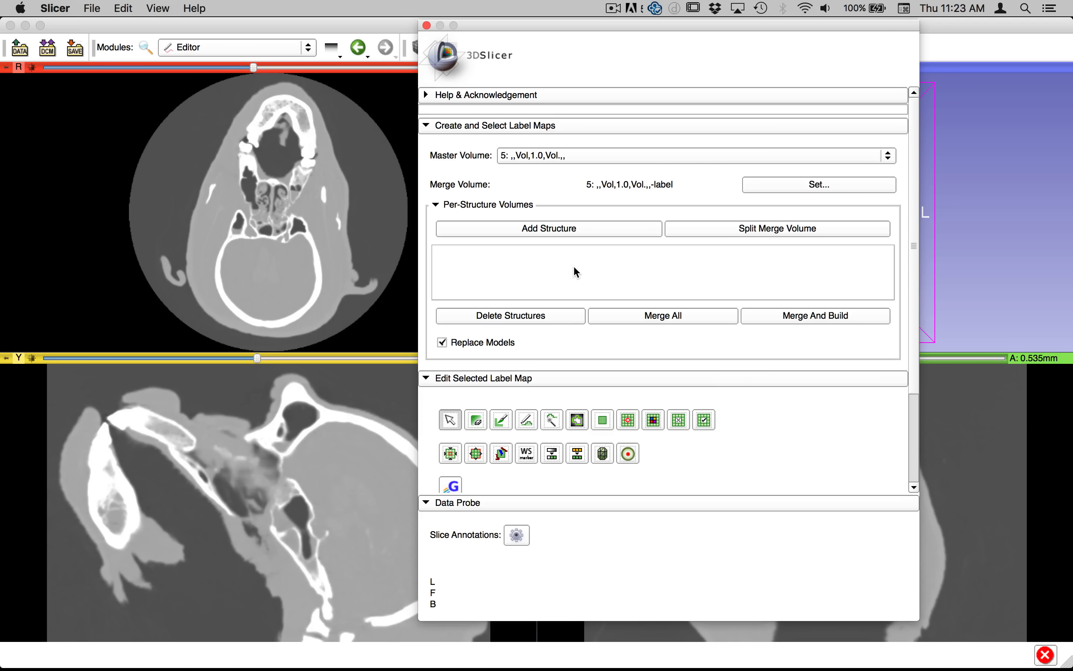
drag(913, 355, 920, 494)
click(775, 468)
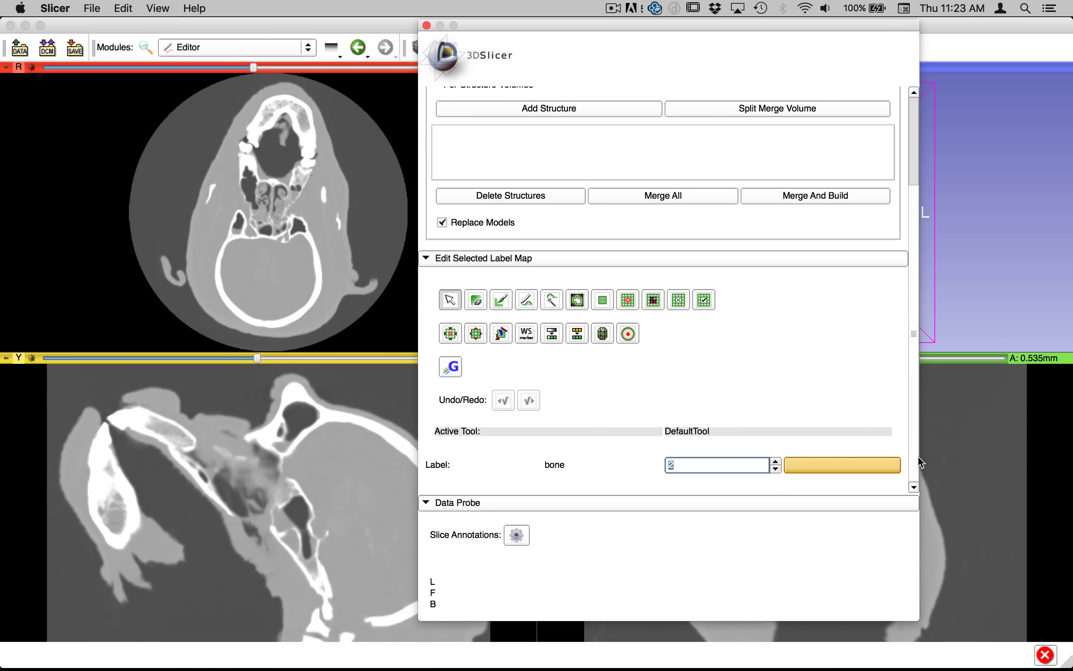
drag(912, 388, 914, 347)
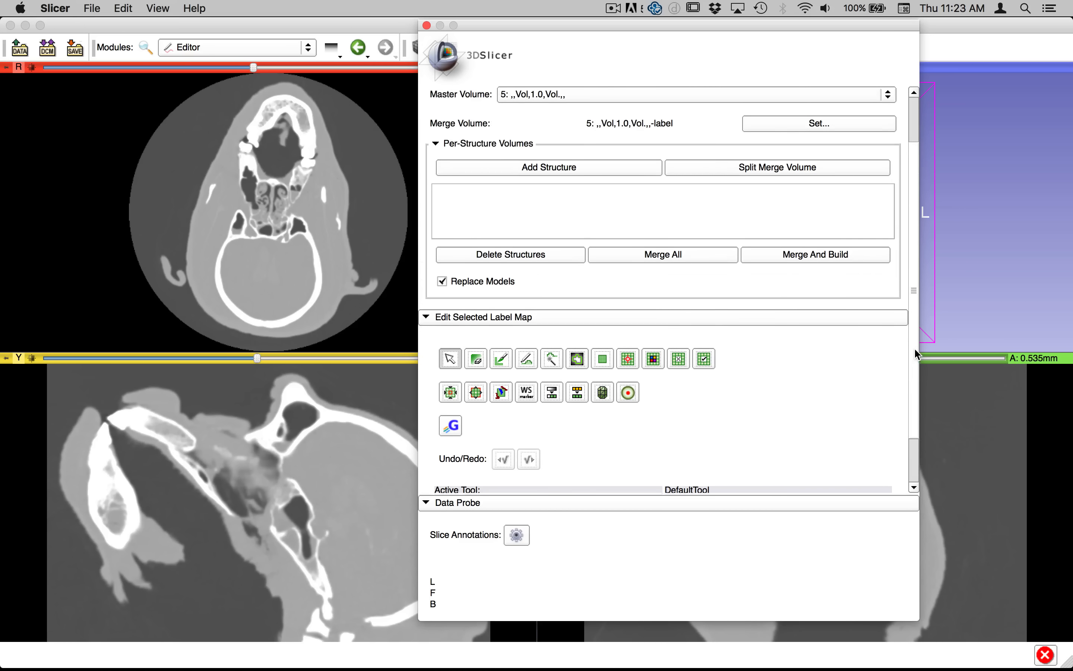
Add a per-structure volume for bone, label number 2, from the anatomy color list
click(567, 171)
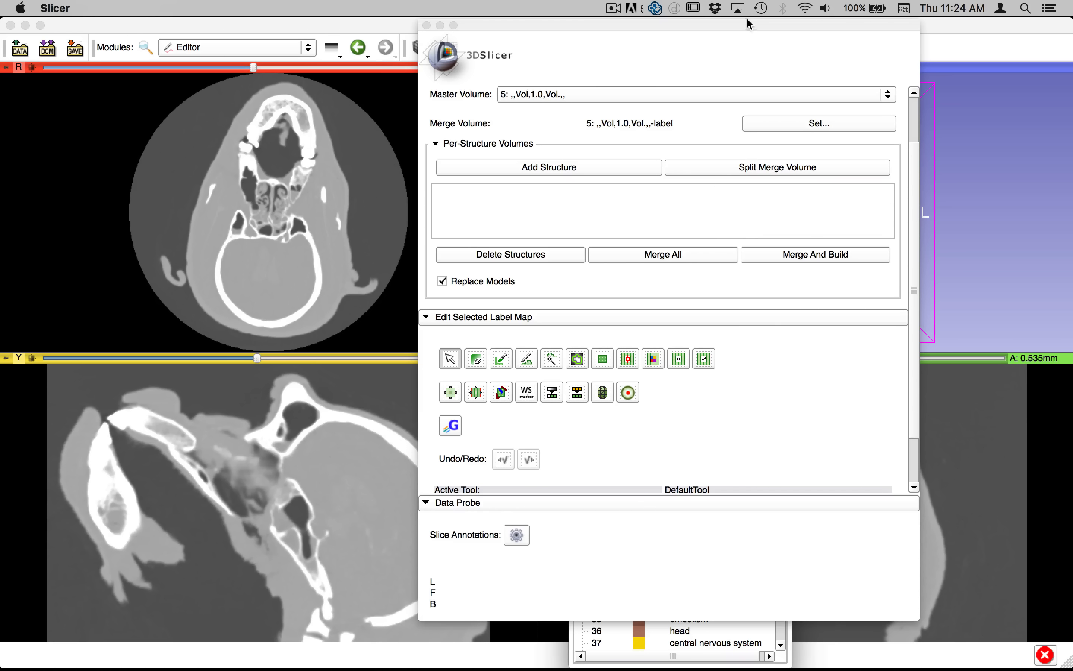
drag(492, 25, 96, 25)
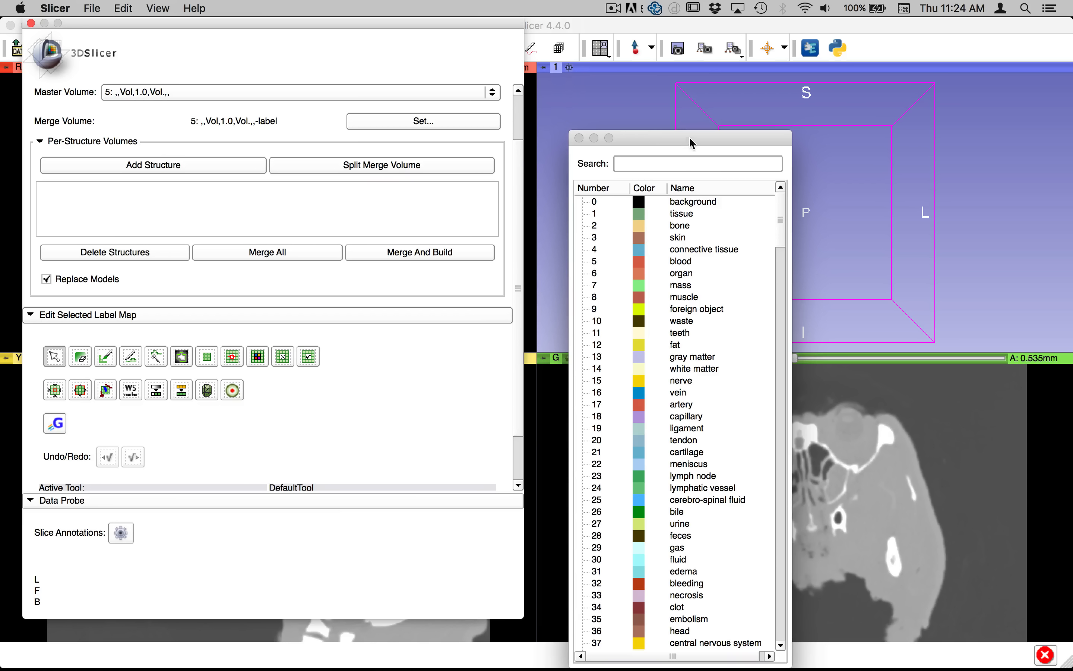
drag(689, 137, 700, 52)
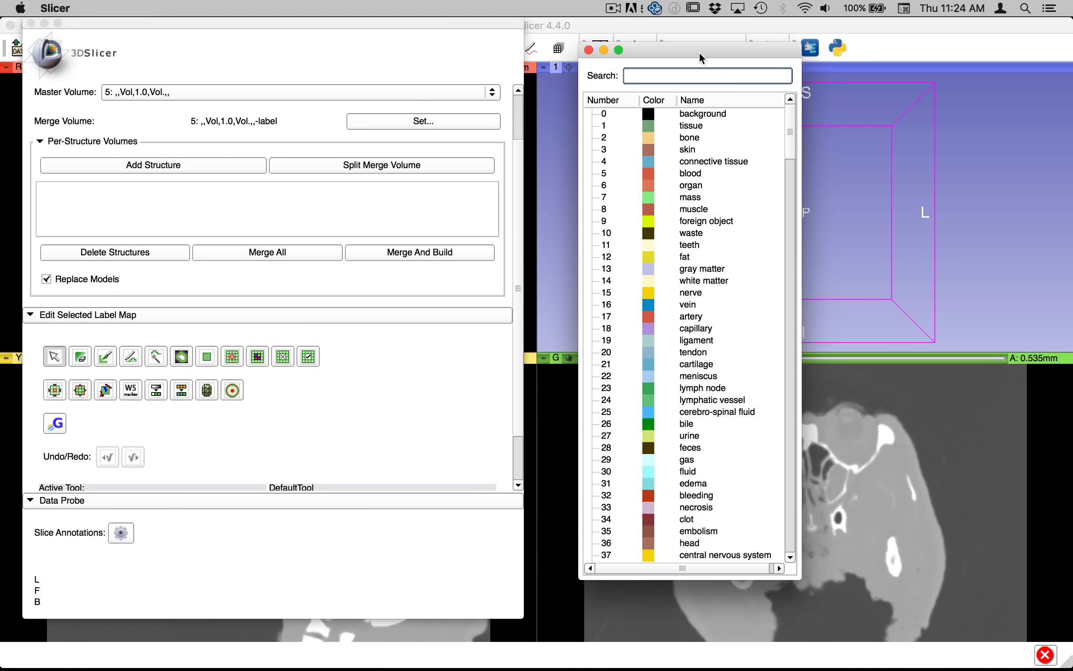
click(700, 137)
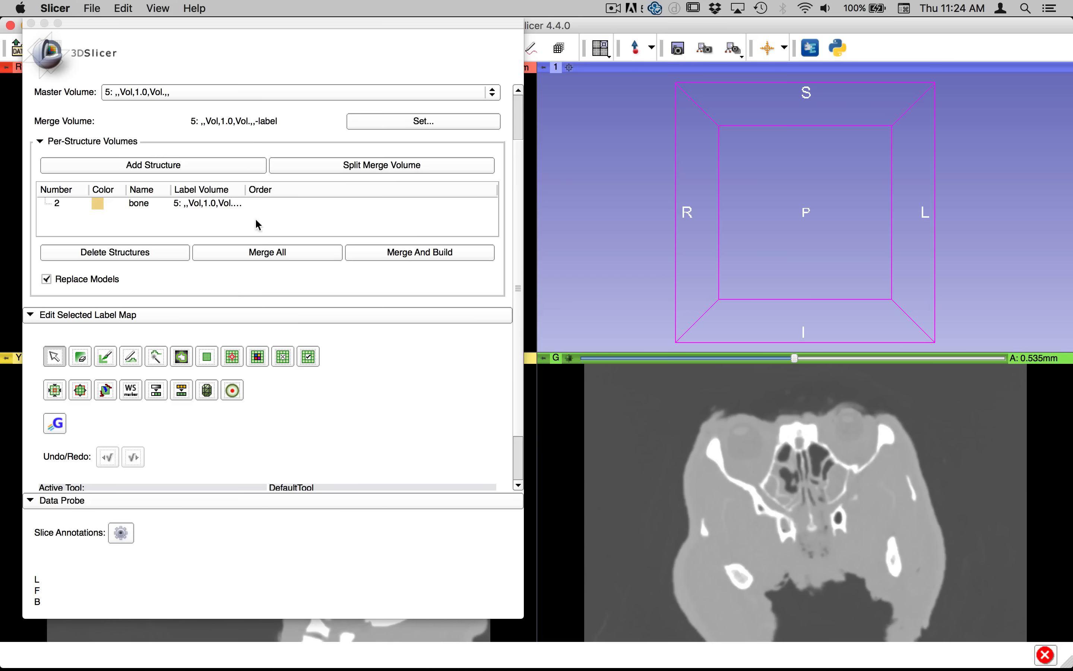
Add a second per-structure volume for skin, label number 3, from the anatomy color list
click(185, 168)
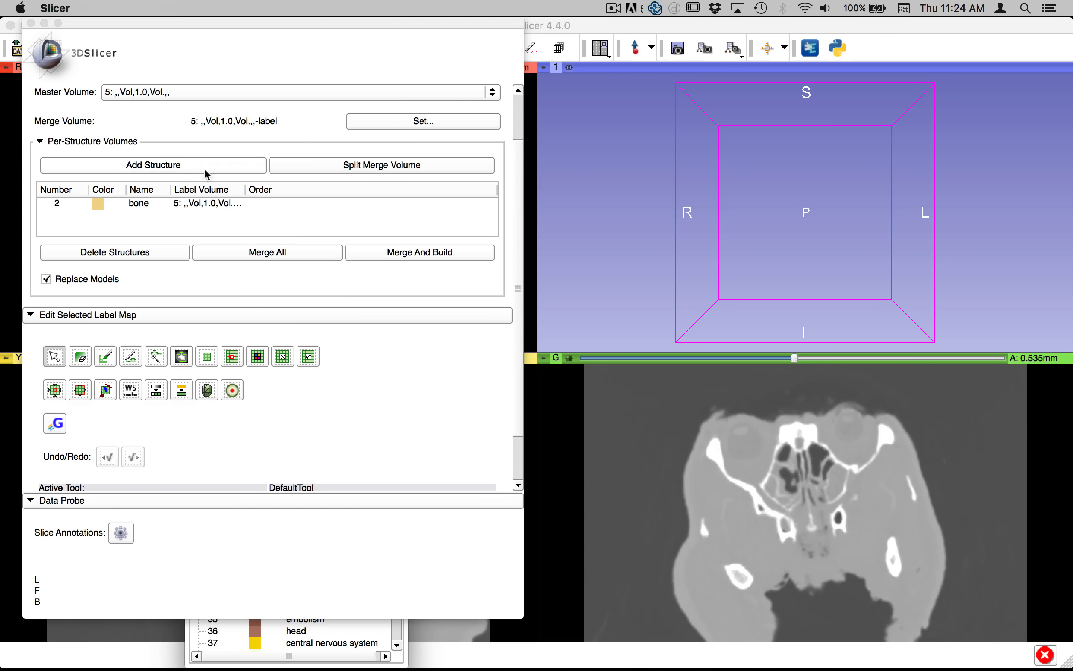
drag(314, 25, 719, 45)
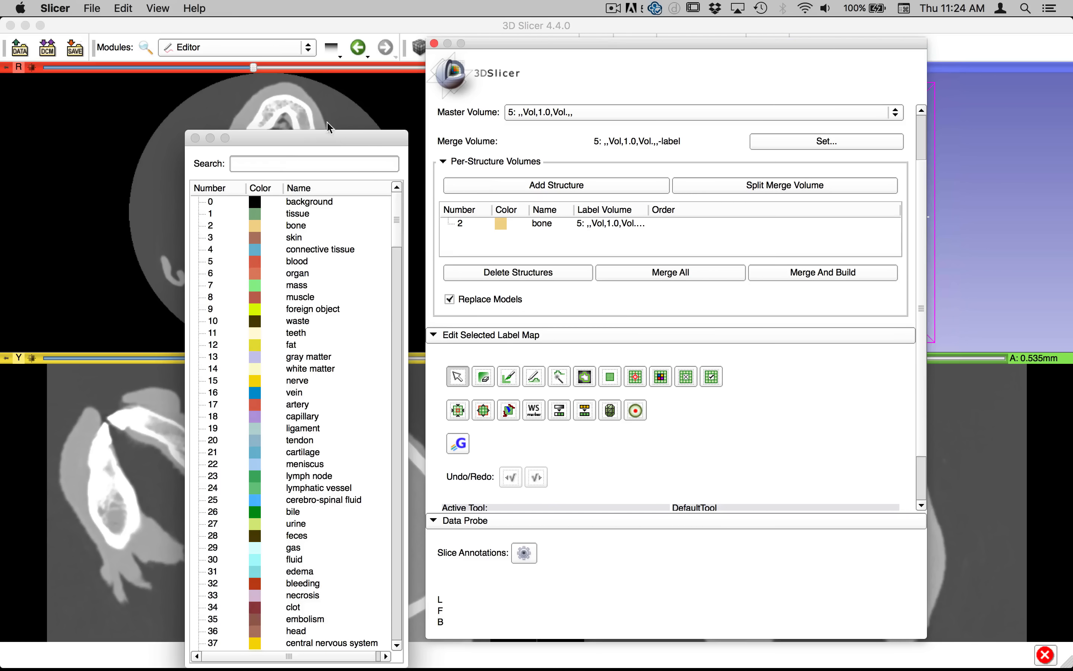
drag(329, 143, 316, 47)
click(309, 140)
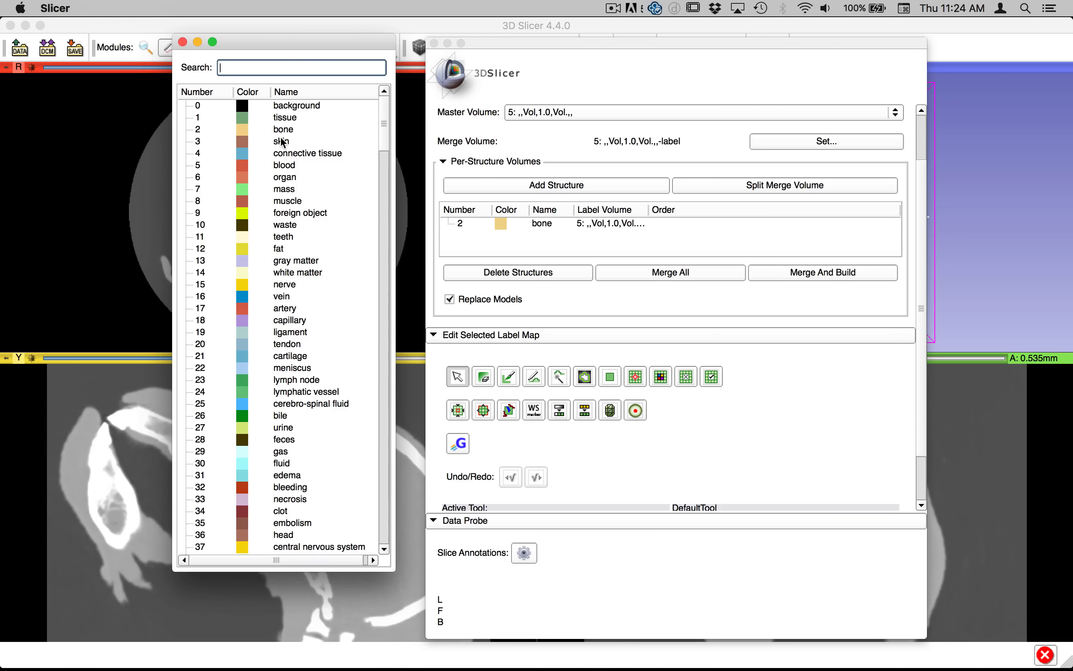
Select the bone and skin structures in turn and widen the Label Volume column to show their full names
click(552, 223)
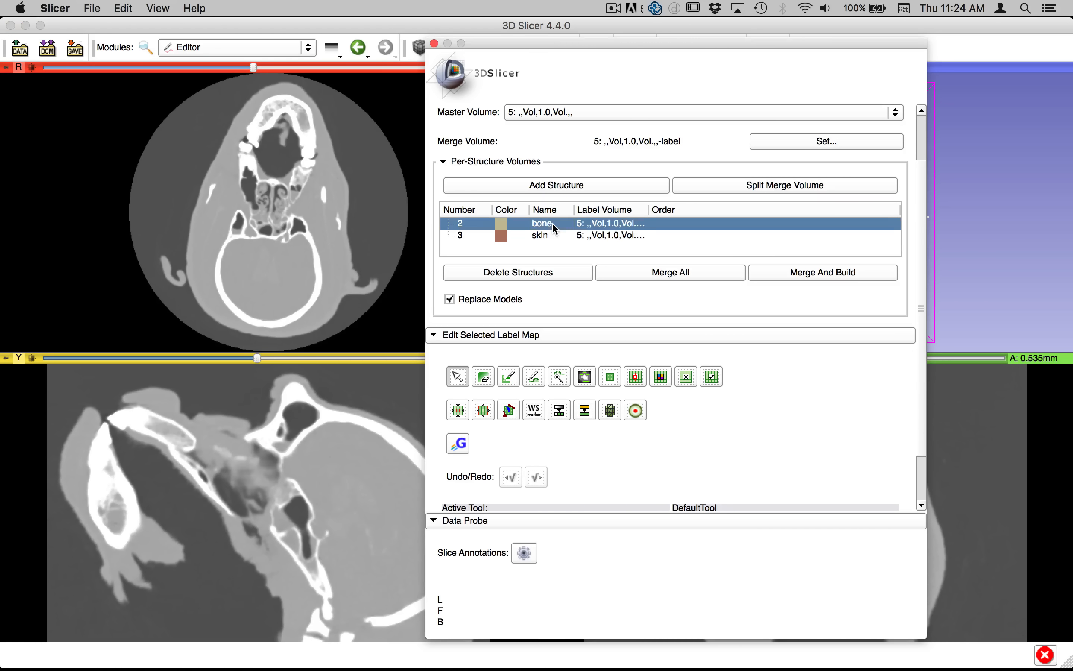
click(576, 235)
drag(650, 209, 779, 216)
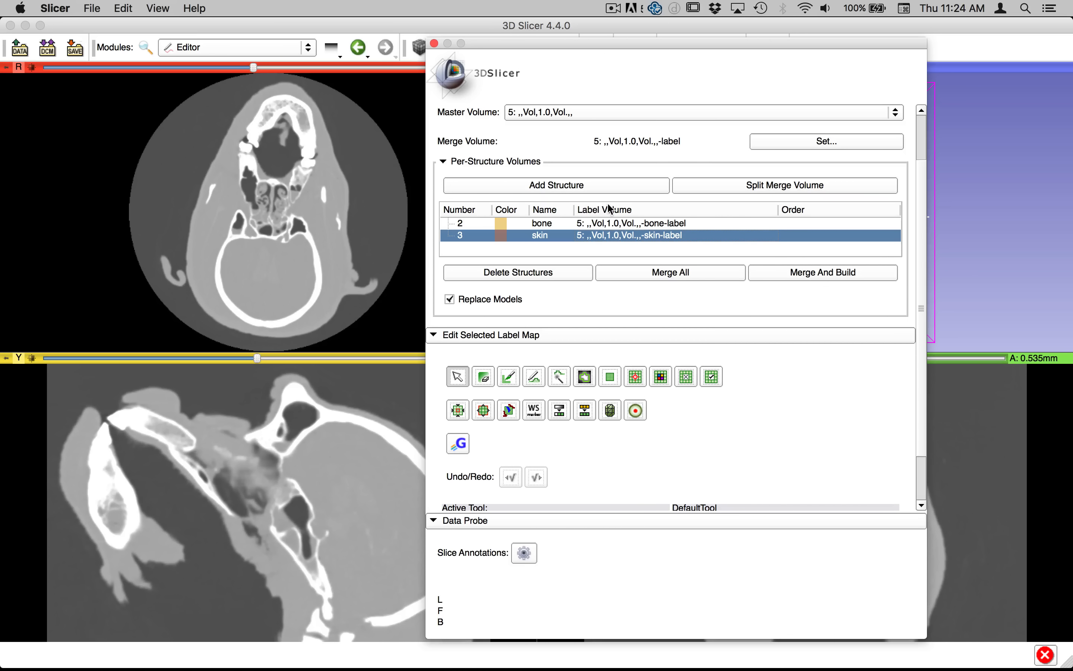
Select the bone structure and start the Threshold effect on it with a range of 327.83 to 3503.00
click(656, 223)
click(658, 234)
click(540, 228)
drag(588, 44, 699, 25)
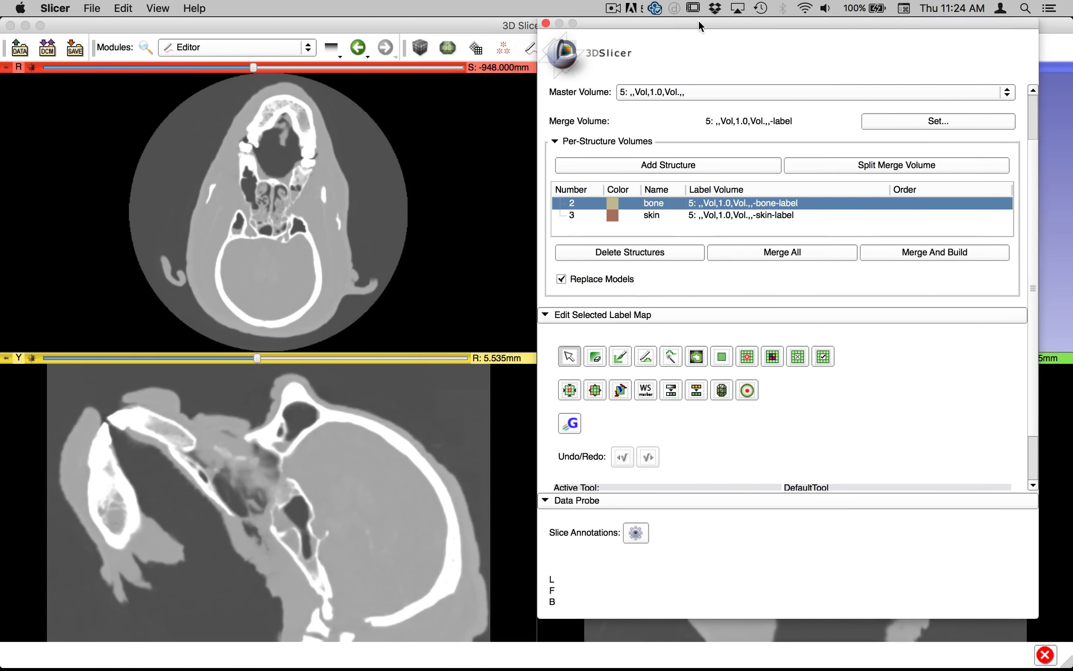
click(672, 390)
scroll(1023, 344, up, 2)
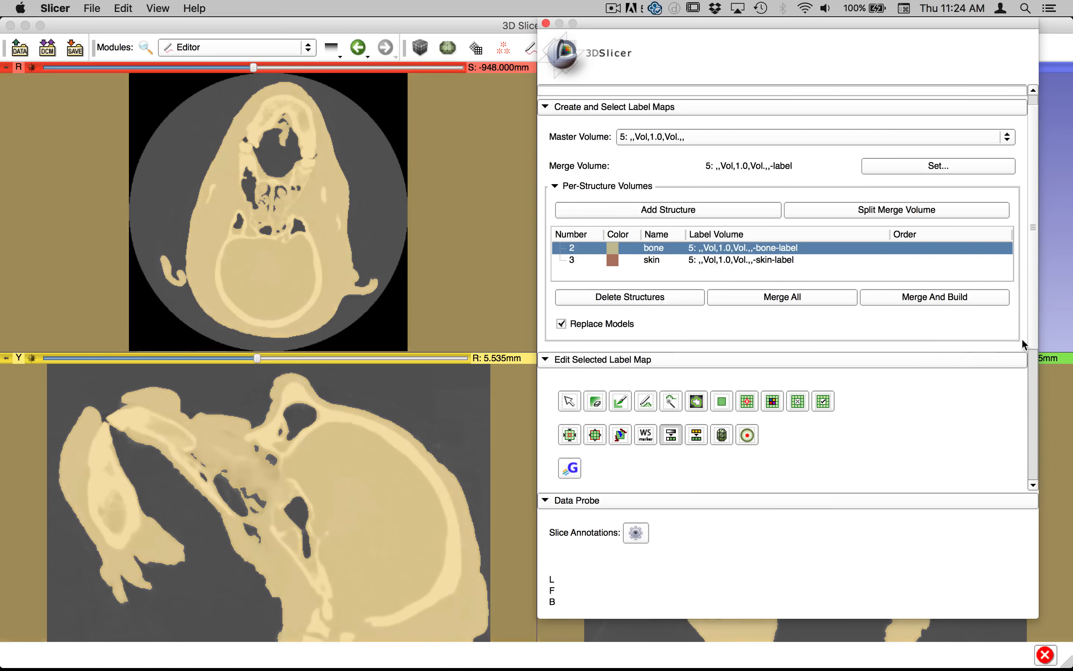
scroll(1023, 344, down, 5)
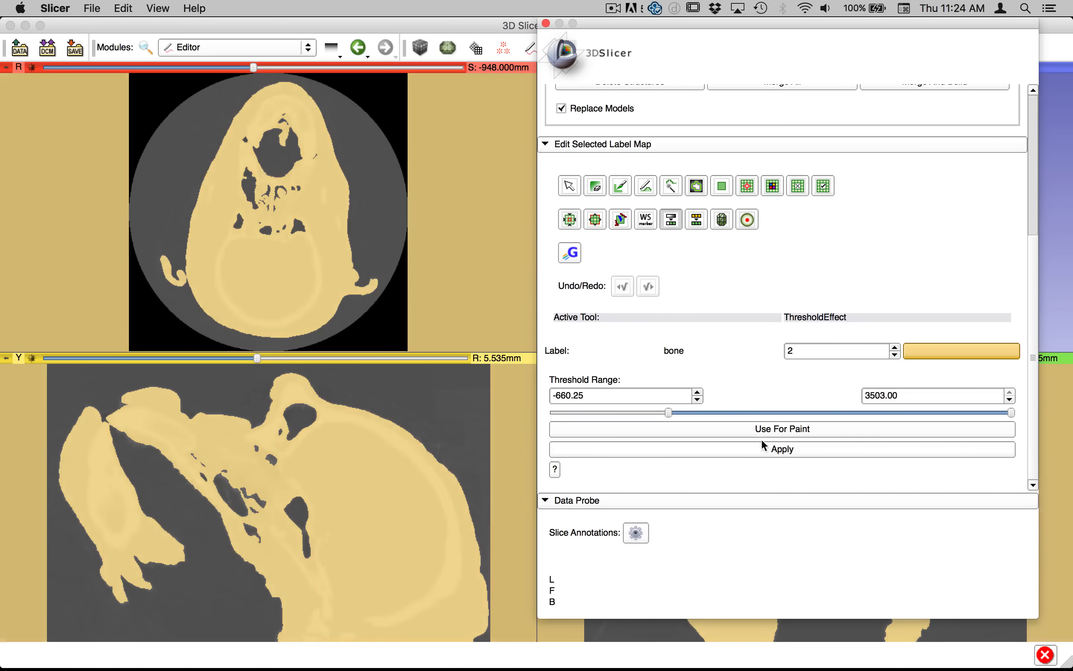
drag(669, 413, 749, 419)
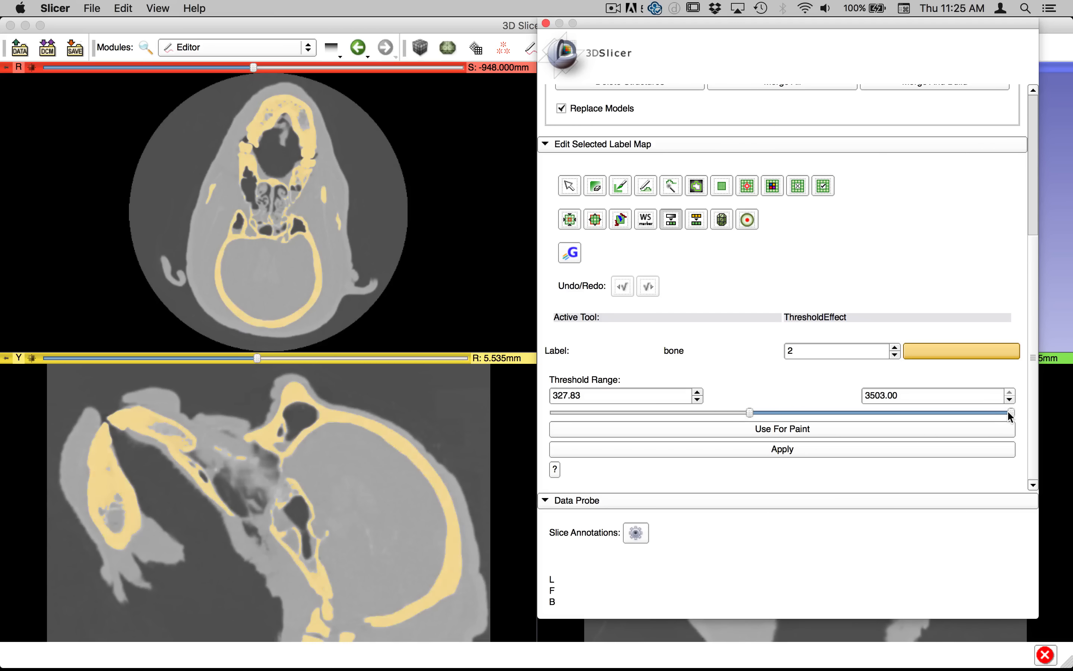
mouse_move(1008, 410)
mouse_down()
mouse_move(798, 419)
mouse_move(1013, 415)
mouse_up()
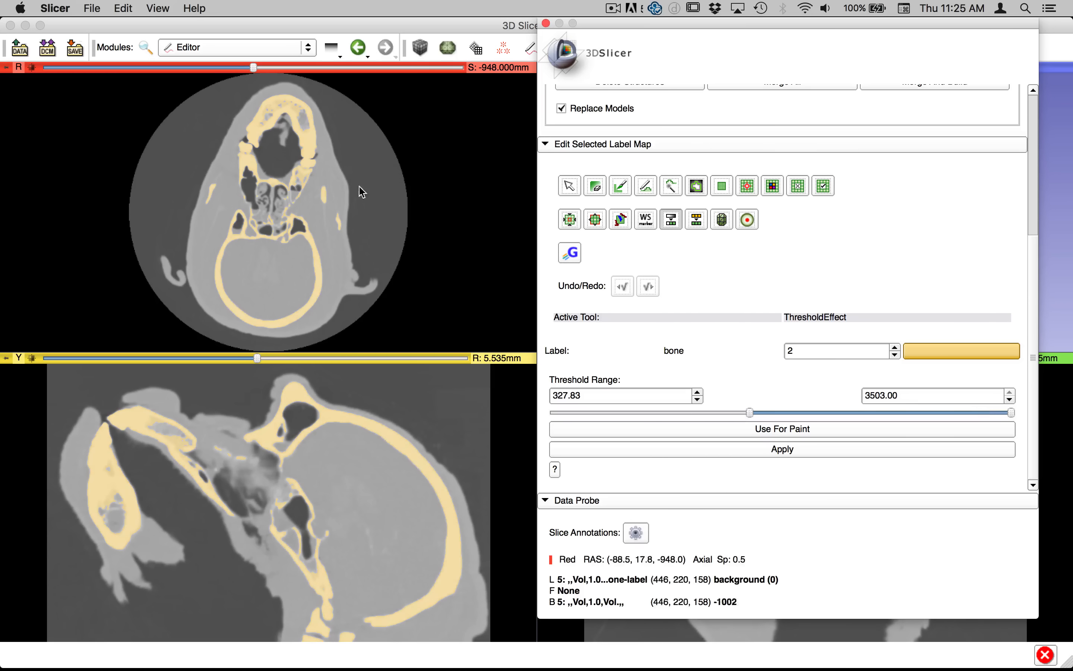
Check the bone threshold preview through the axial slices of the skull and apply it to the bone label
scroll(290, 142, up, 10)
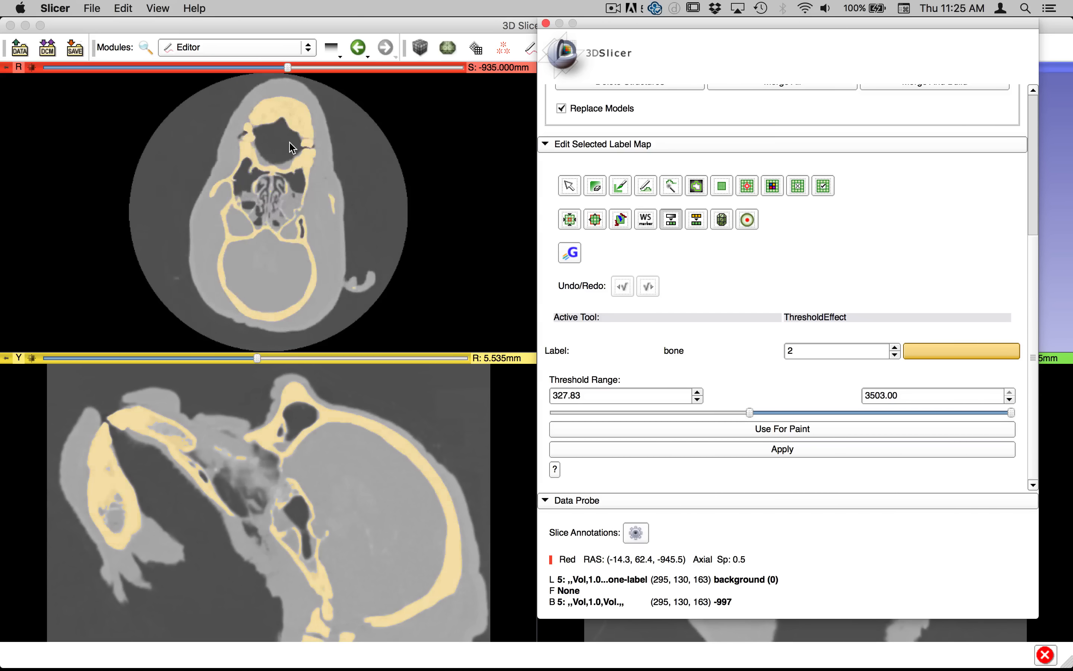
scroll(289, 142, up, 13)
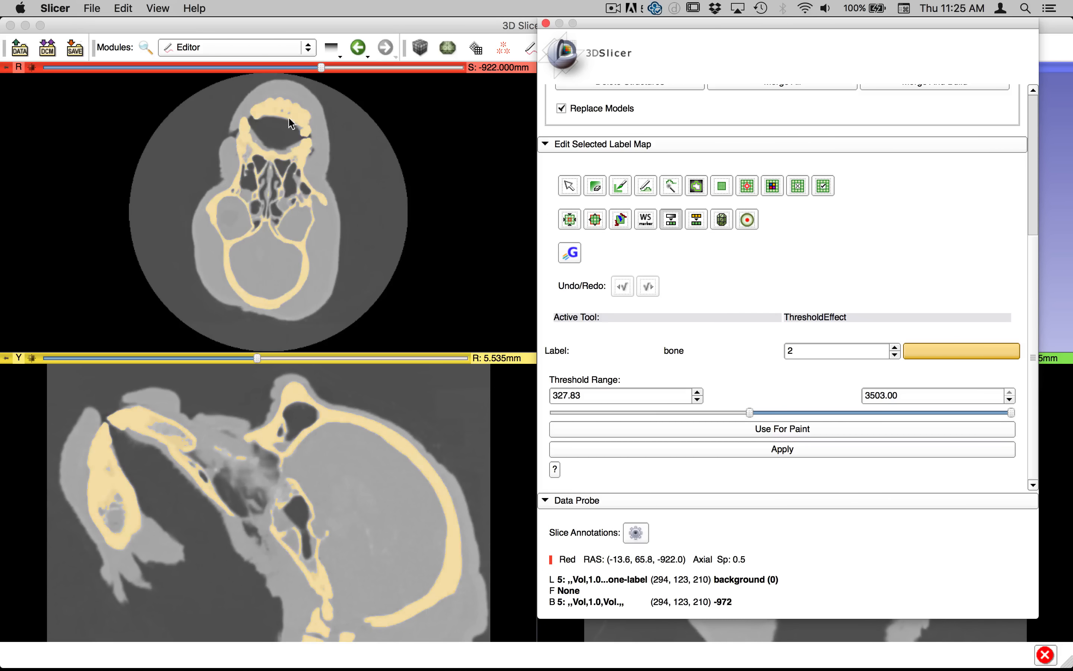
scroll(295, 116, up, 10)
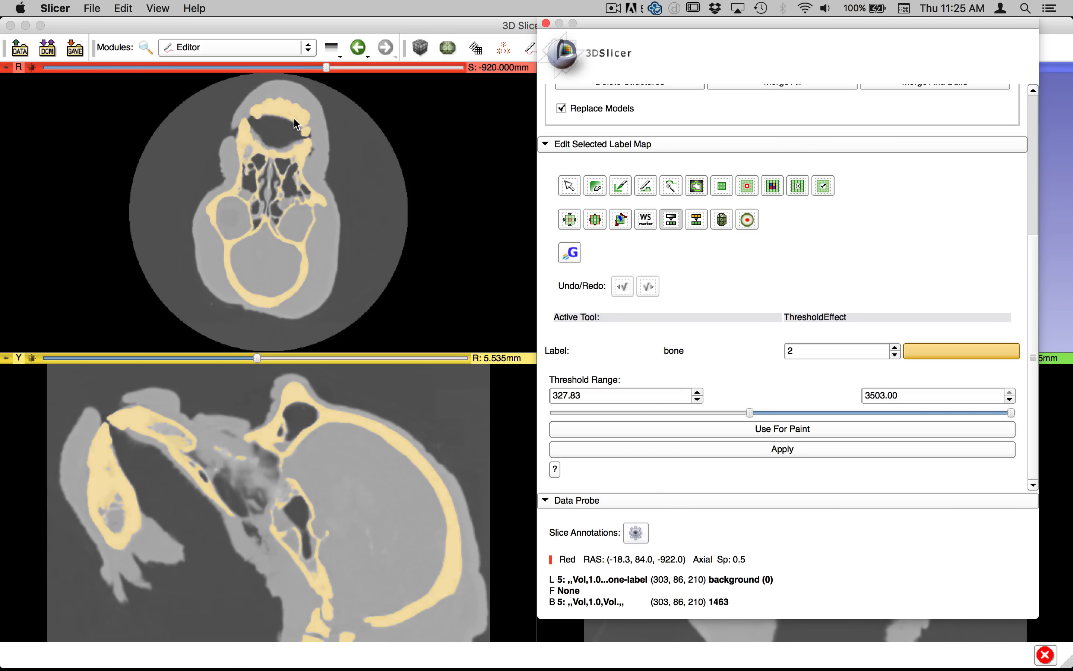
scroll(296, 123, up, 12)
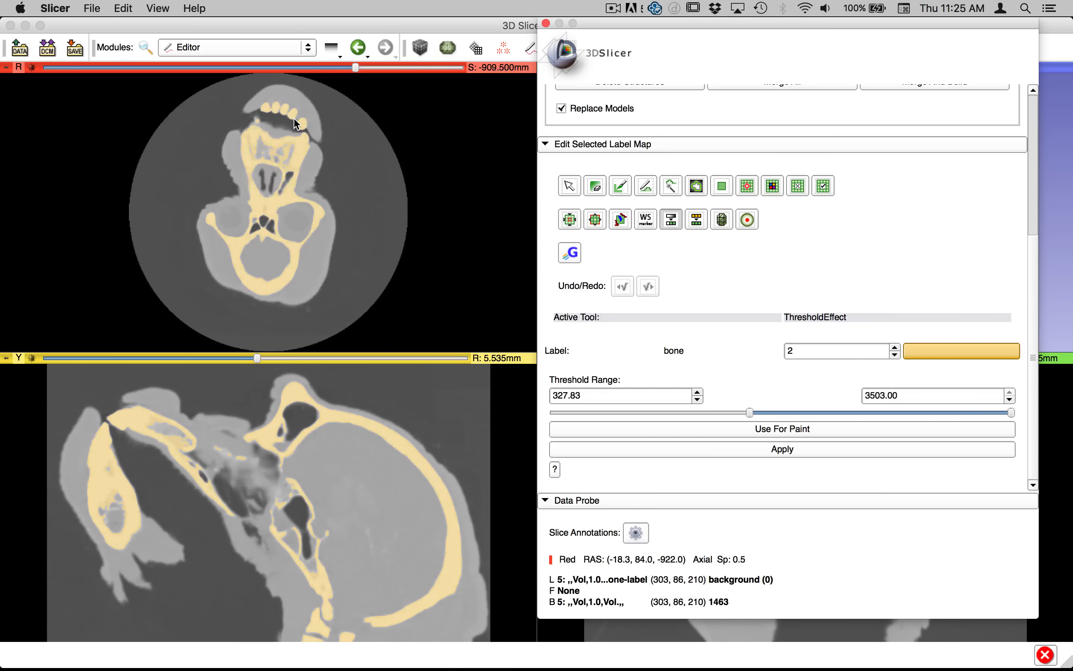
scroll(300, 251, up, 7)
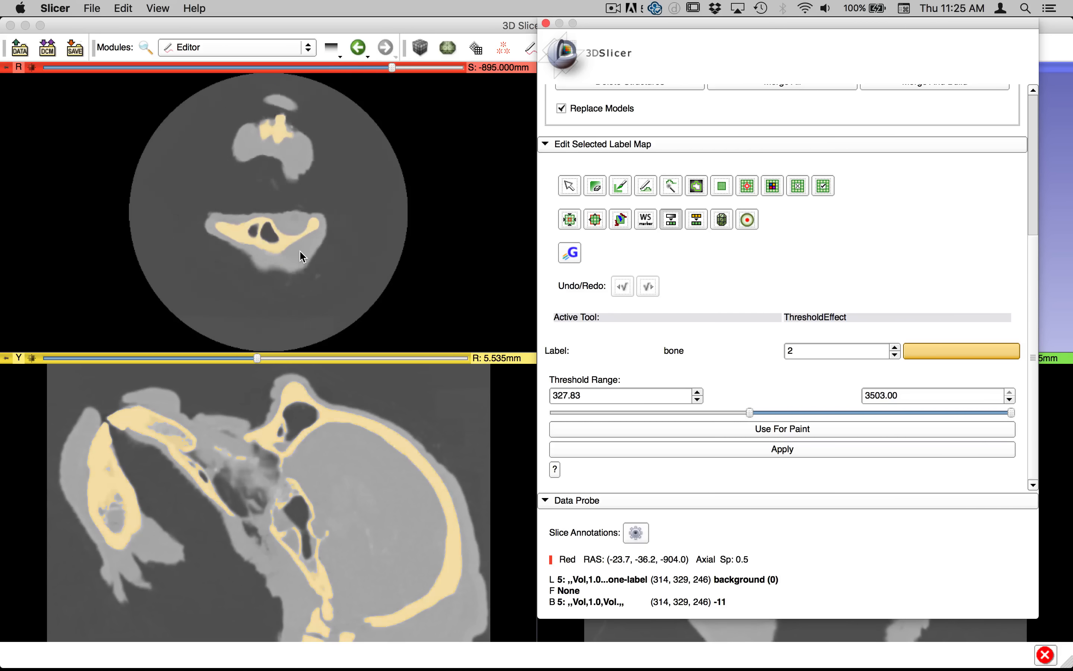
scroll(291, 286, down, 20)
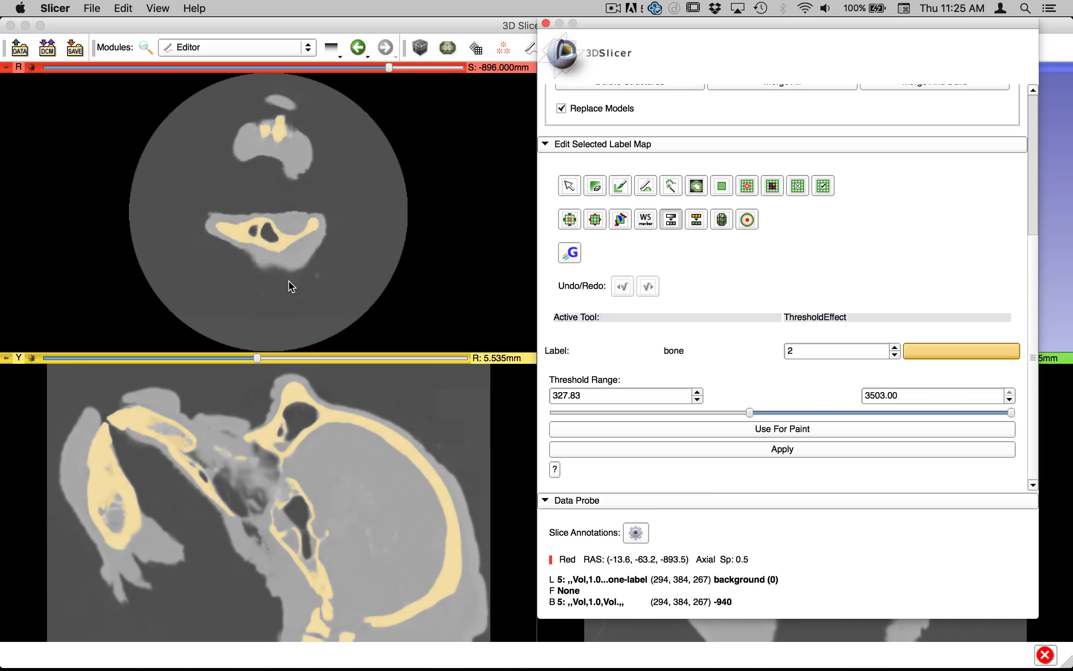
scroll(289, 281, down, 17)
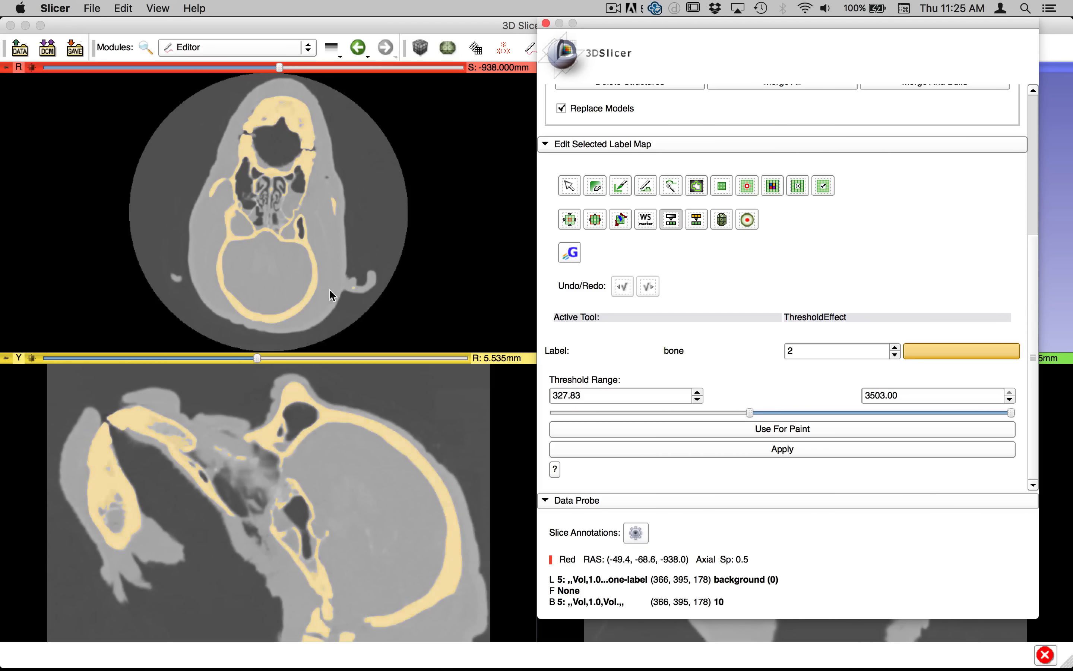
scroll(317, 277, down, 7)
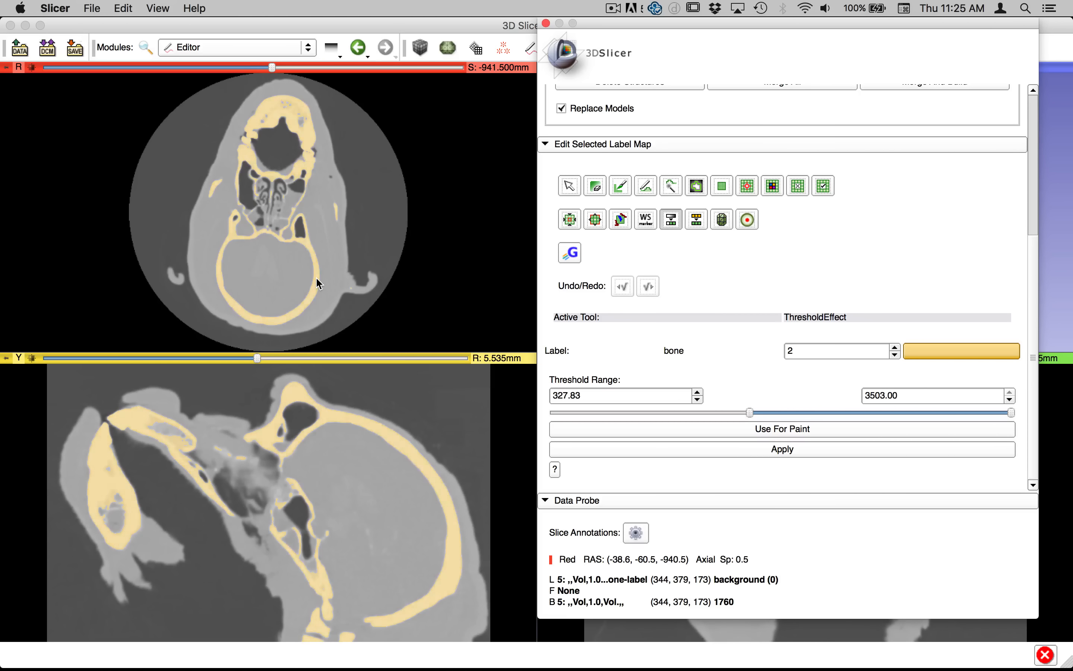
scroll(316, 280, down, 3)
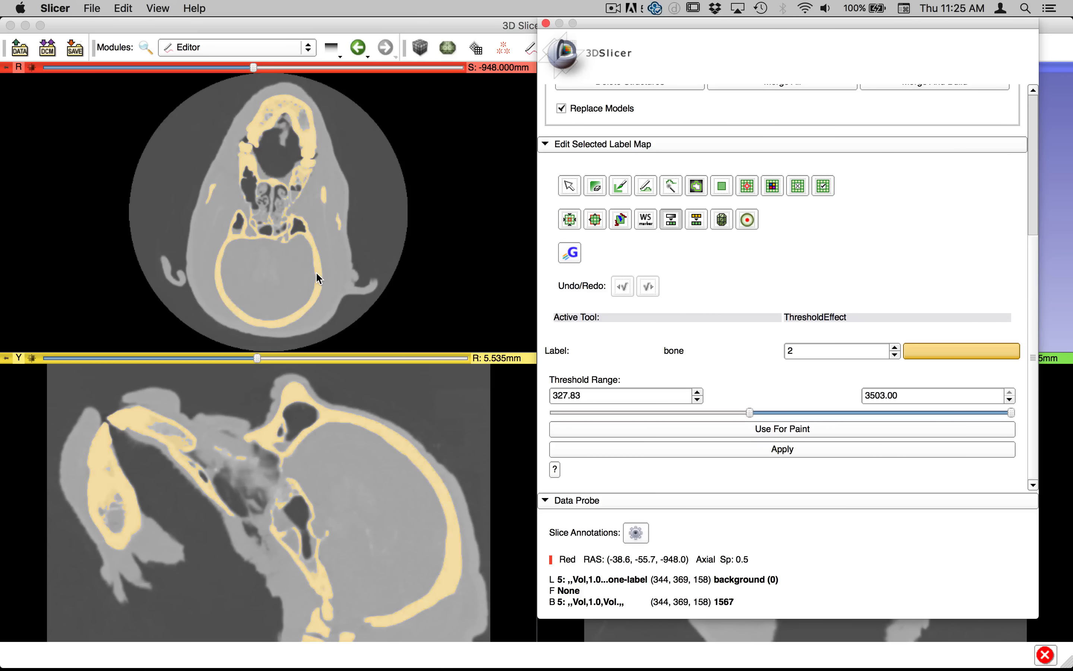
scroll(310, 269, down, 7)
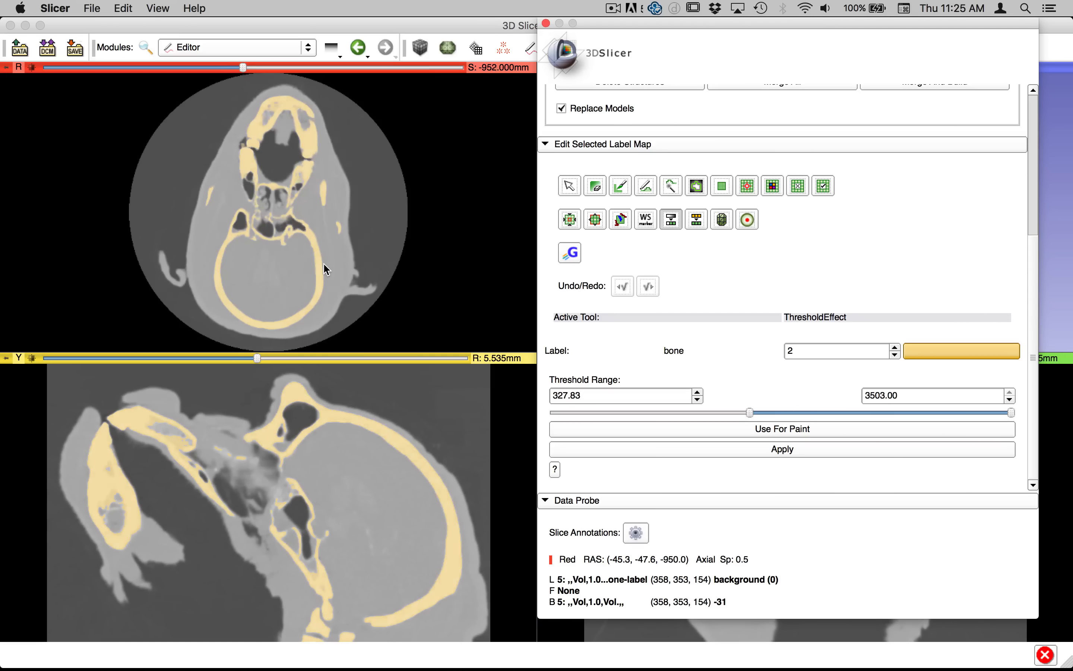
scroll(326, 269, down, 2)
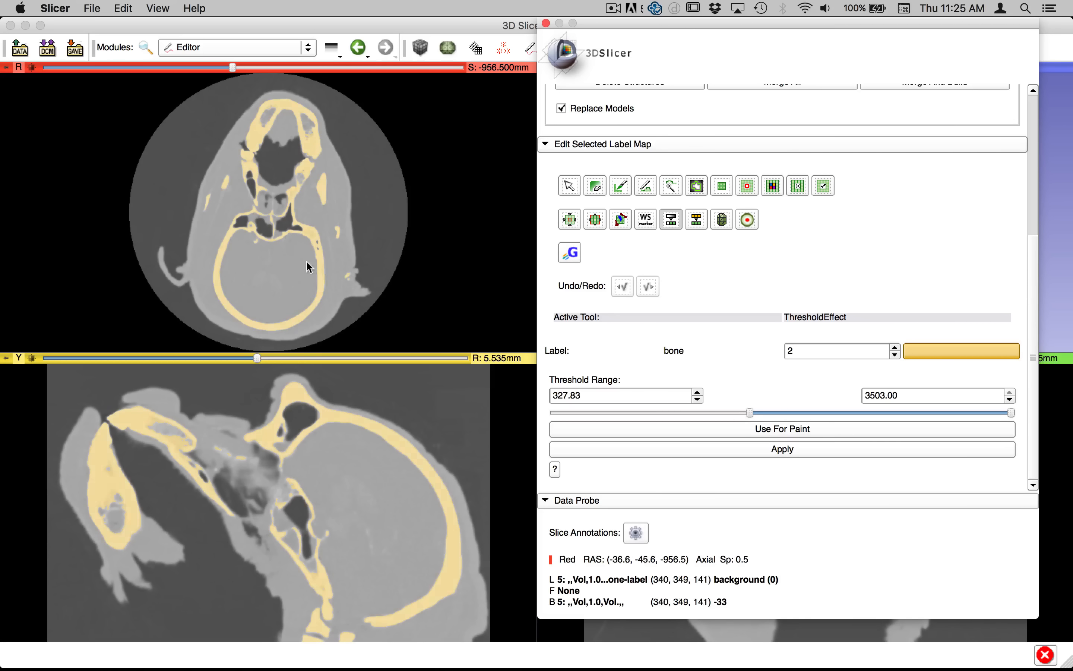
click(792, 448)
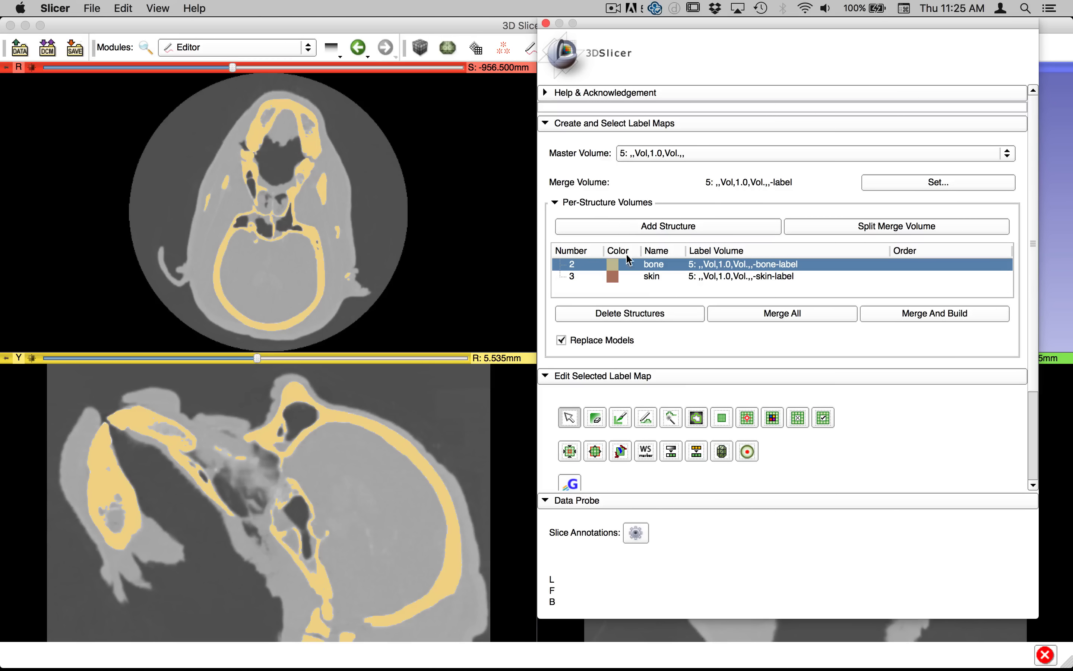
Select the skin structure, start the Threshold effect on it and lower the upper limit to 94.69
click(650, 278)
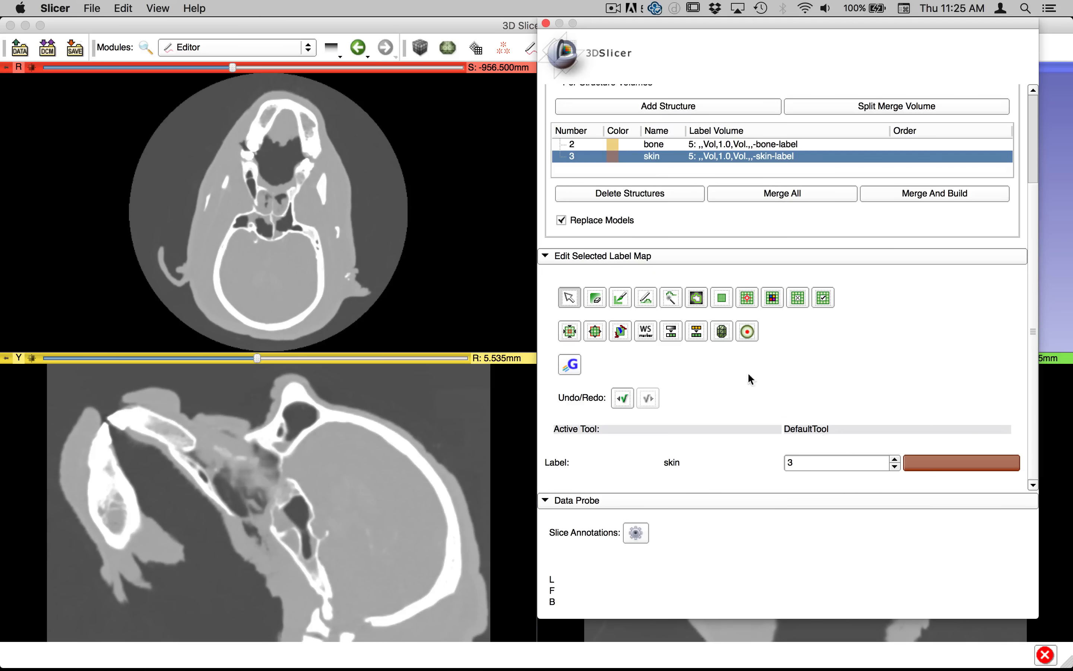
click(673, 331)
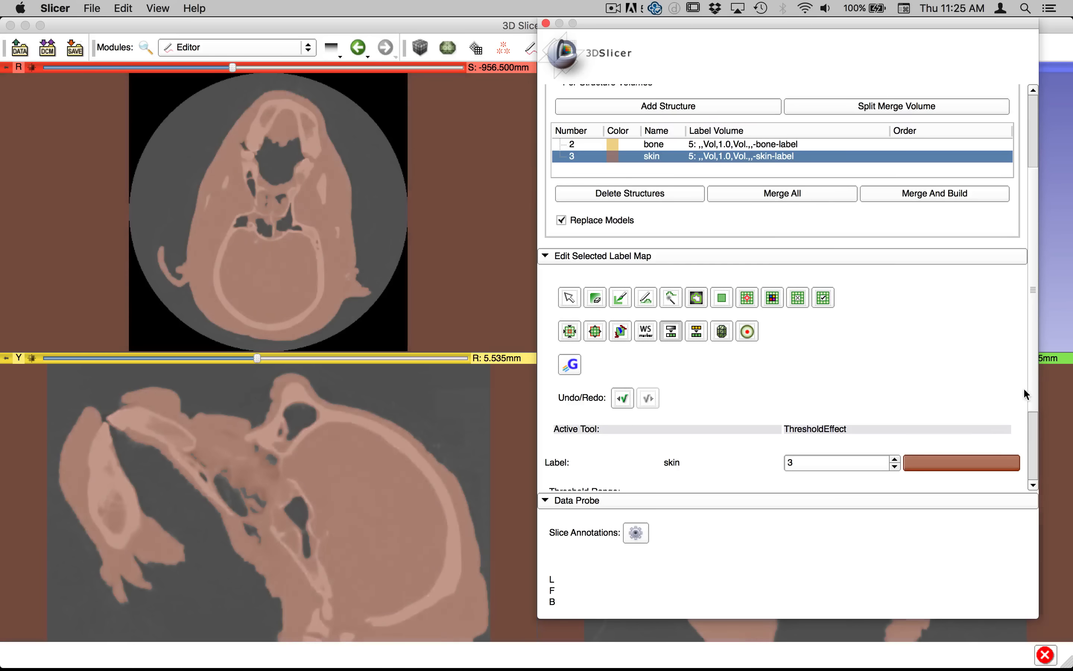
mouse_move(1031, 380)
mouse_down()
mouse_move(1033, 455)
mouse_move(1022, 468)
mouse_up()
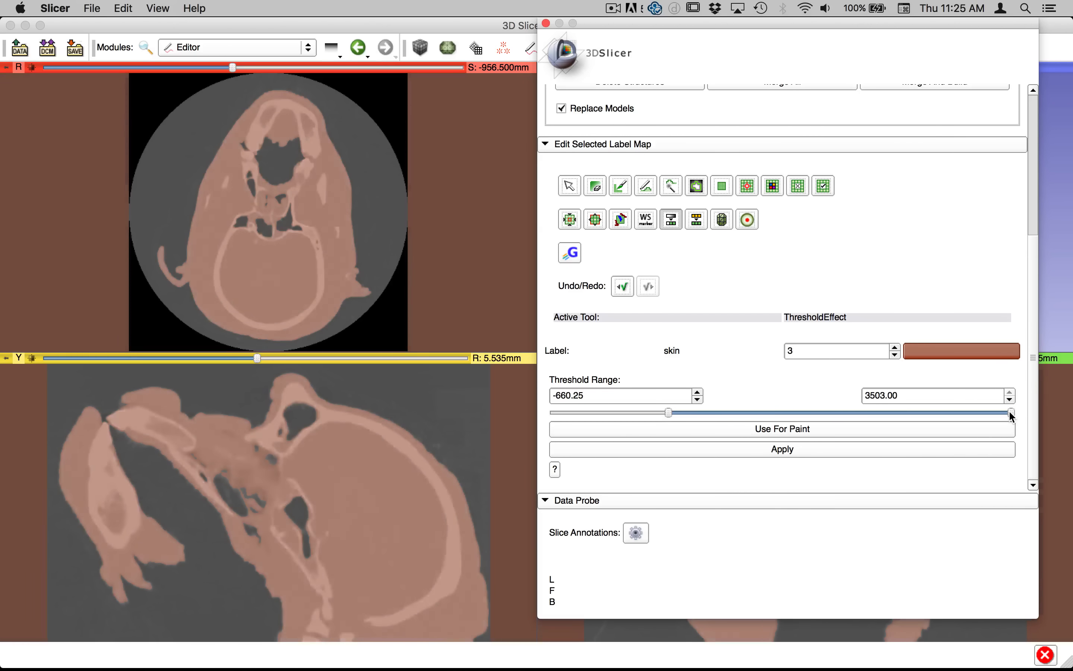
drag(1010, 413, 728, 420)
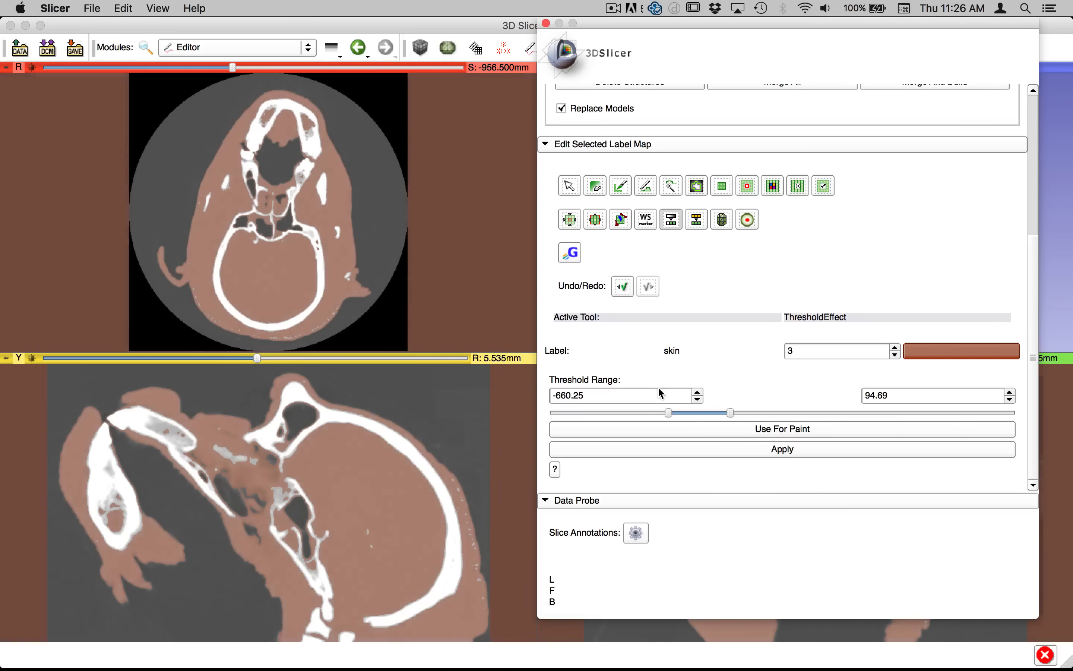
Move the floating editor panel aside and change the layout to show only the yellow sagittal slice, at R 8.000 mm
scroll(175, 439, up, 5)
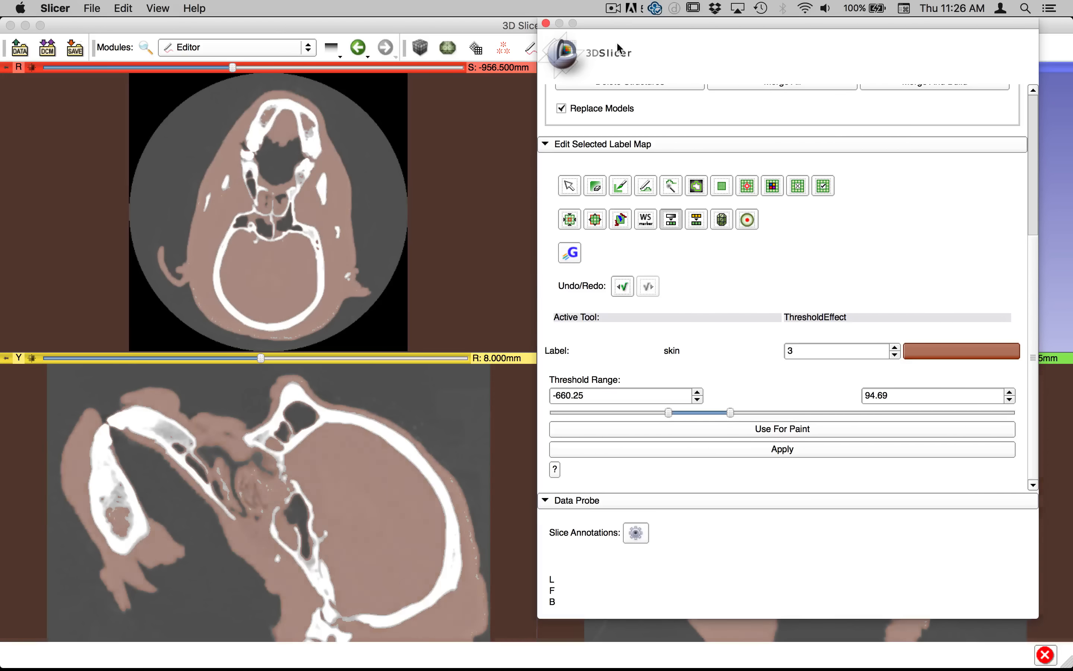
drag(629, 23, 778, 40)
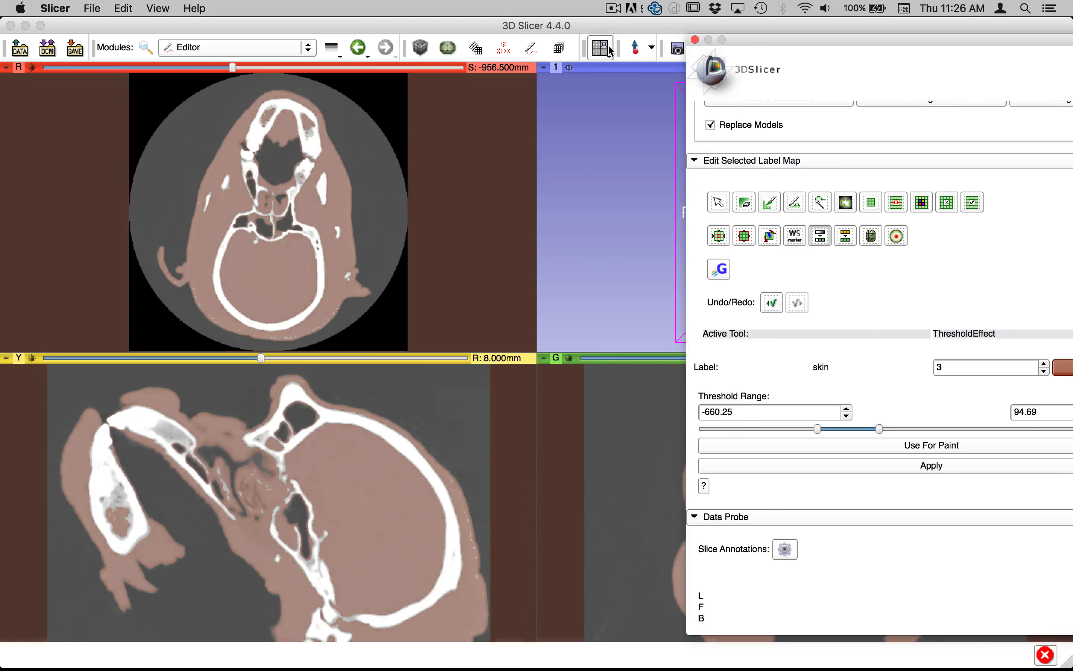
click(601, 48)
click(627, 219)
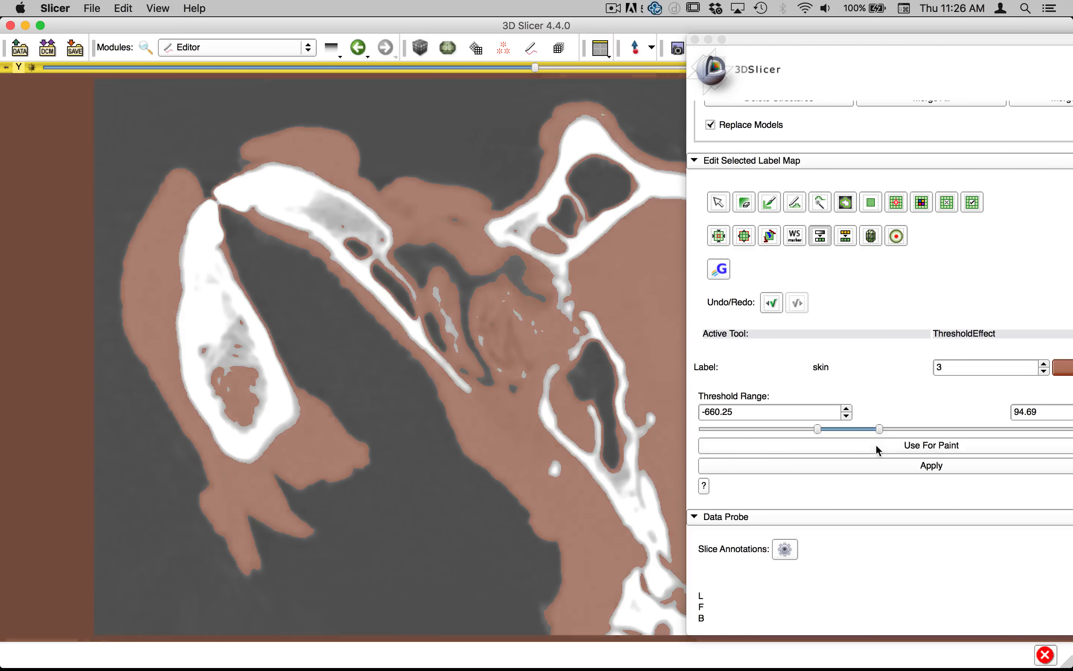
Try different lower and upper skin threshold limits on the sagittal slice, ending with -549.23 to 78.03
click(881, 434)
drag(871, 430, 896, 437)
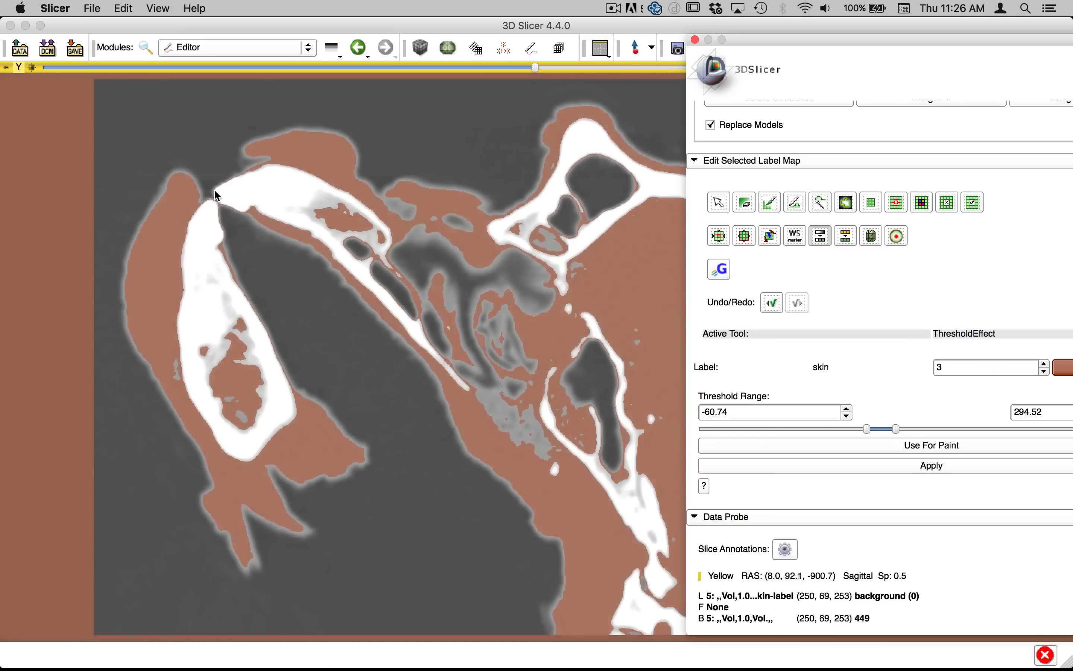
drag(869, 431, 832, 431)
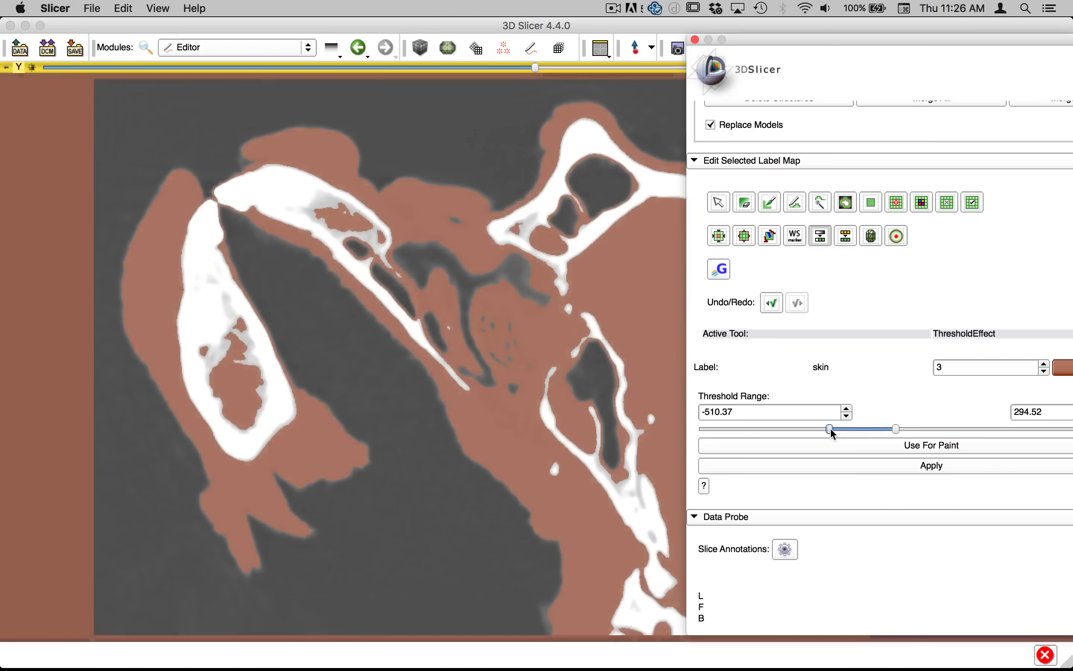
mouse_move(893, 429)
mouse_down()
mouse_move(873, 429)
mouse_move(903, 435)
mouse_move(884, 437)
mouse_up()
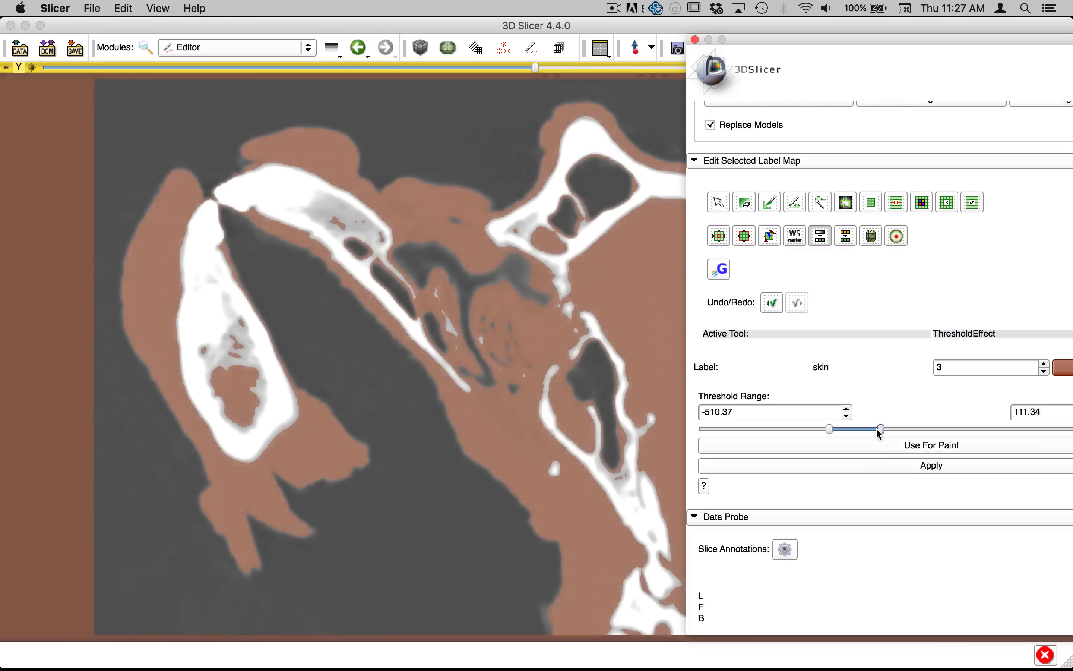
drag(880, 433, 823, 433)
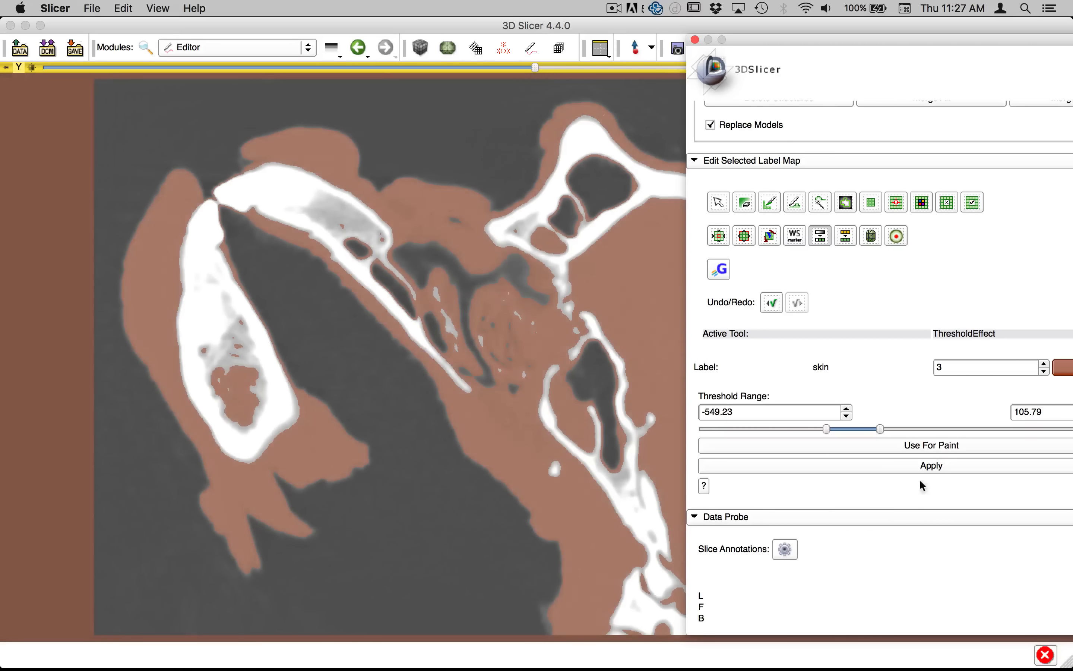
mouse_move(877, 428)
mouse_down()
mouse_move(891, 429)
mouse_move(875, 435)
mouse_up()
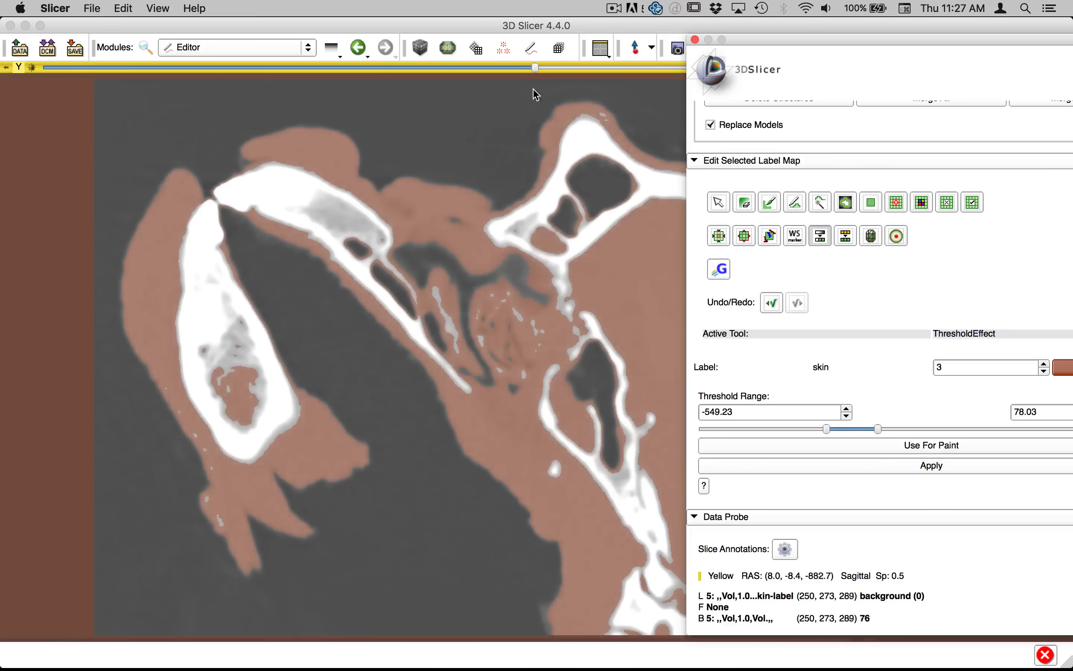
Set the skin threshold range to -743.51 to 183.50, judging it on a sagittal slice farther to the side
drag(536, 67, 358, 78)
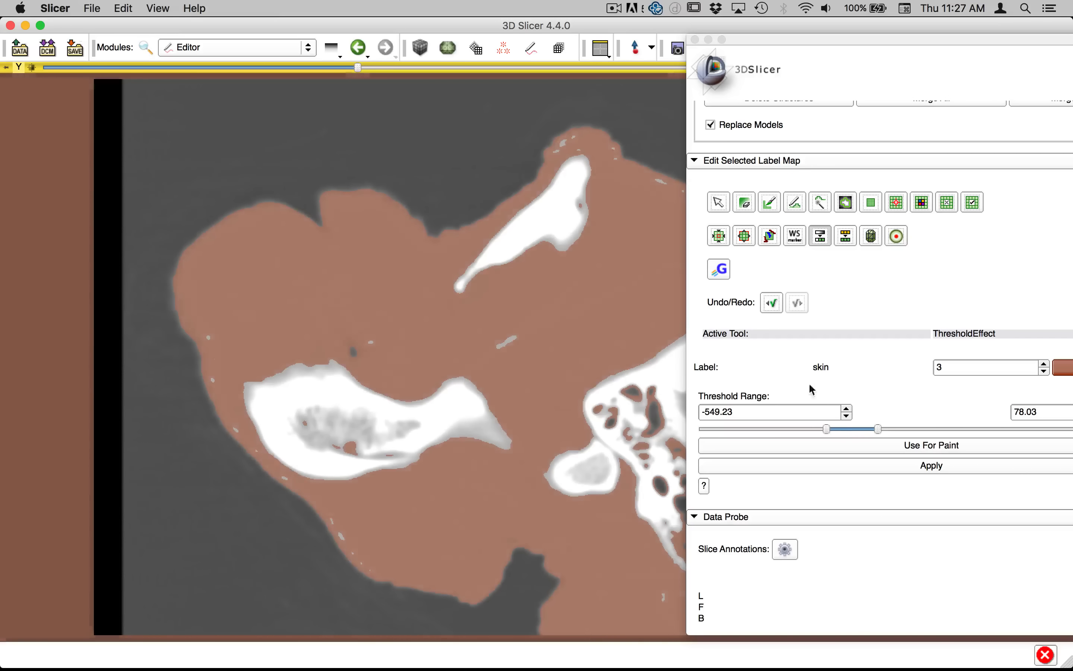
mouse_move(826, 430)
mouse_down()
mouse_move(837, 431)
mouse_move(793, 431)
mouse_move(813, 434)
mouse_up()
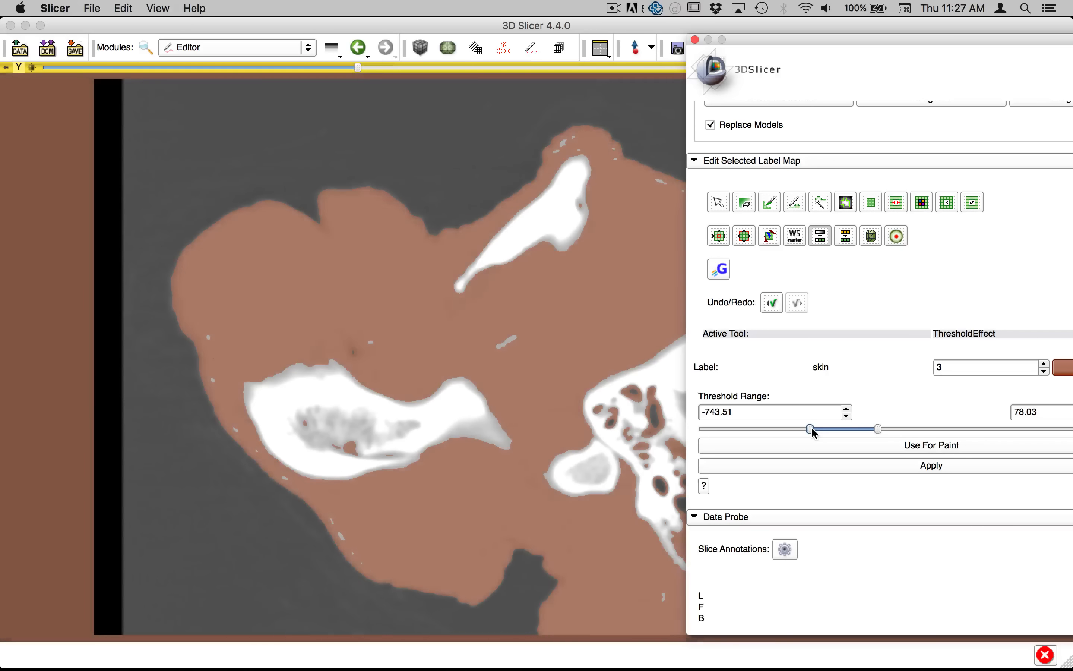
drag(878, 431, 886, 432)
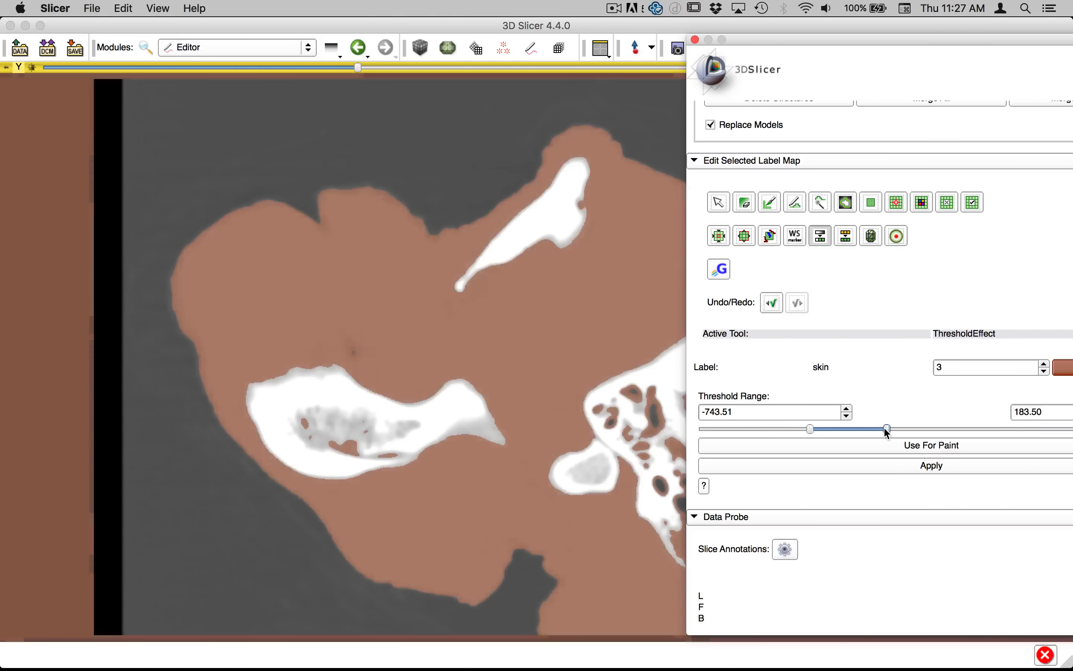
Check the skin threshold on the sagittal slice at R 5.000 mm and apply it to the skin label
drag(358, 67, 520, 92)
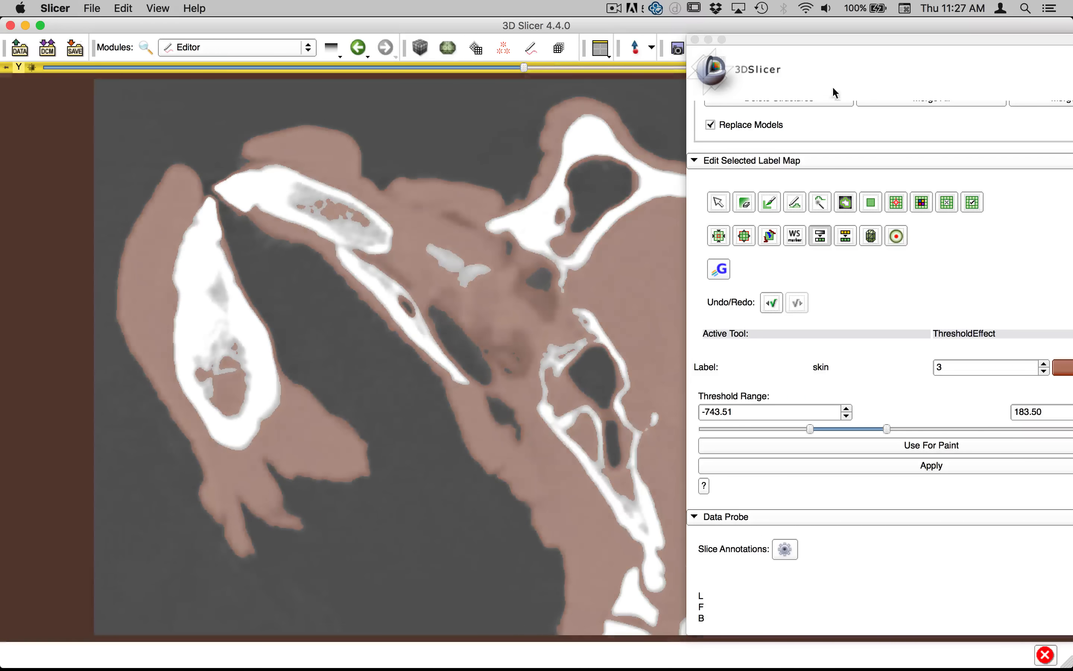
drag(810, 37, 552, 3)
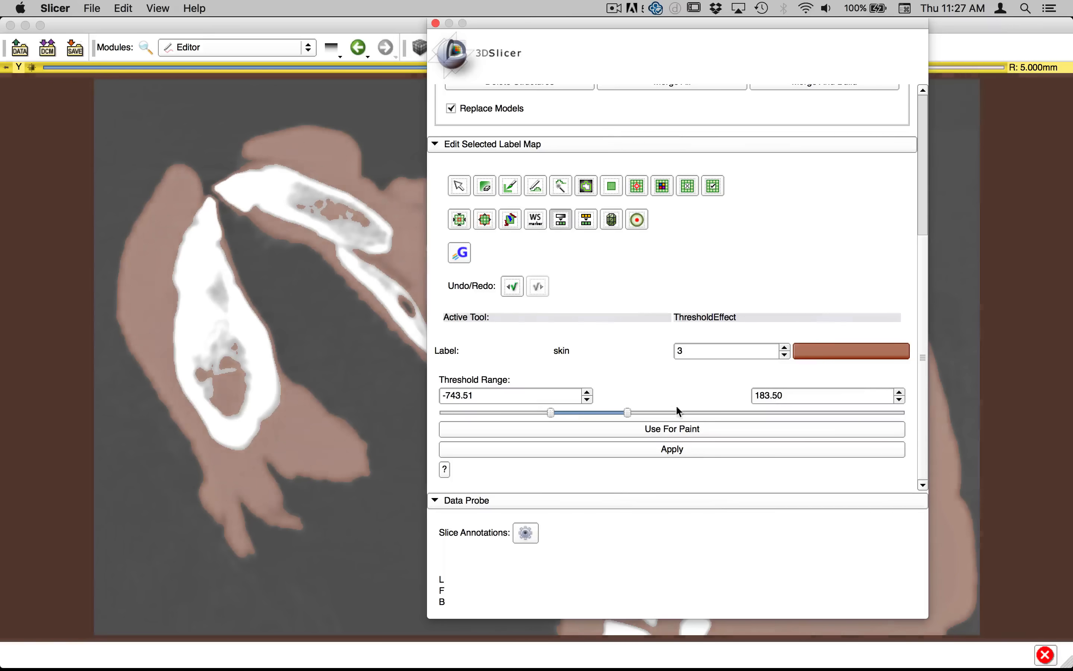
click(688, 448)
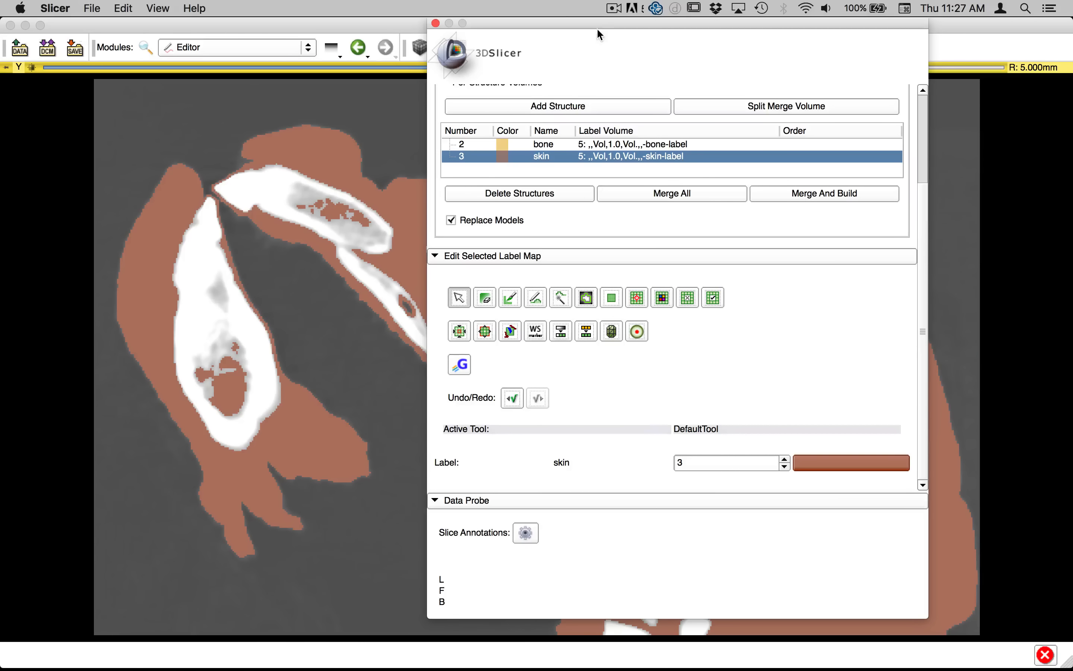
Change the layout to the four-view arrangement of three slices and a 3D view, moving the floating editor panel out of the way
drag(599, 25, 760, 370)
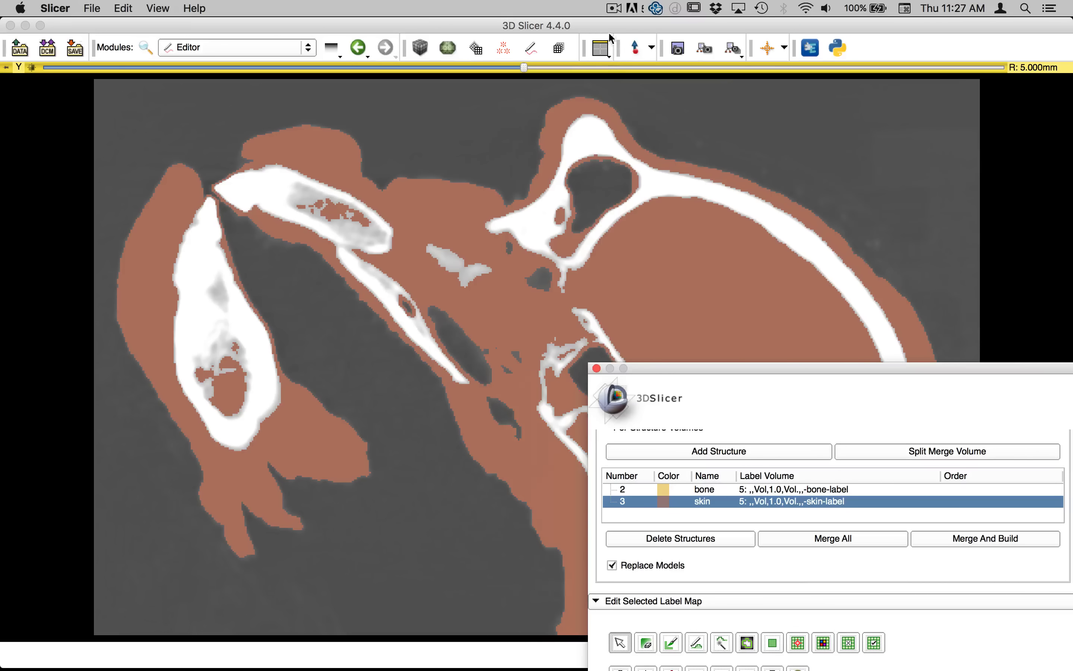
click(600, 47)
click(628, 116)
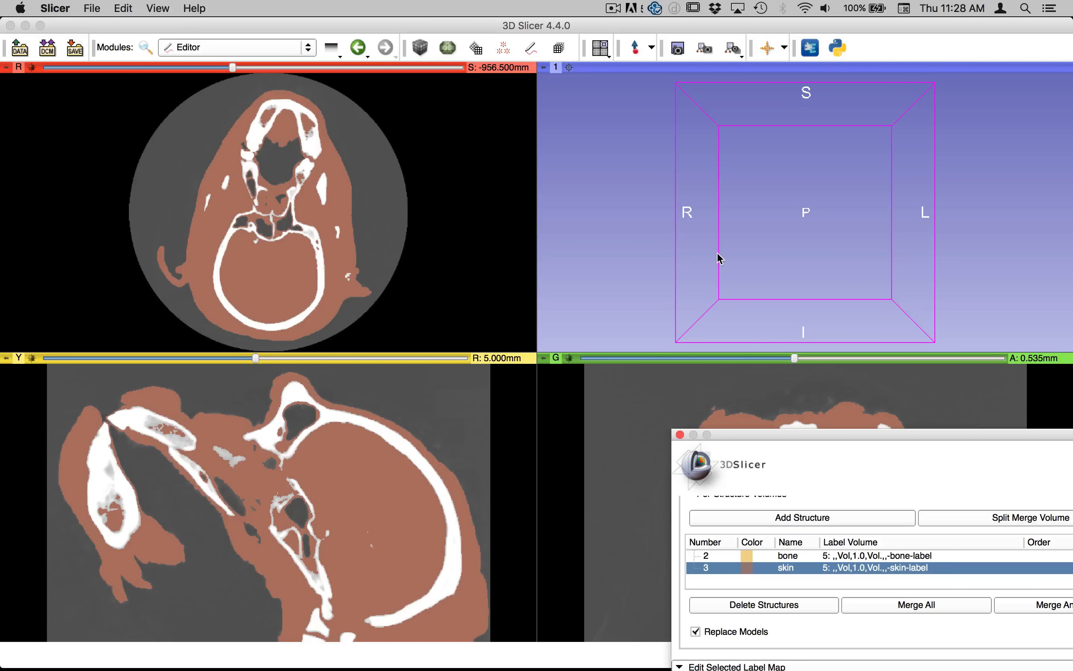
drag(781, 438, 245, 54)
Switch between the bone and skin structures, ending on skin, and go to the Model Maker module through the Make Model effect
click(331, 174)
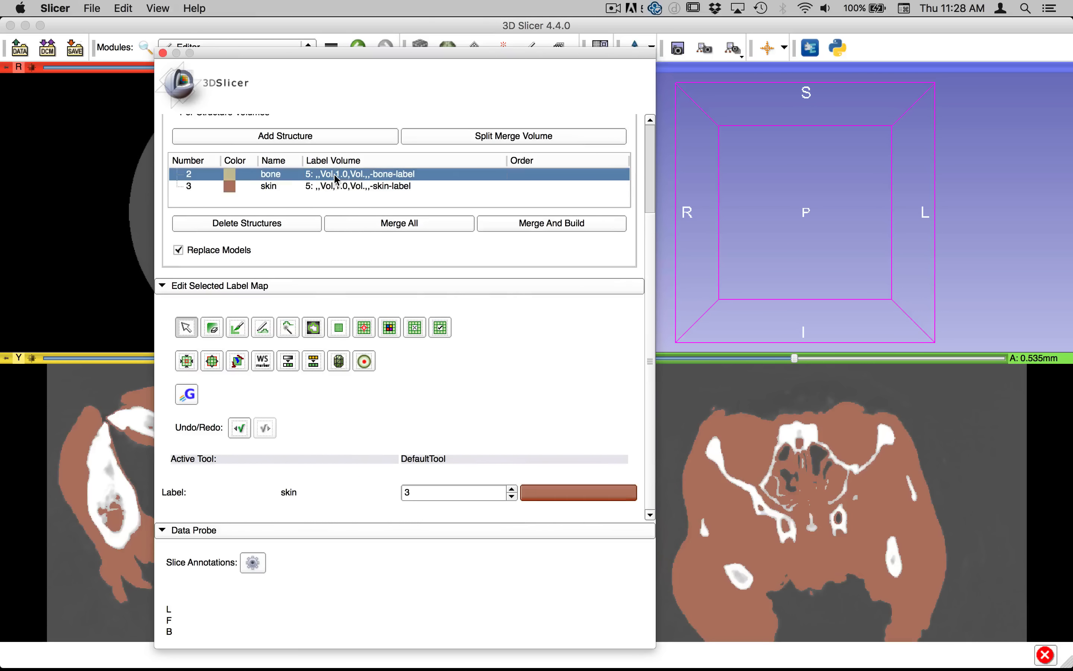
click(347, 187)
click(348, 174)
click(364, 186)
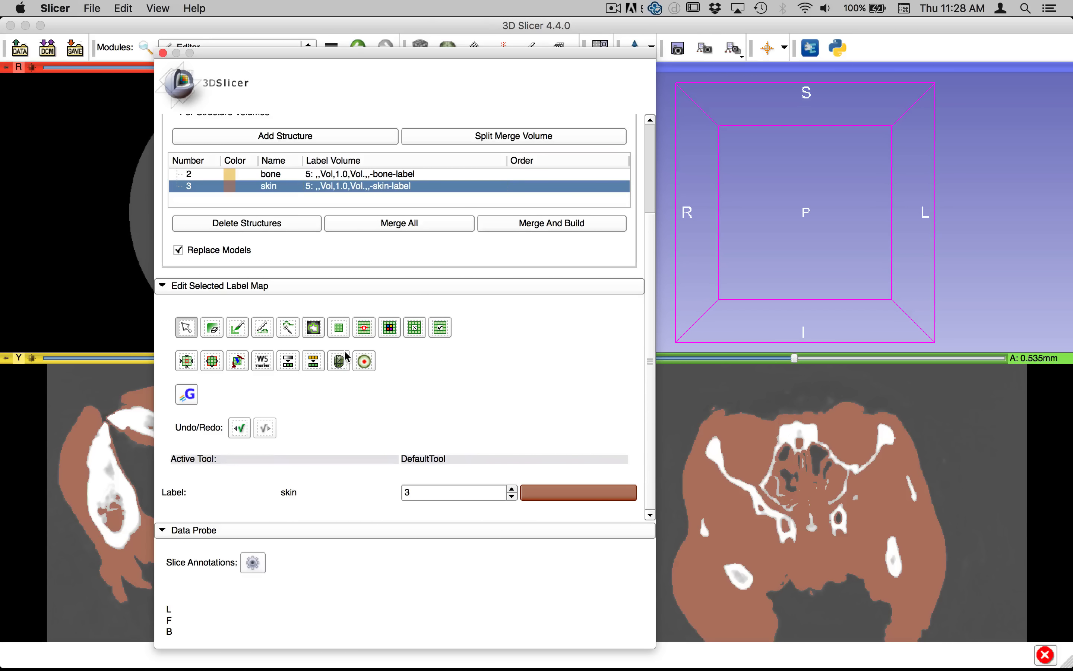
click(339, 361)
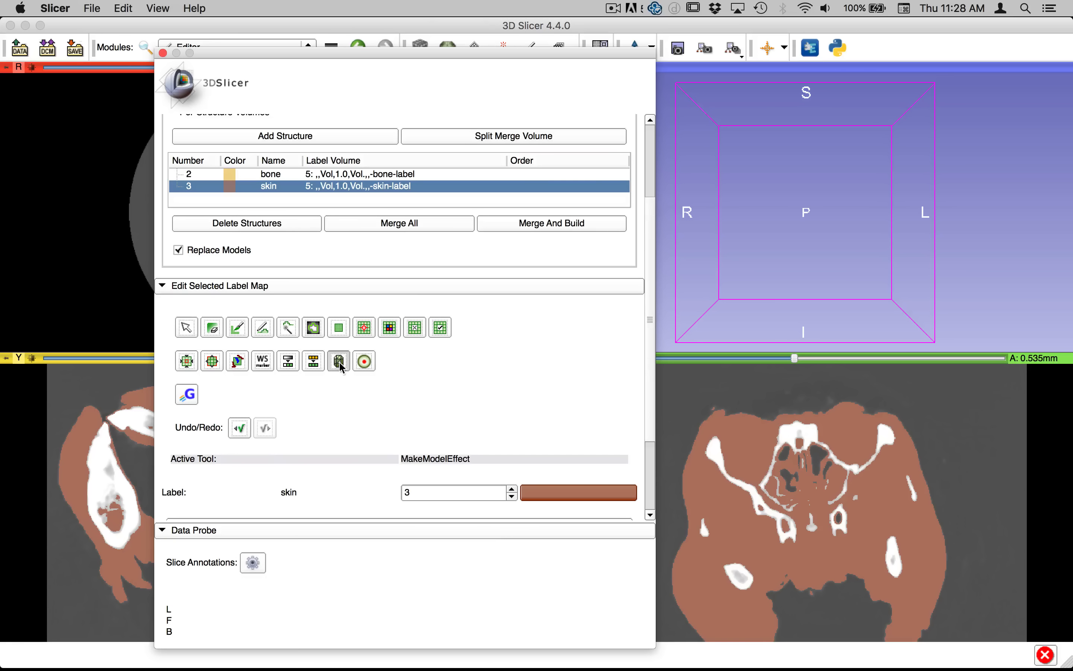
scroll(457, 410, down, 2)
scroll(381, 412, down, 3)
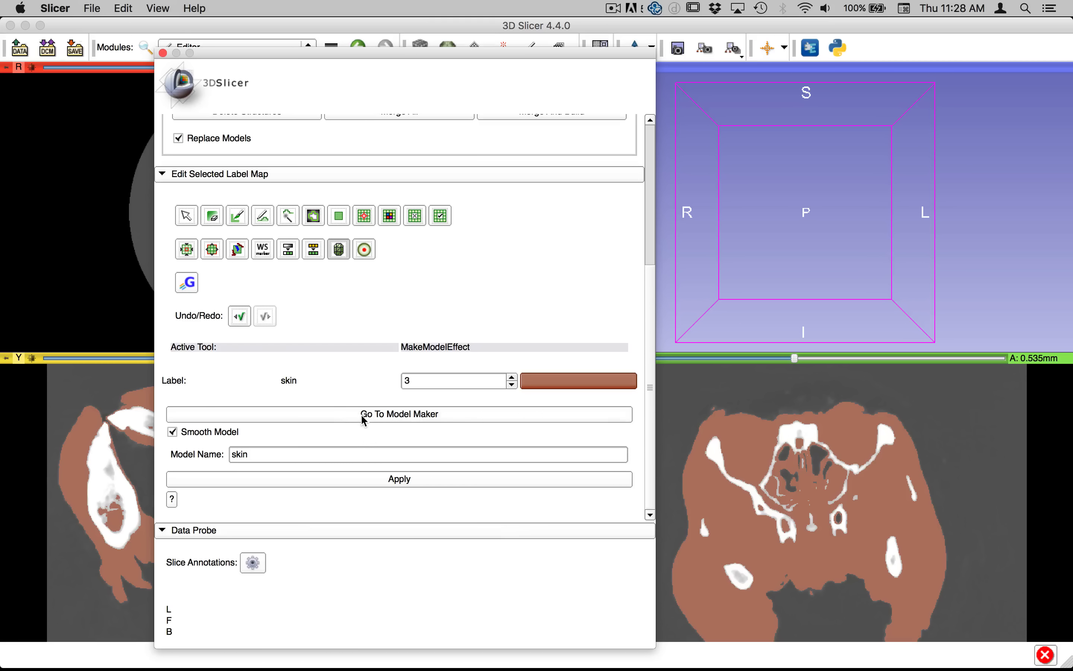
click(405, 416)
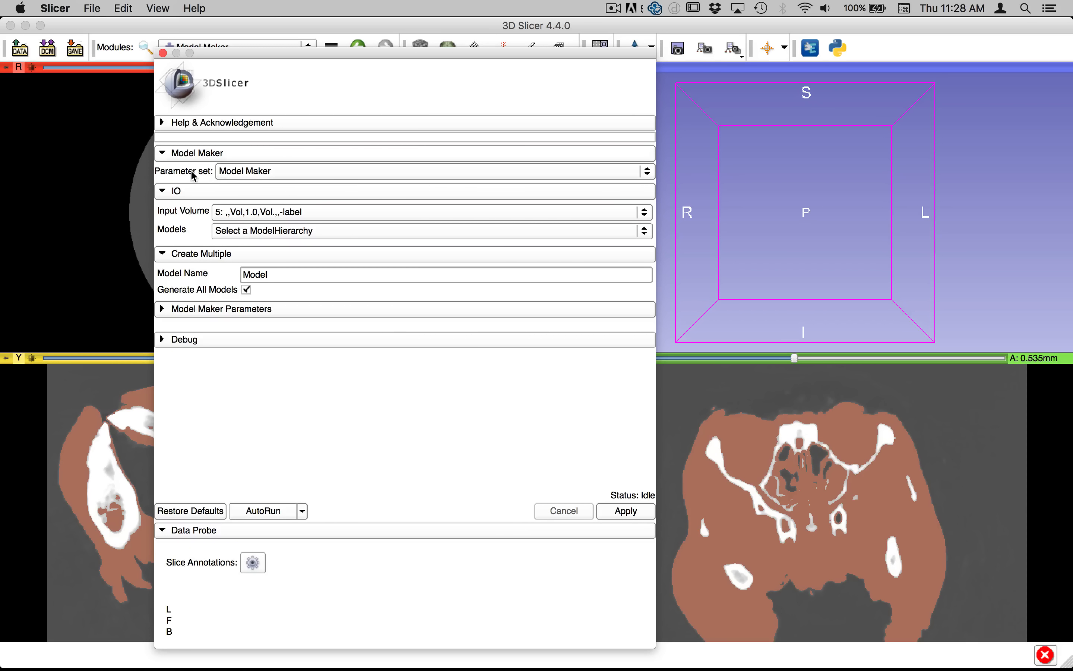
Check the available parameter sets and choose the bone-label volume as the Model Maker input
click(241, 172)
click(240, 172)
click(229, 211)
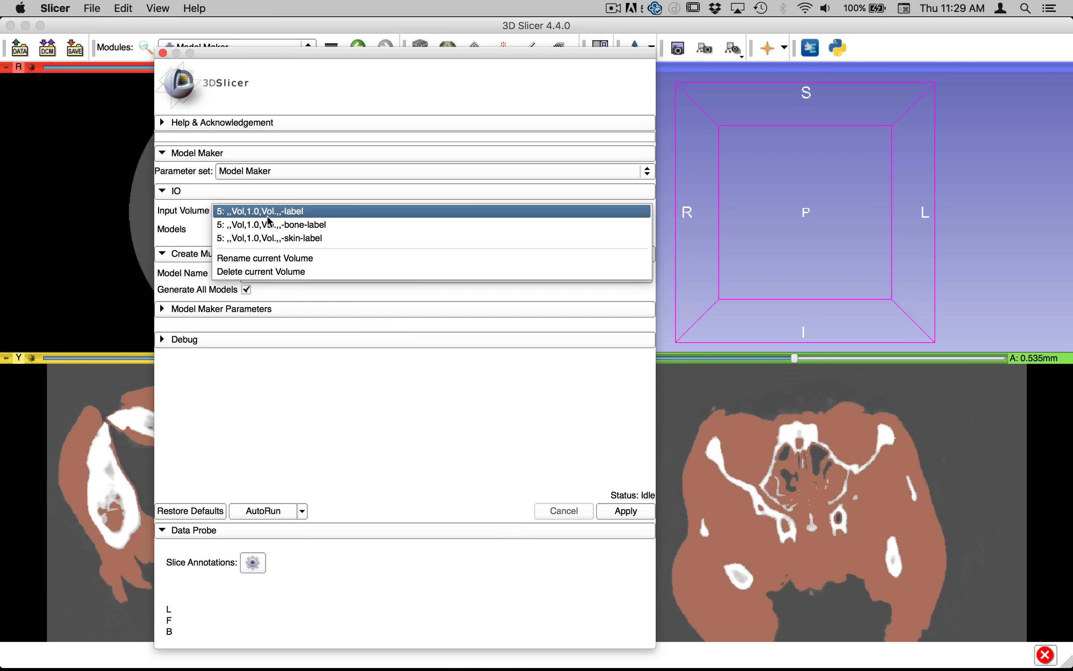
click(308, 225)
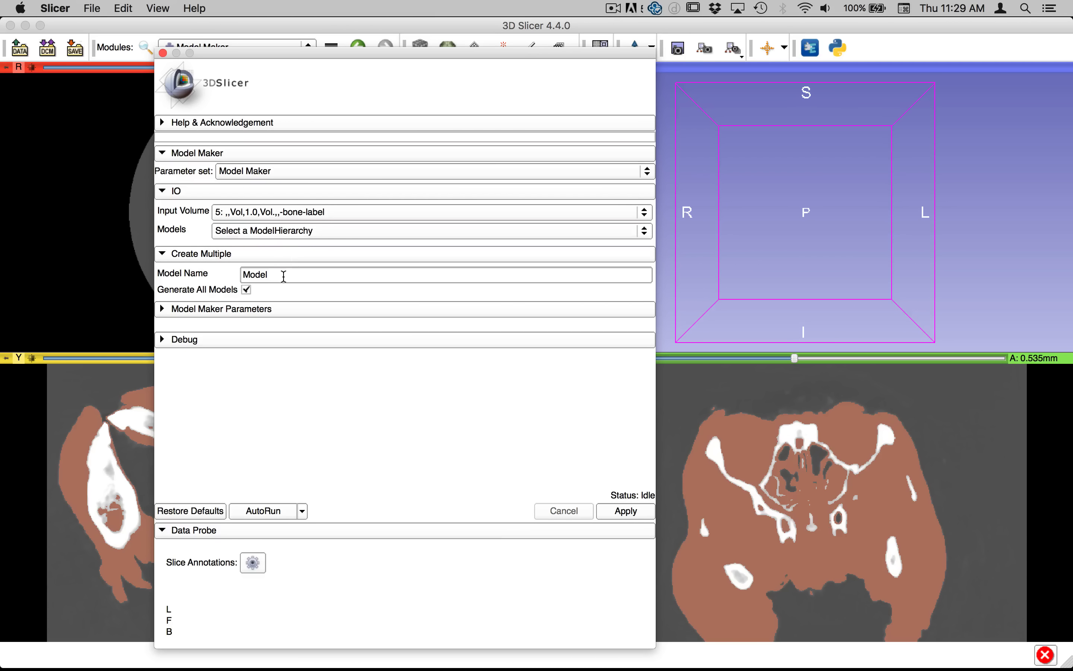
Create a new model hierarchy named adult_chimp_anatomy for the output and set the model name to bone
click(278, 232)
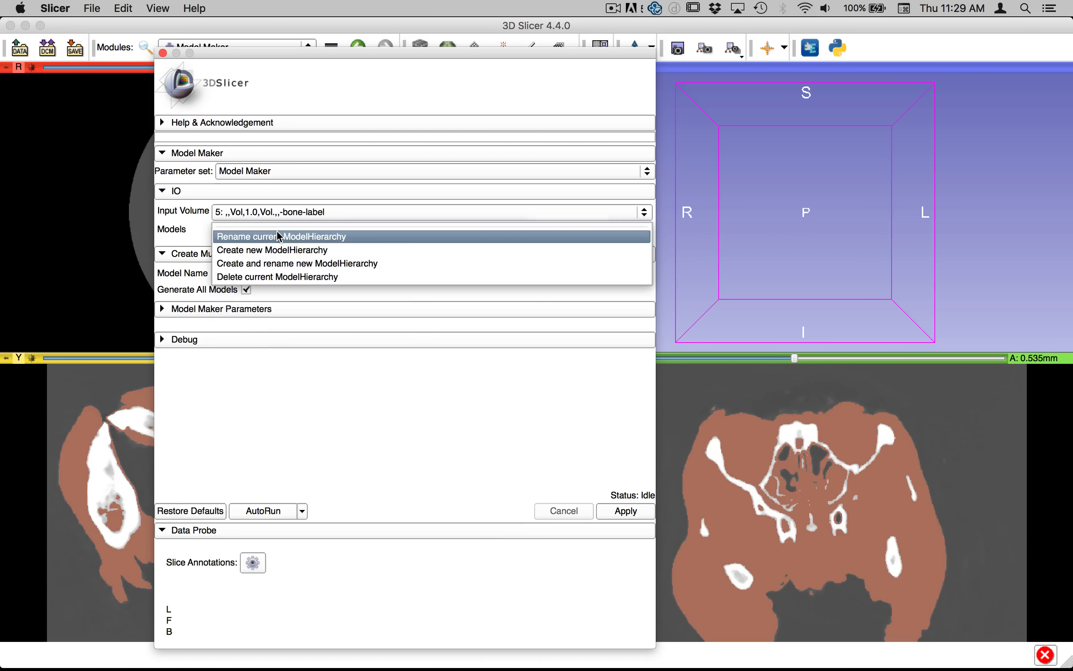
click(294, 263)
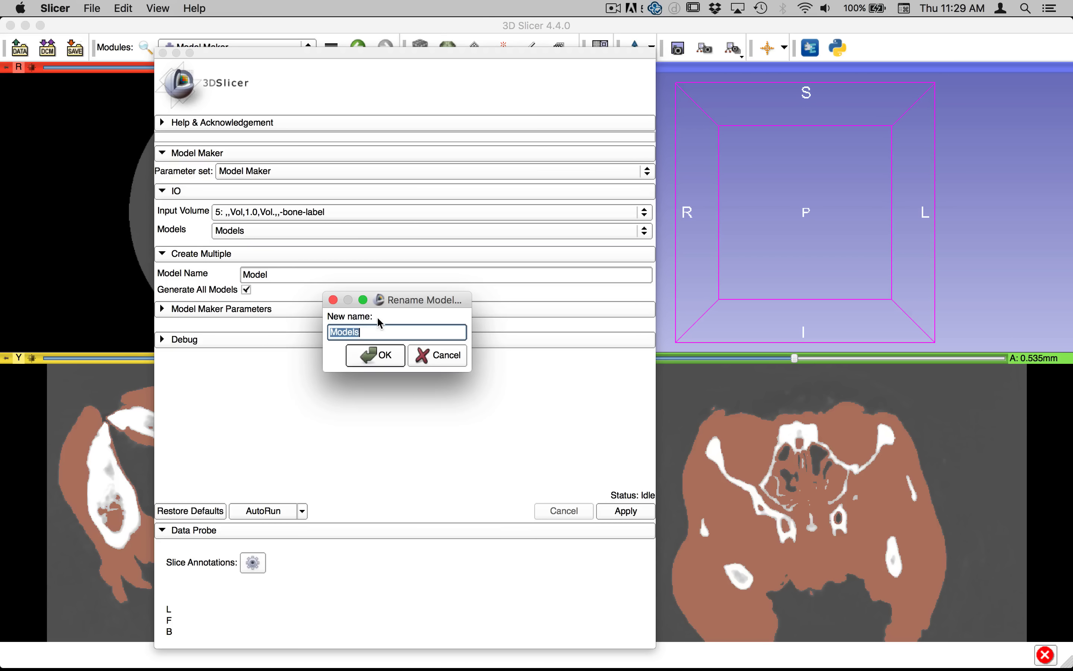
text(adult_chimp_anatomy)
click(384, 353)
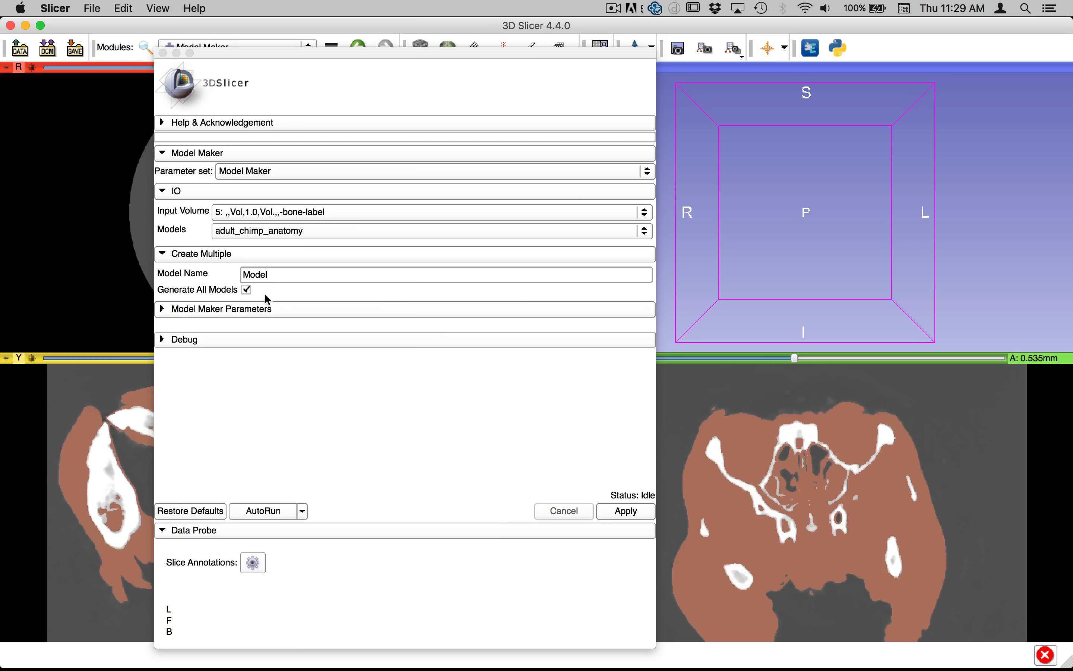
drag(268, 276, 236, 278)
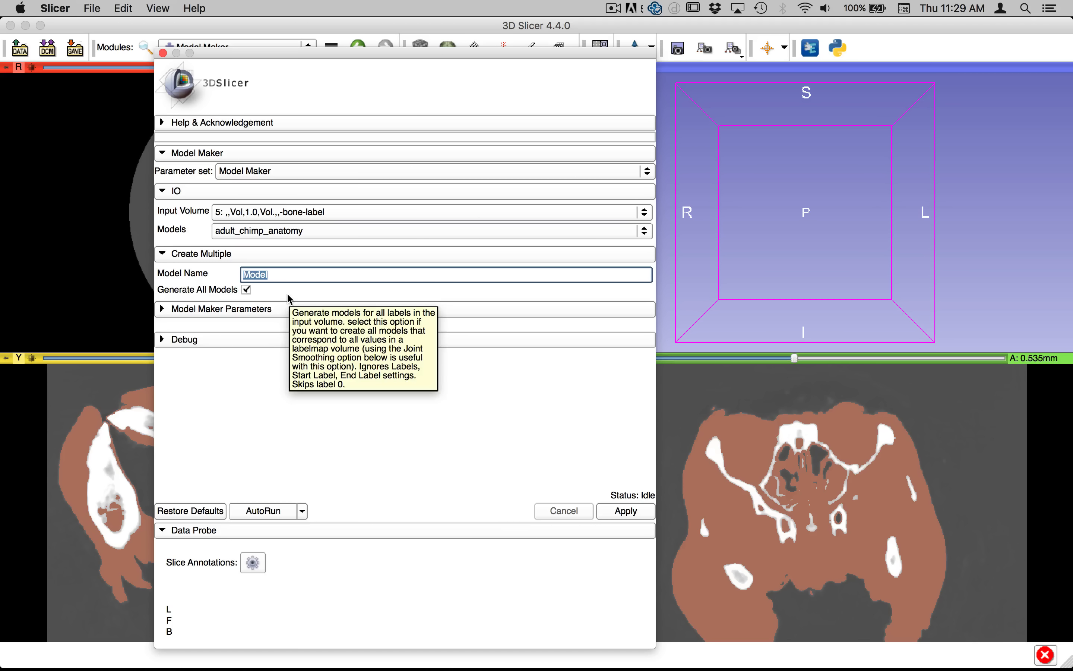
text(bone)
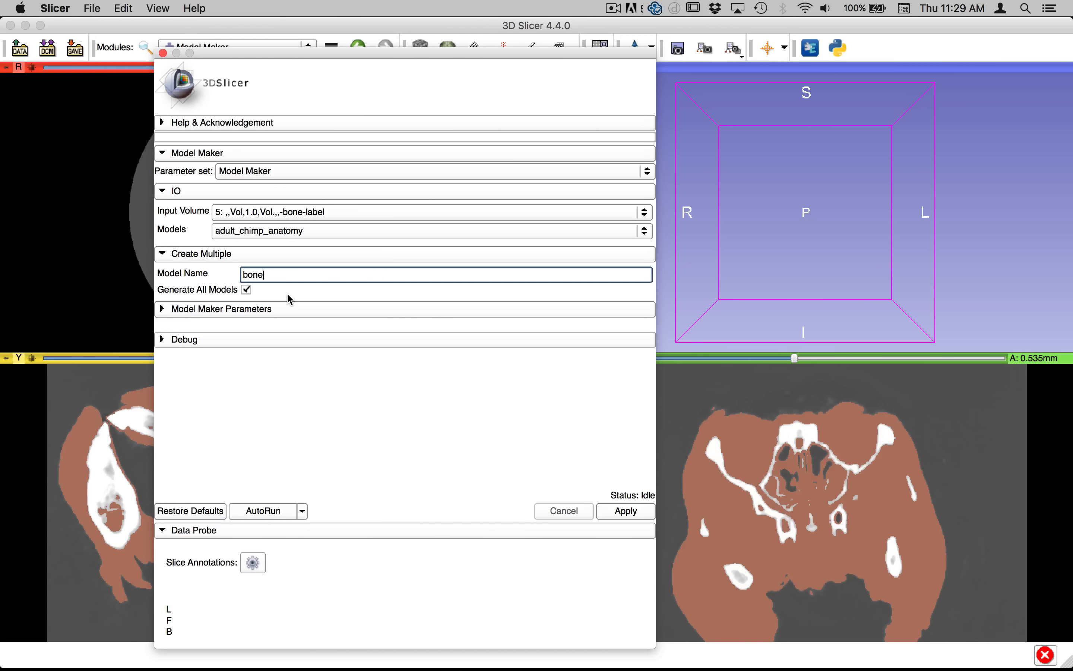
Show the Model Maker parameters and set the end label to 1 and smoothing to 30
click(162, 309)
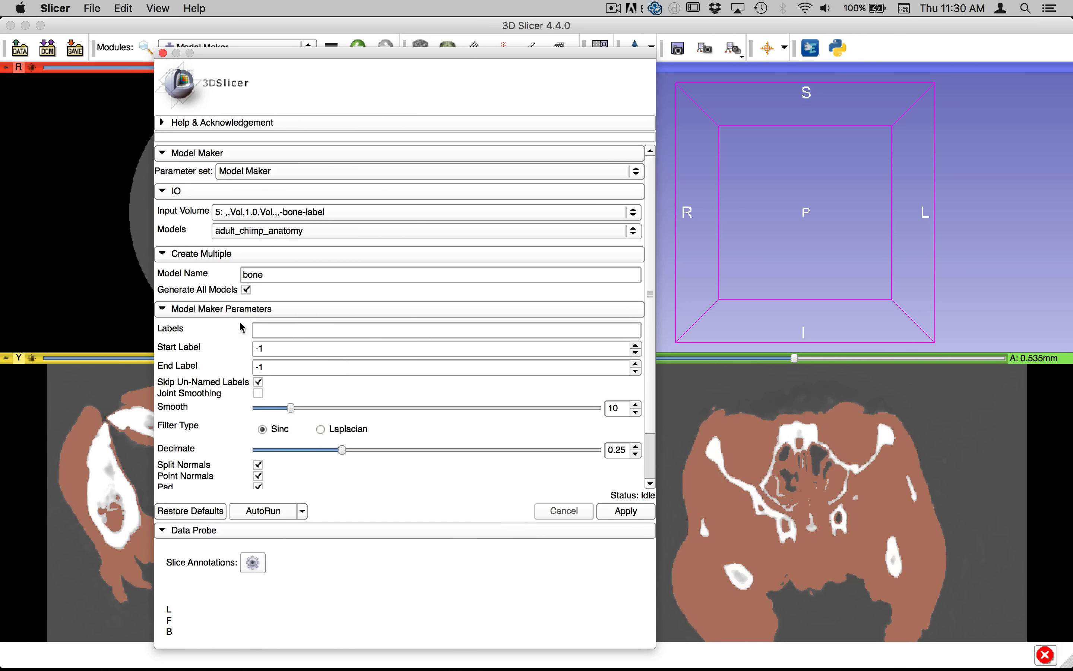
click(635, 365)
click(635, 365)
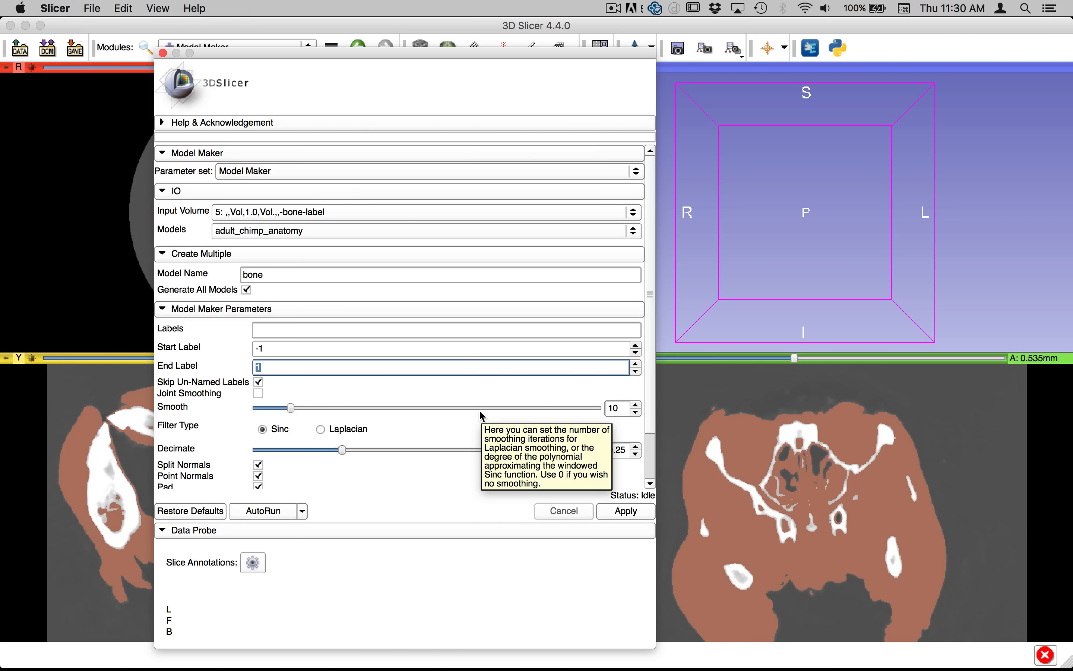
click(617, 408)
drag(618, 408, 605, 407)
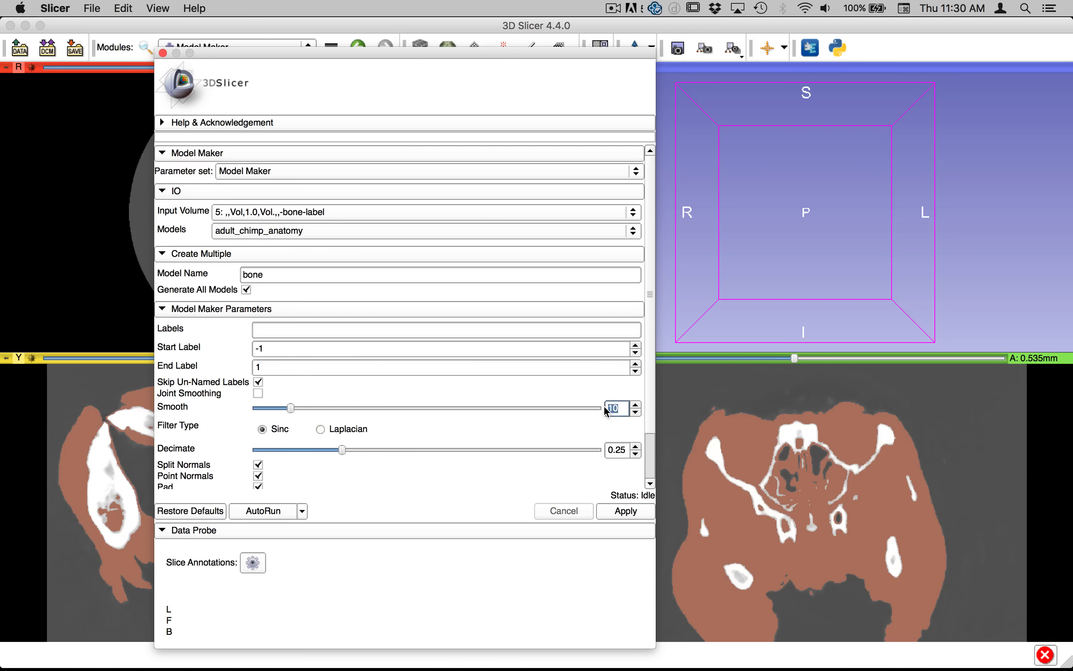
text(30)
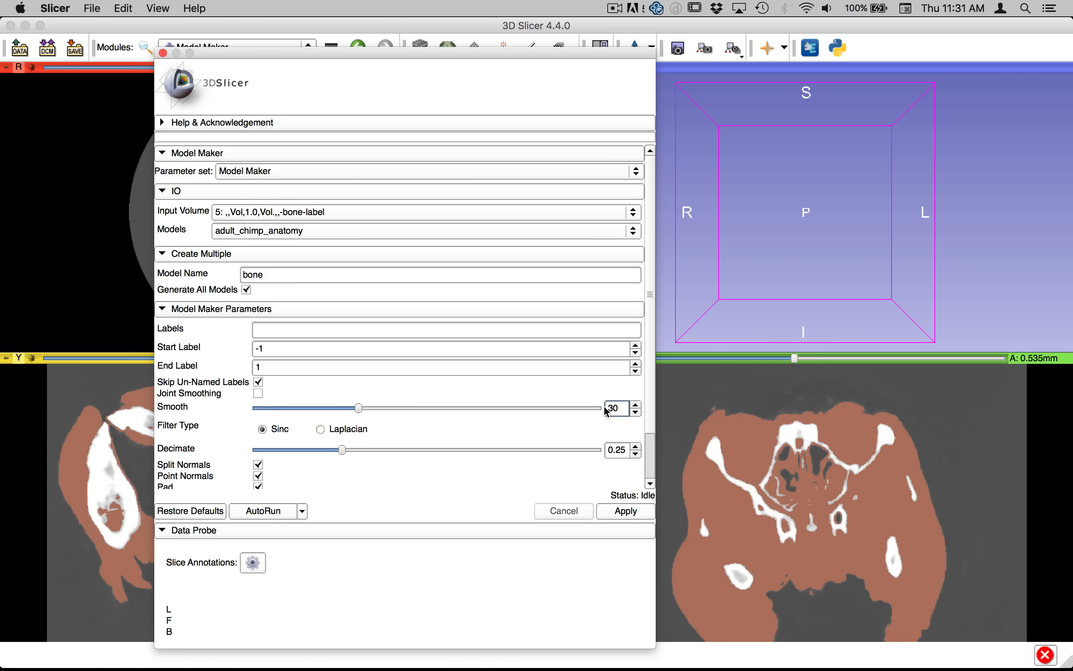
scroll(488, 443, down, 3)
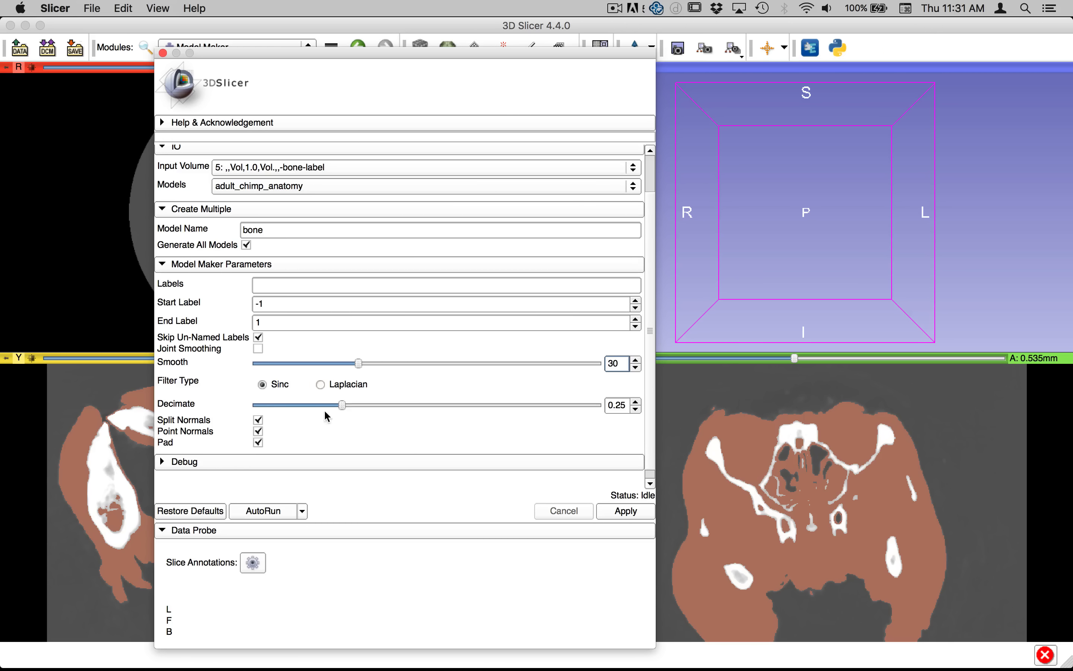
Try a decimation value of 0.6 for the bone model and settle on 0.5
mouse_move(349, 411)
drag(626, 407, 615, 407)
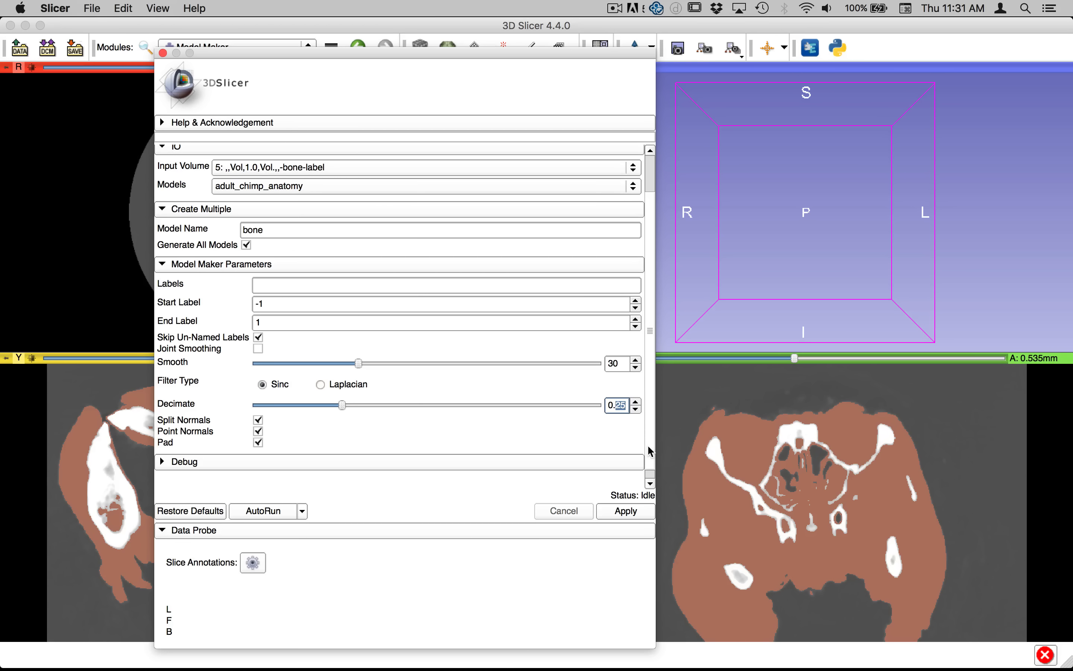
text(6)
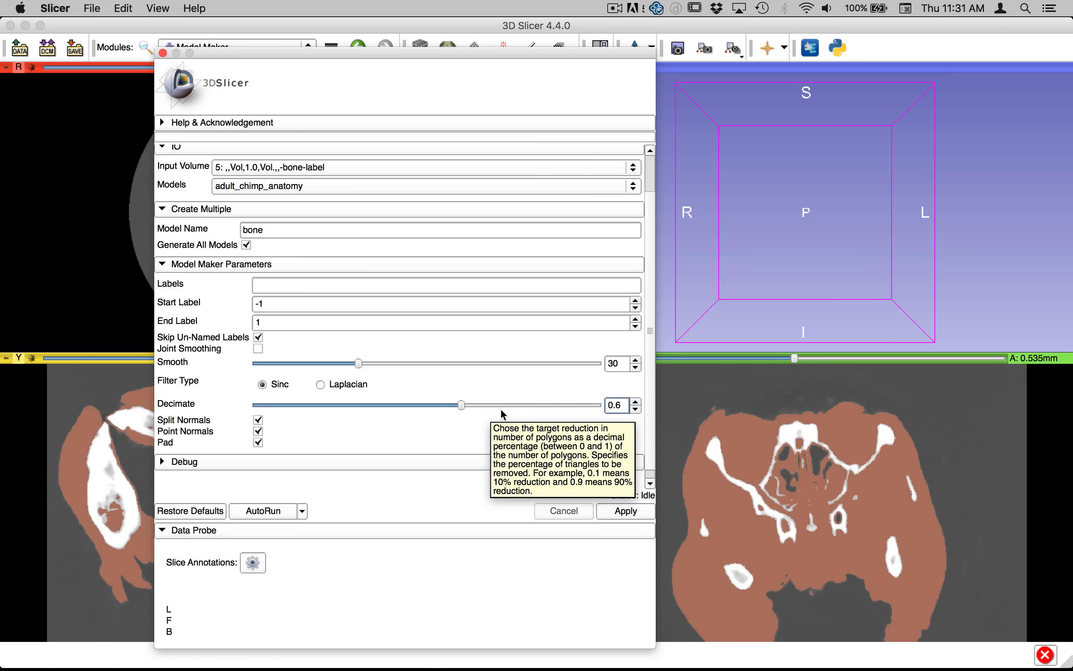
drag(618, 405, 620, 406)
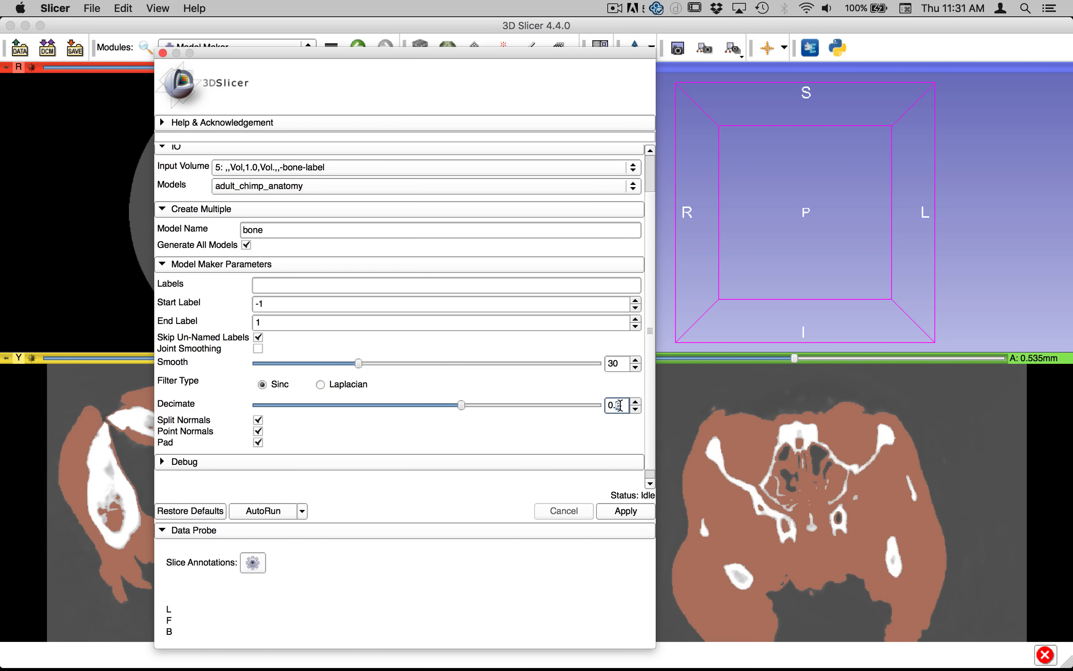
text(5)
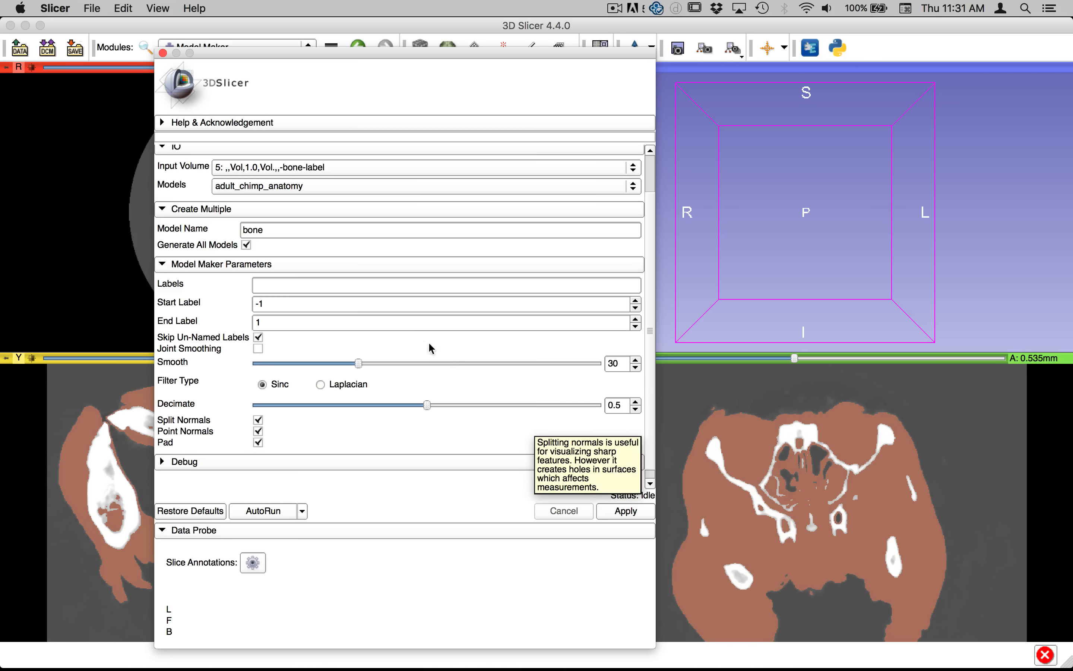
Extend the model name to bone_30_50 and generate the bone model
click(276, 231)
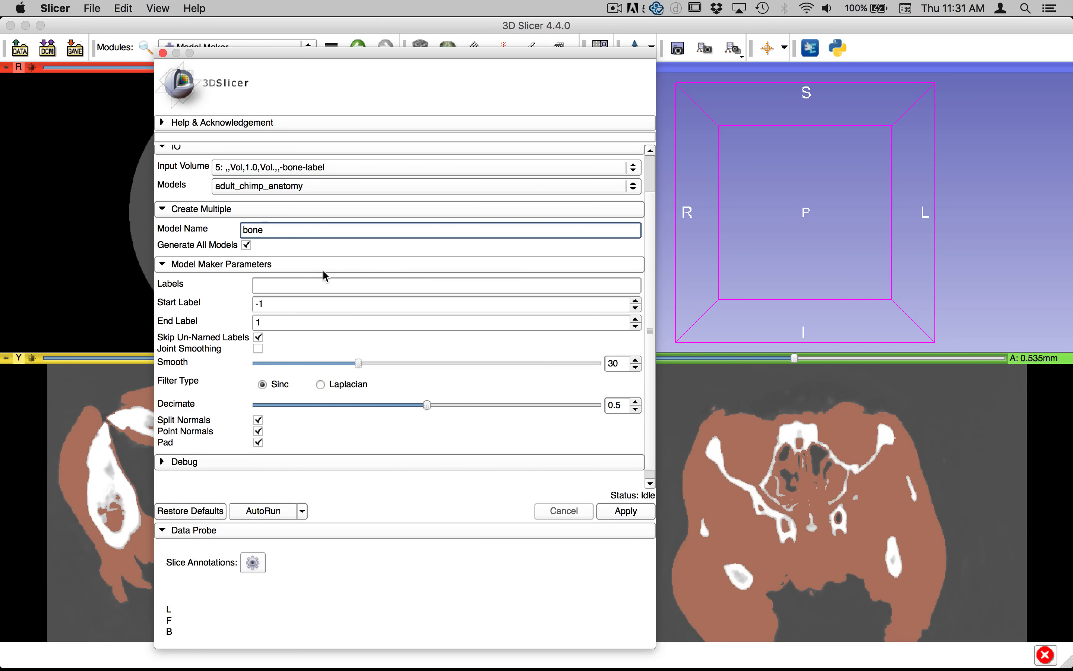
text(_30_50)
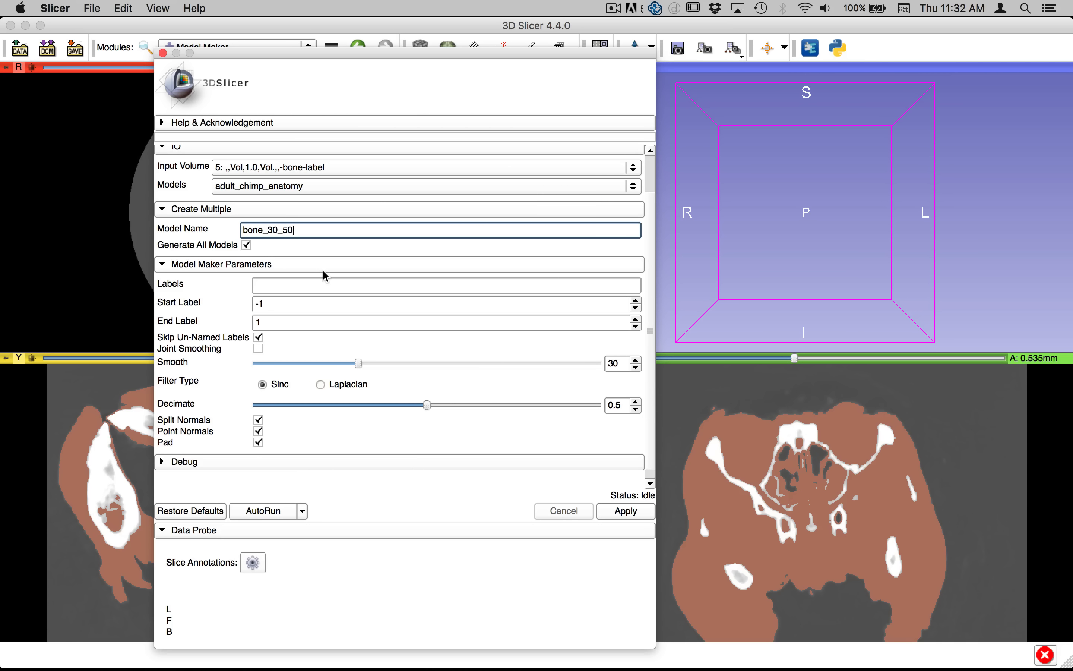
click(648, 511)
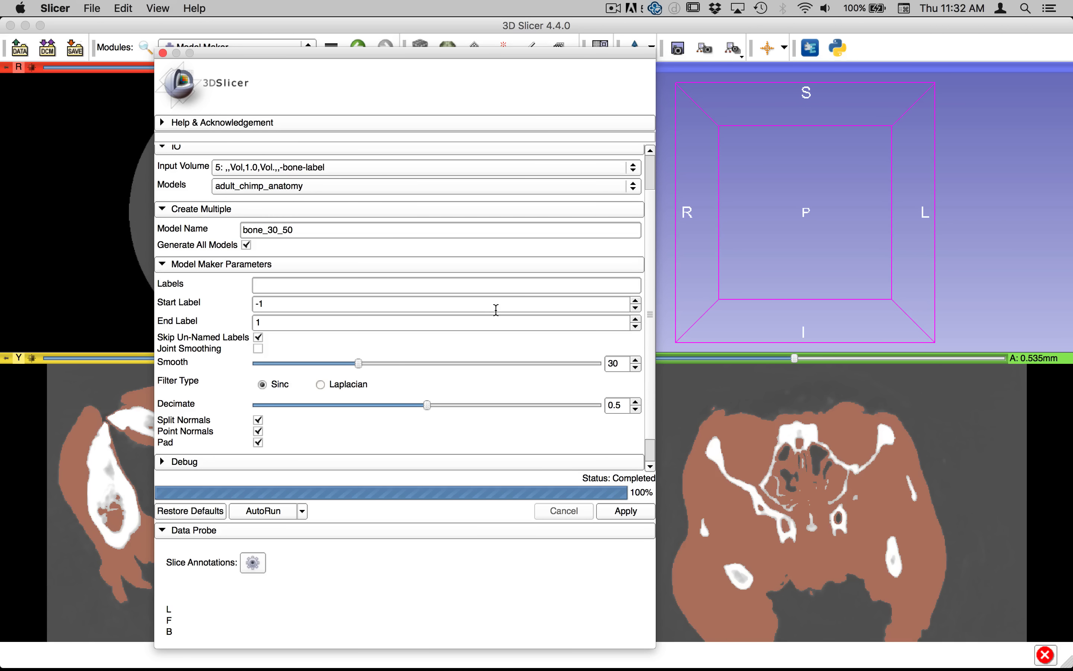
Uncover the 3D view, open the Models module, and hide and show the new bone model in the adult_chimp_anatomy hierarchy
drag(447, 57, 341, 86)
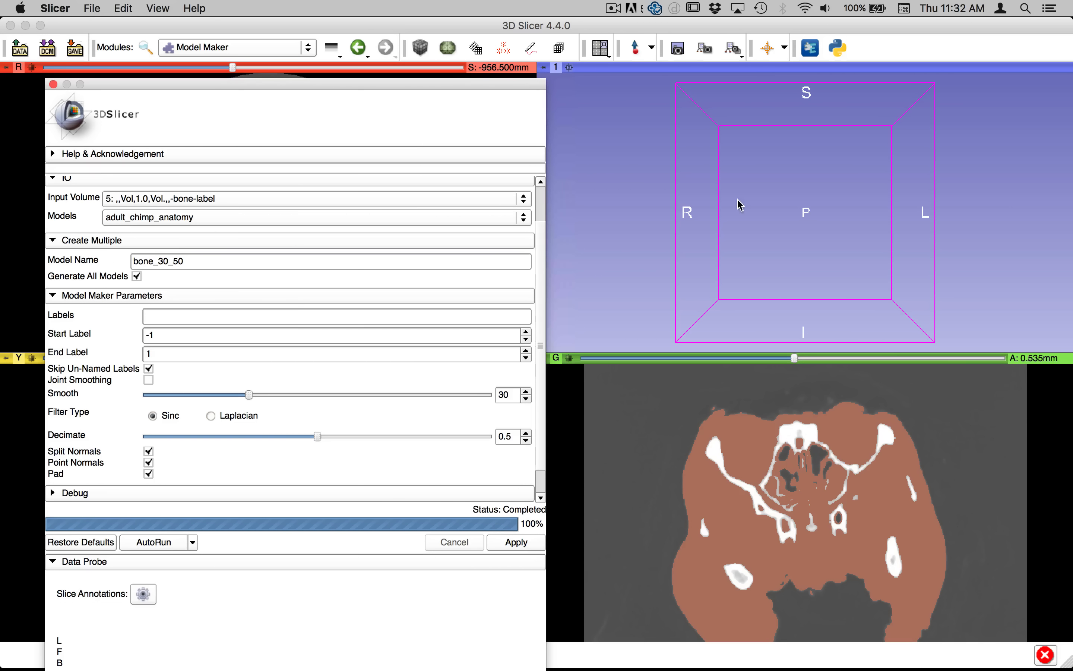
drag(802, 256, 776, 257)
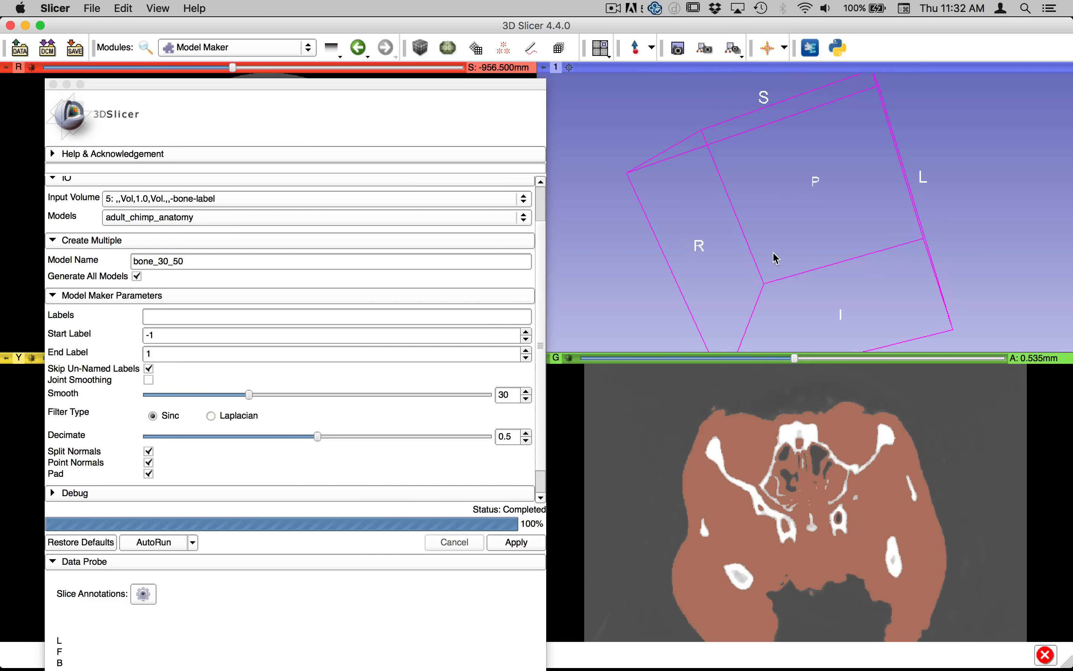
click(444, 51)
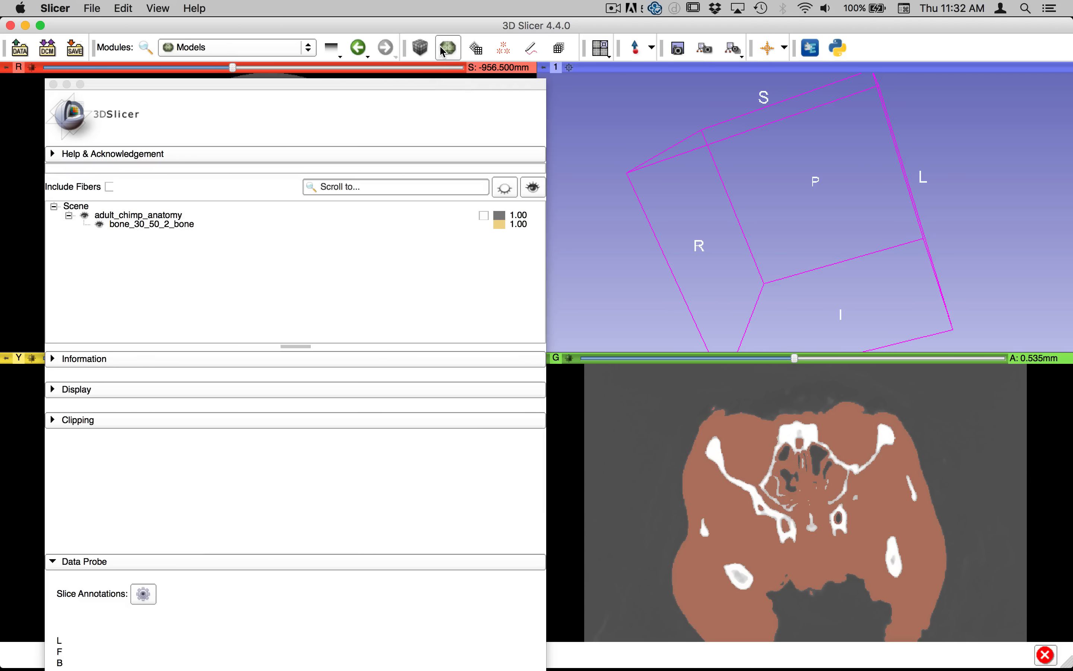
click(84, 216)
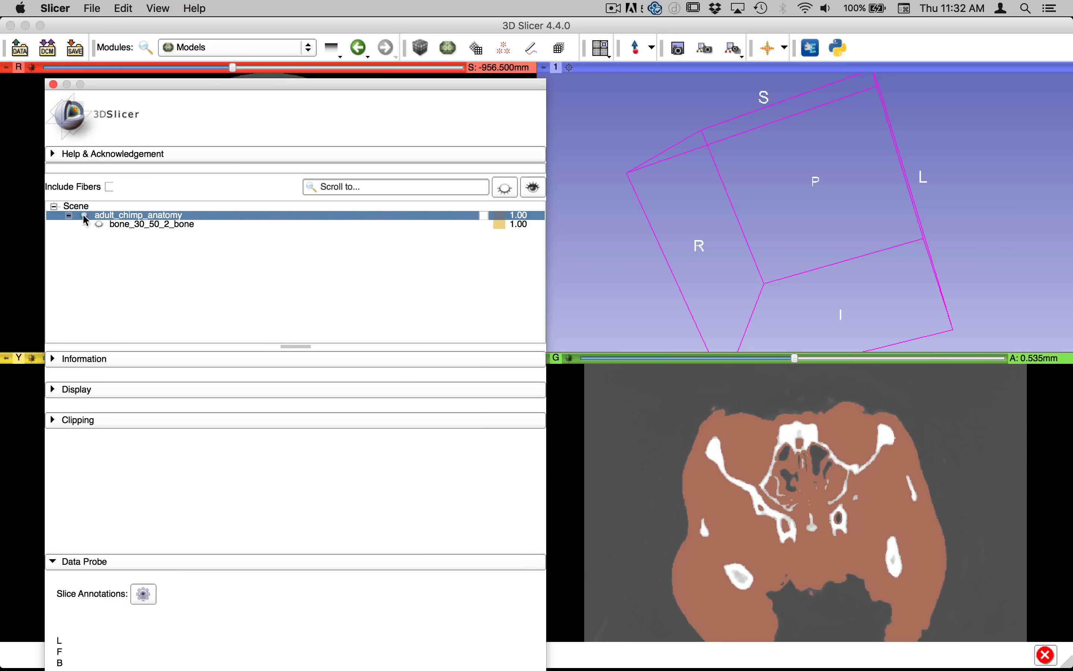
click(100, 224)
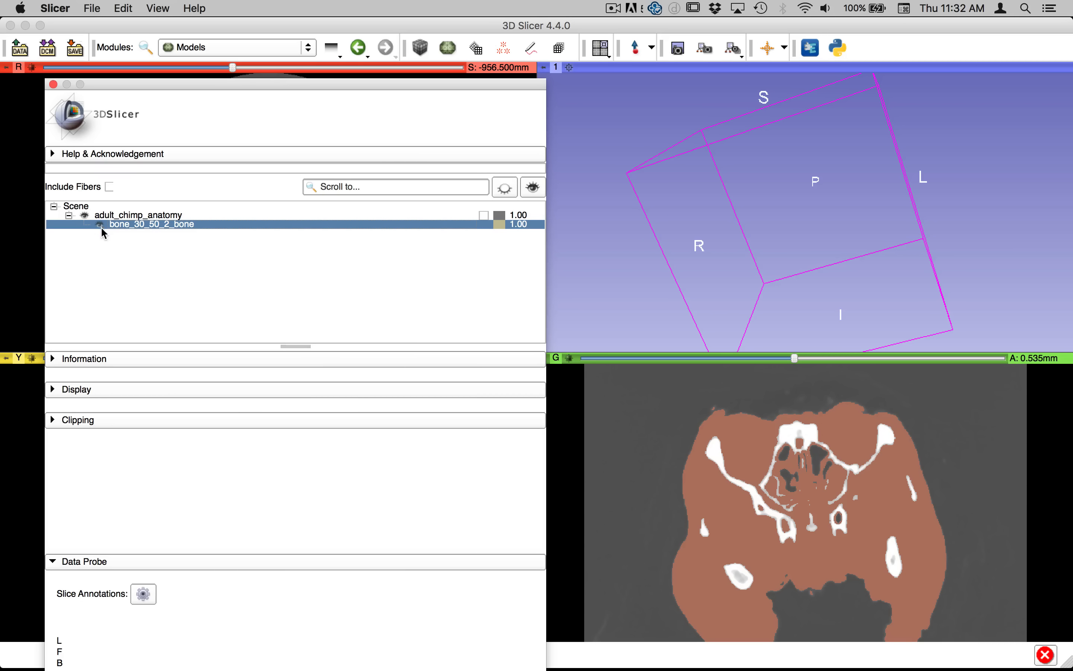
Rotate and zoom out the 3D view to locate the bone model
drag(746, 225, 825, 226)
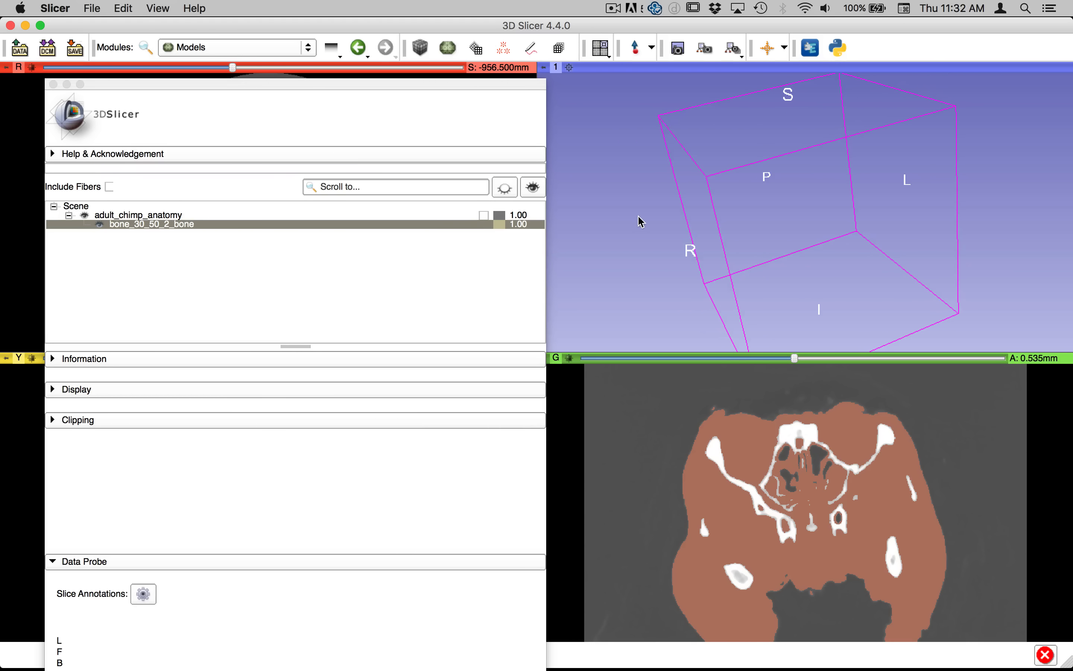
drag(641, 220, 702, 205)
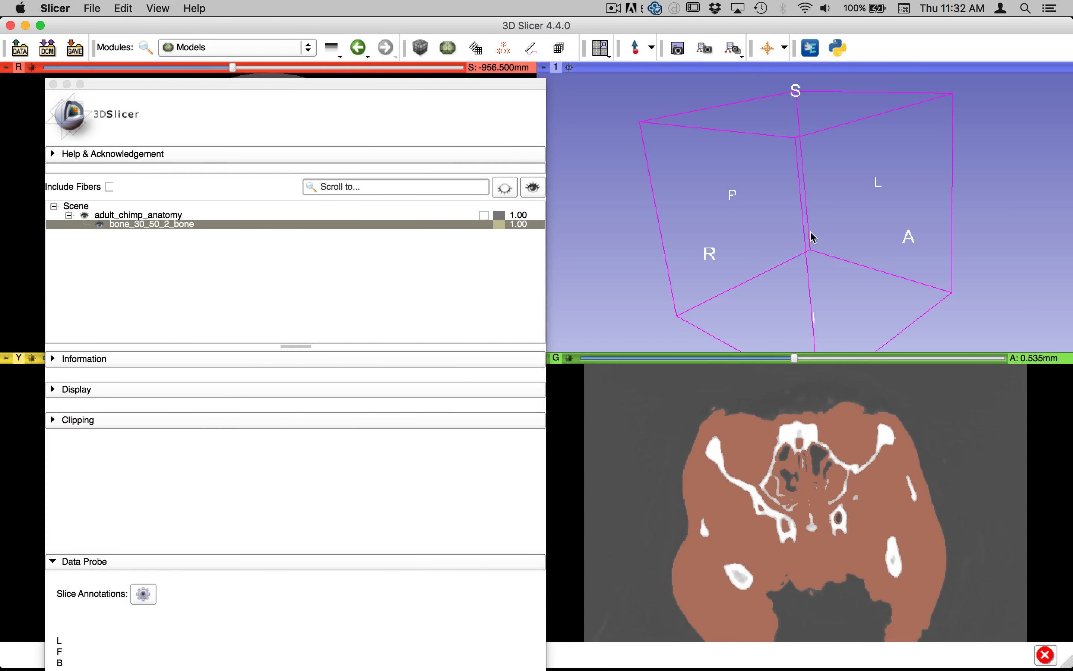
drag(915, 219, 797, 165)
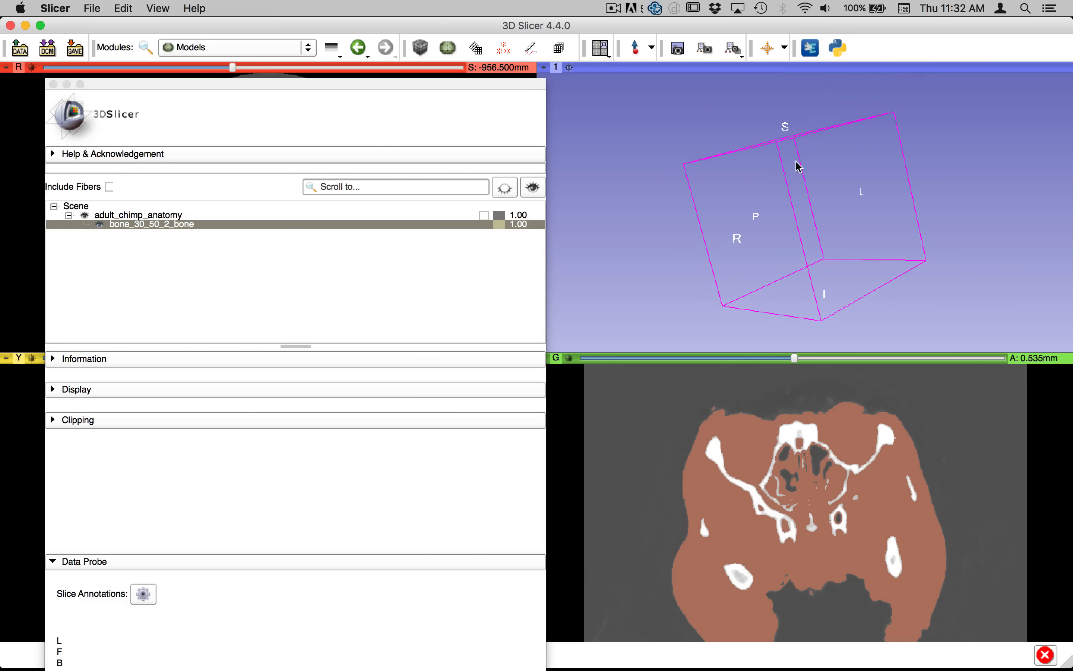
right_drag(796, 160, 739, 129)
right_drag(791, 212, 737, 152)
drag(737, 152, 769, 245)
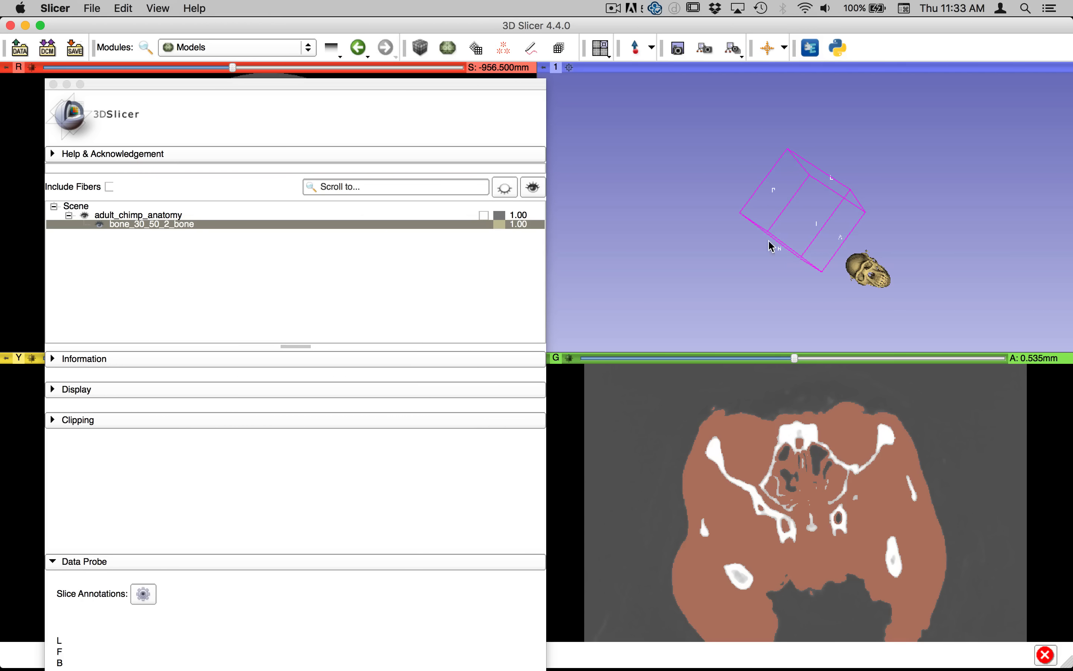
Center the 3D view on the scene and examine the bone model closely from several angles
click(569, 68)
right_drag(670, 220, 792, 368)
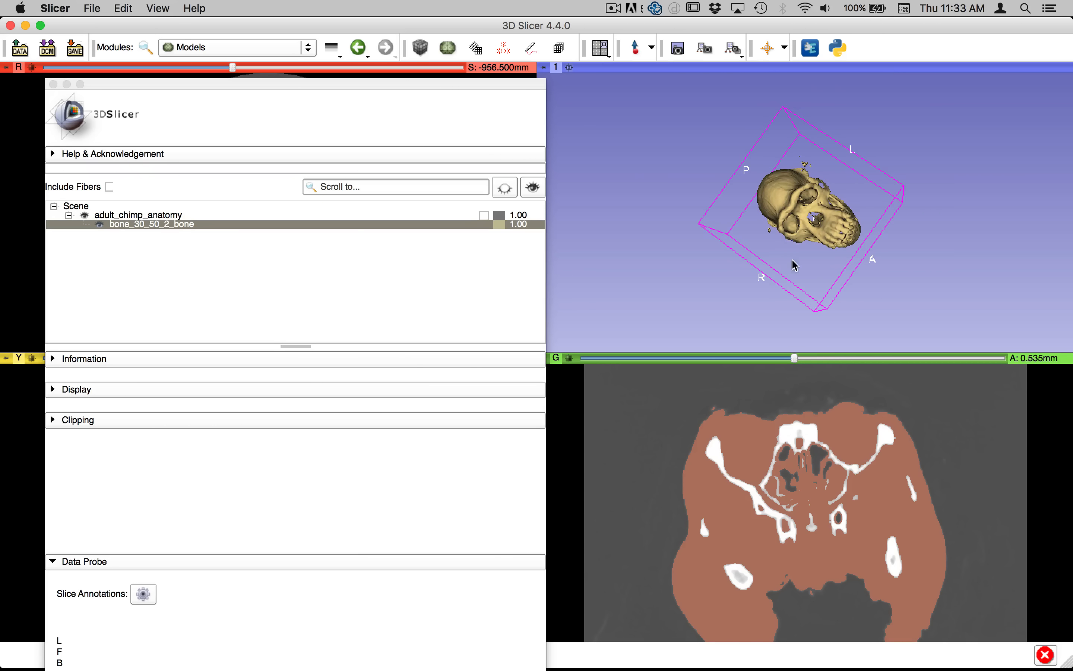
right_drag(792, 261, 805, 292)
drag(805, 292, 714, 240)
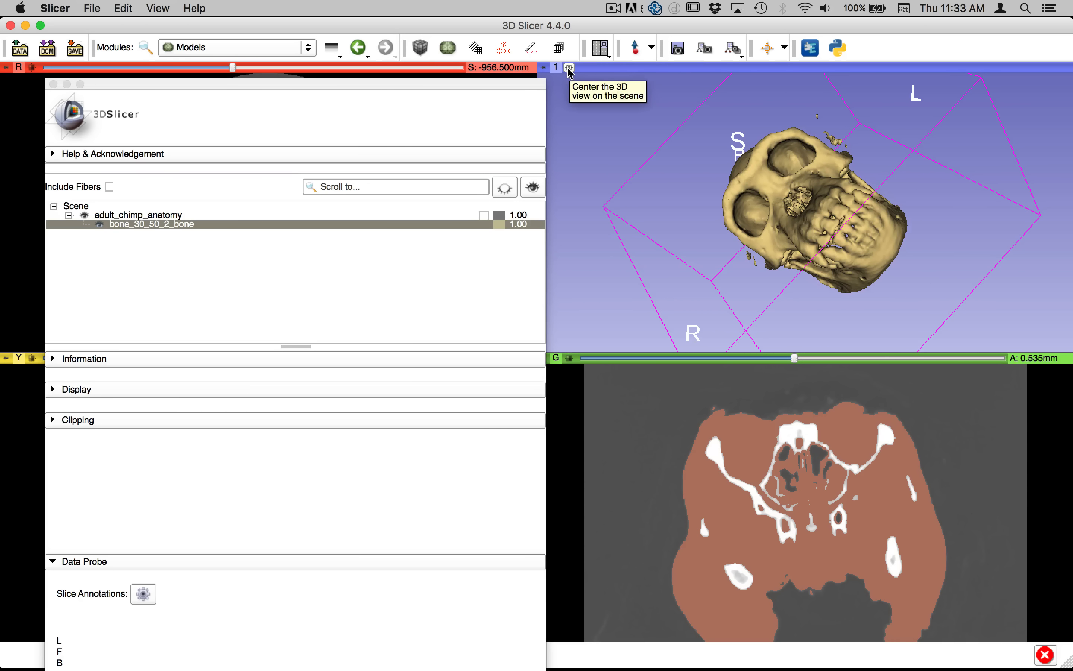
drag(770, 219, 858, 162)
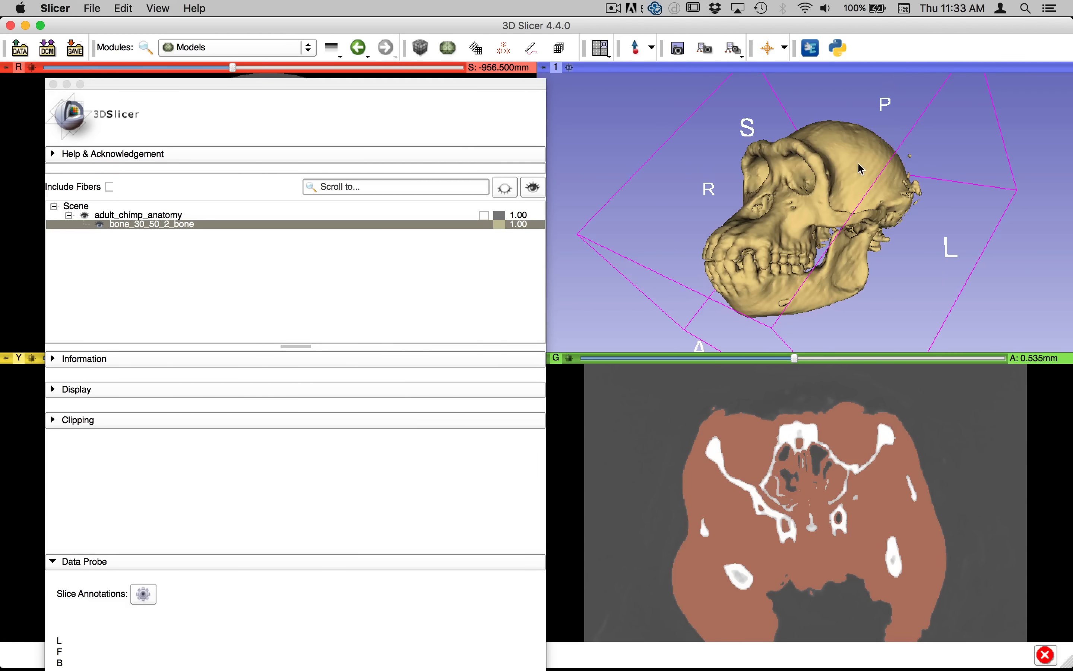
right_drag(863, 195, 864, 280)
drag(866, 284, 802, 306)
right_drag(801, 305, 870, 245)
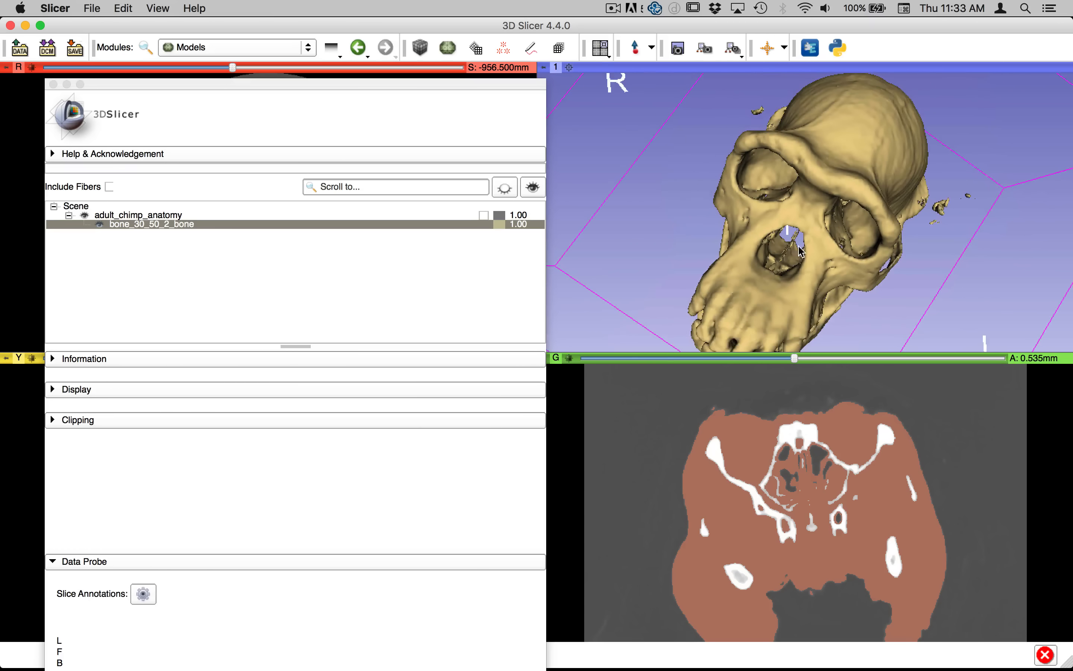
drag(870, 245, 796, 245)
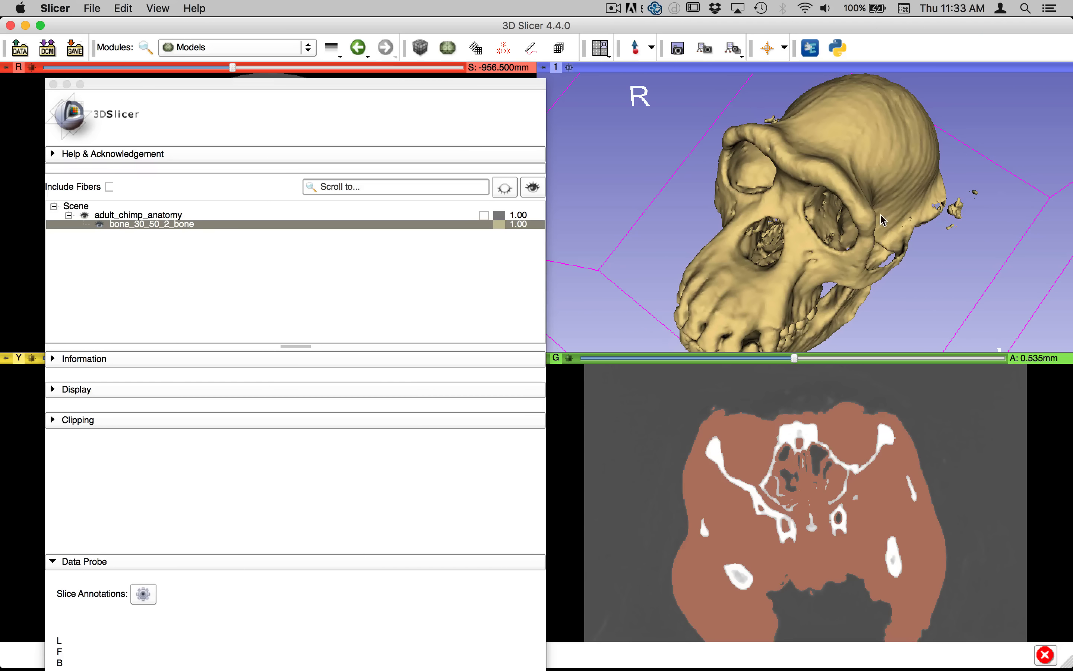
drag(863, 218, 939, 228)
drag(843, 243, 696, 181)
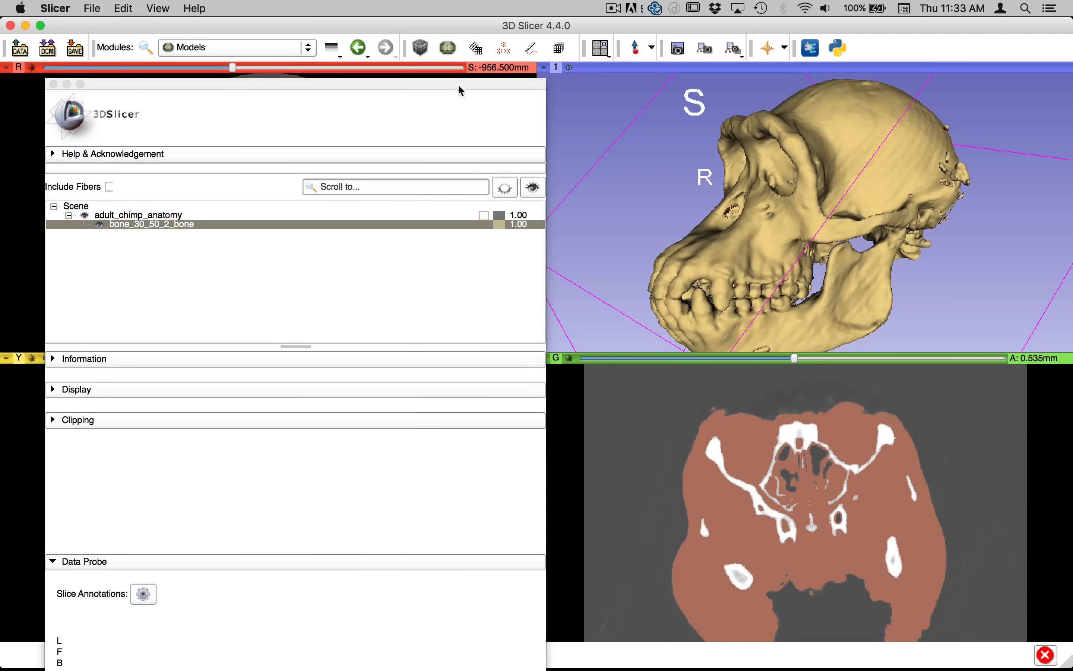
Return to the Editor and open the Model Maker through the Make Model effect for the skin label
click(531, 48)
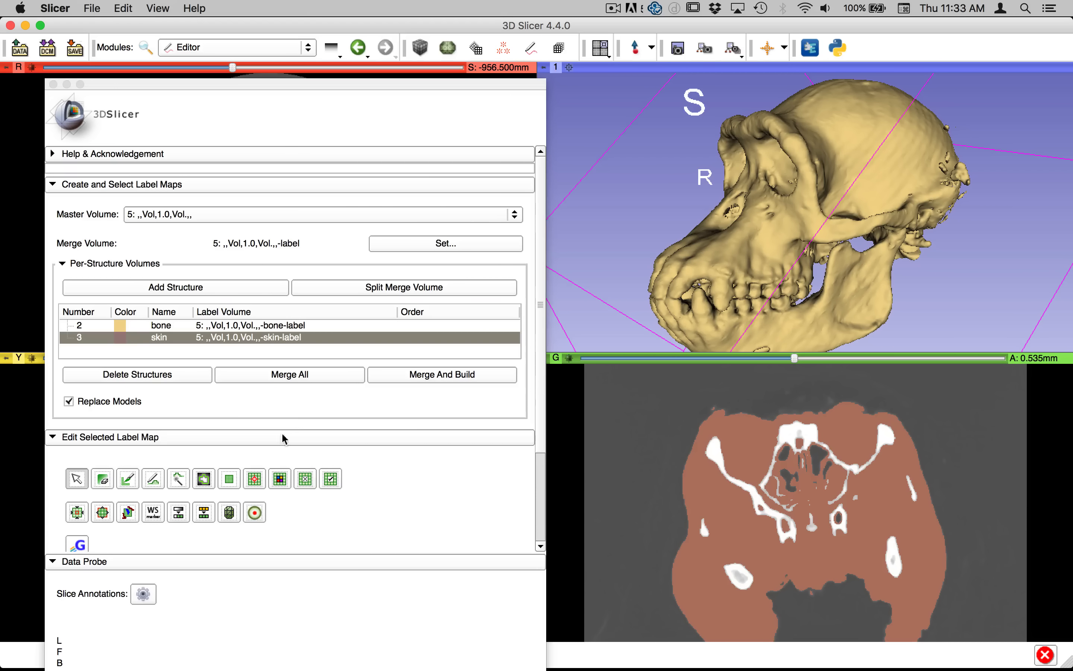
click(229, 512)
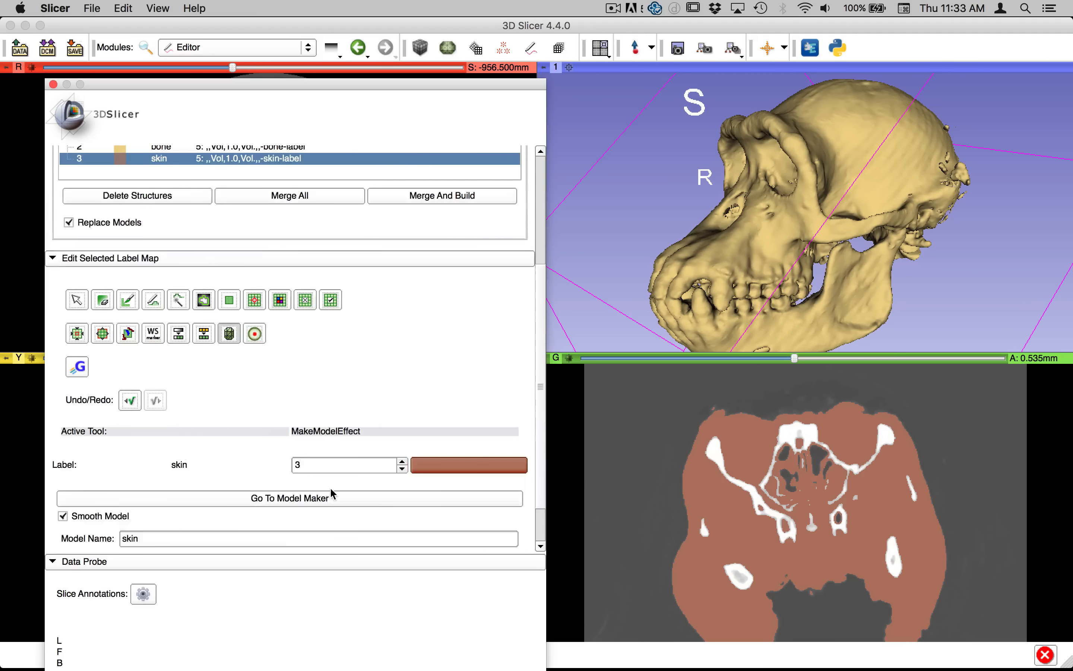
click(309, 447)
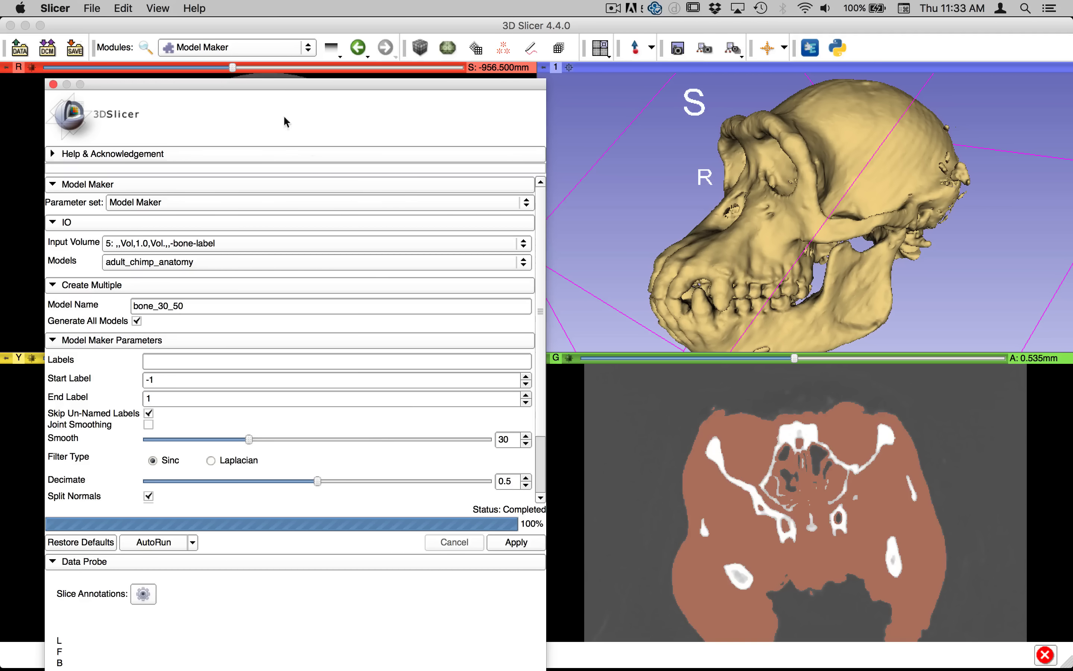
click(310, 48)
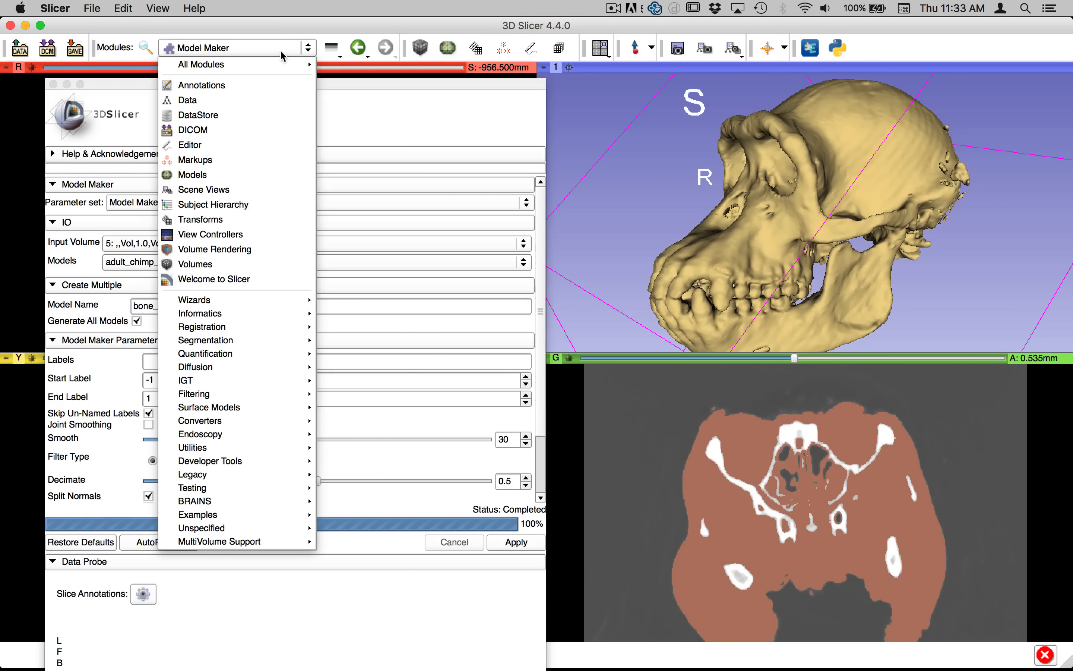
mouse_move(271, 67)
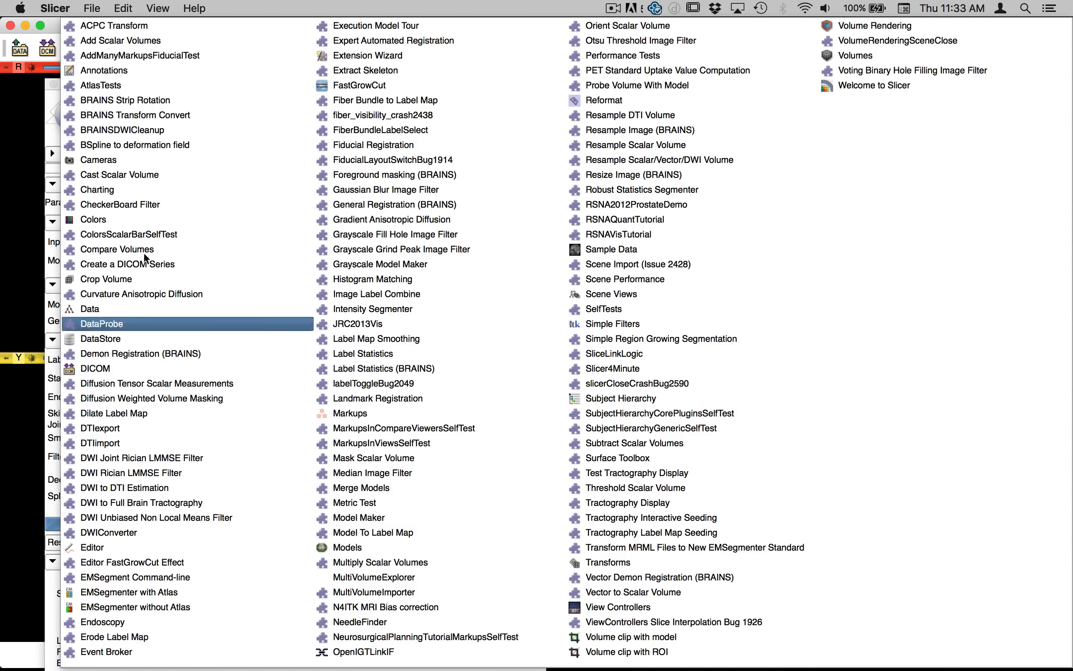
click(49, 101)
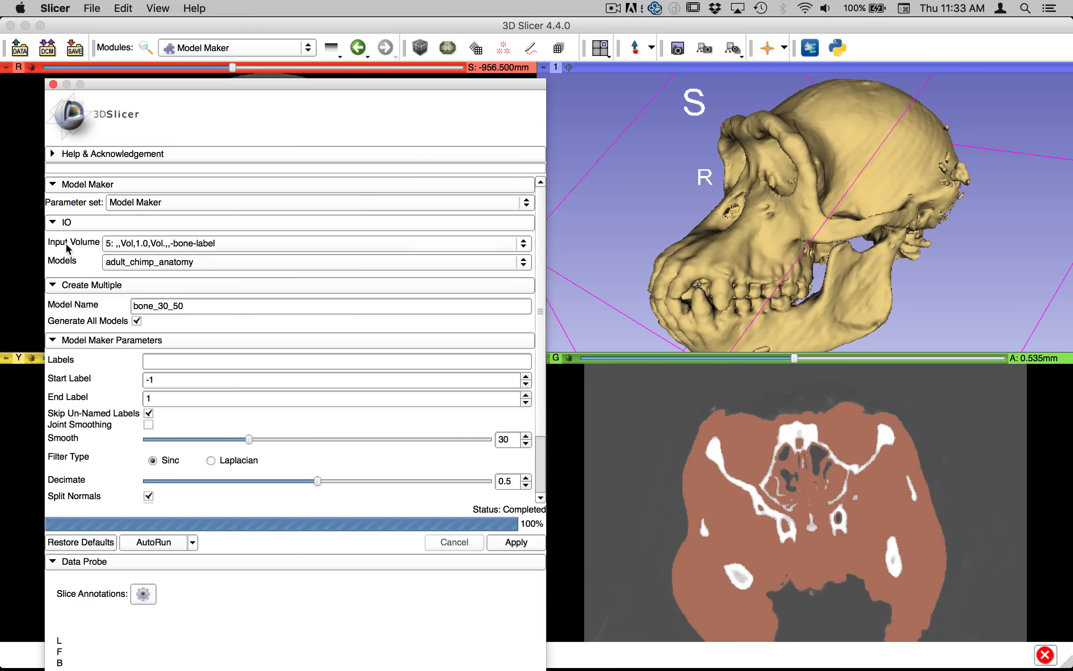
Choose the skin label map as the Model Maker input volume and replace the model name with skin_
click(143, 246)
click(160, 257)
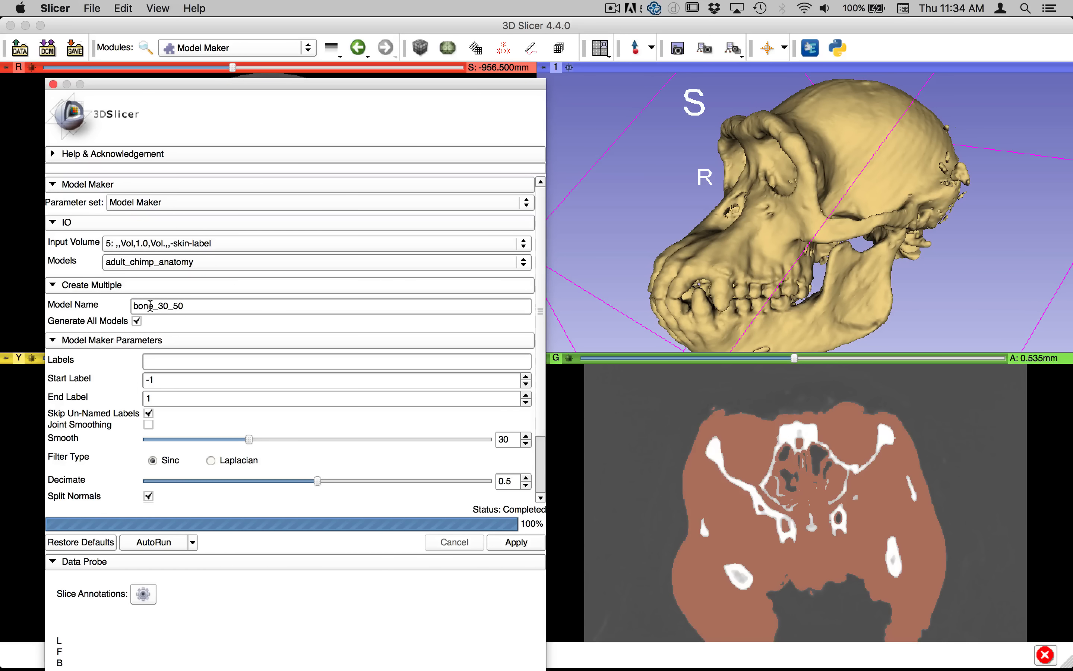
drag(154, 306, 128, 307)
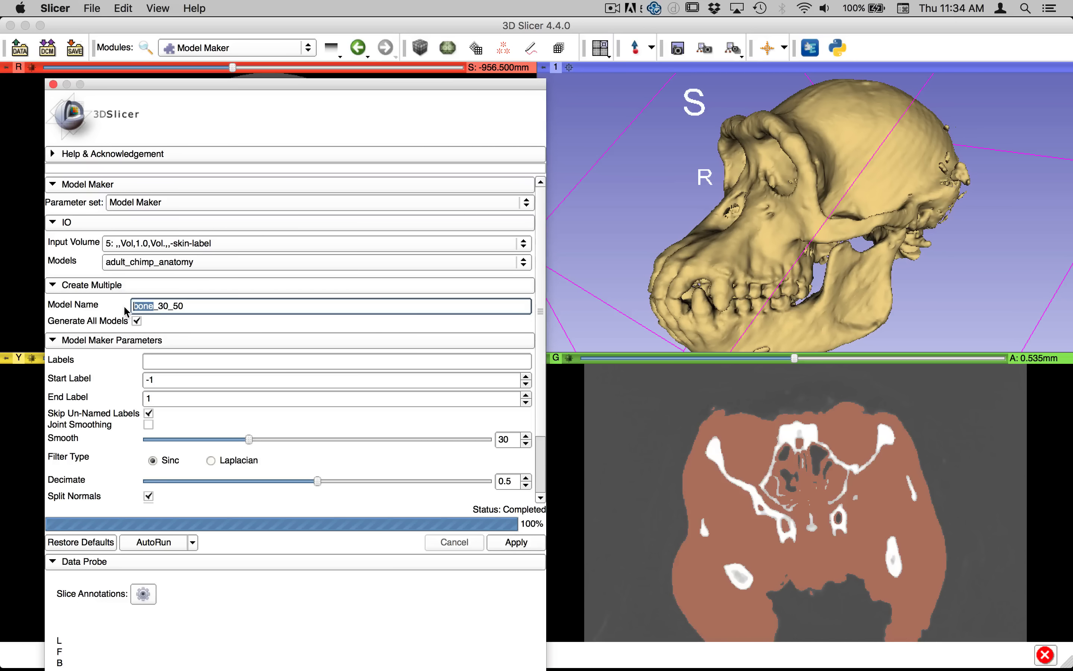
text(skin)
key(BackSpace)
key(BackSpace)
key(BackSpace)
key(BackSpace)
key(BackSpace)
key(BackSpace)
text(s)
key(BackSpace)
text(ki)
Set the end label to 2, smoothing to 50 and decimation to 0.7 for the skin model
click(527, 394)
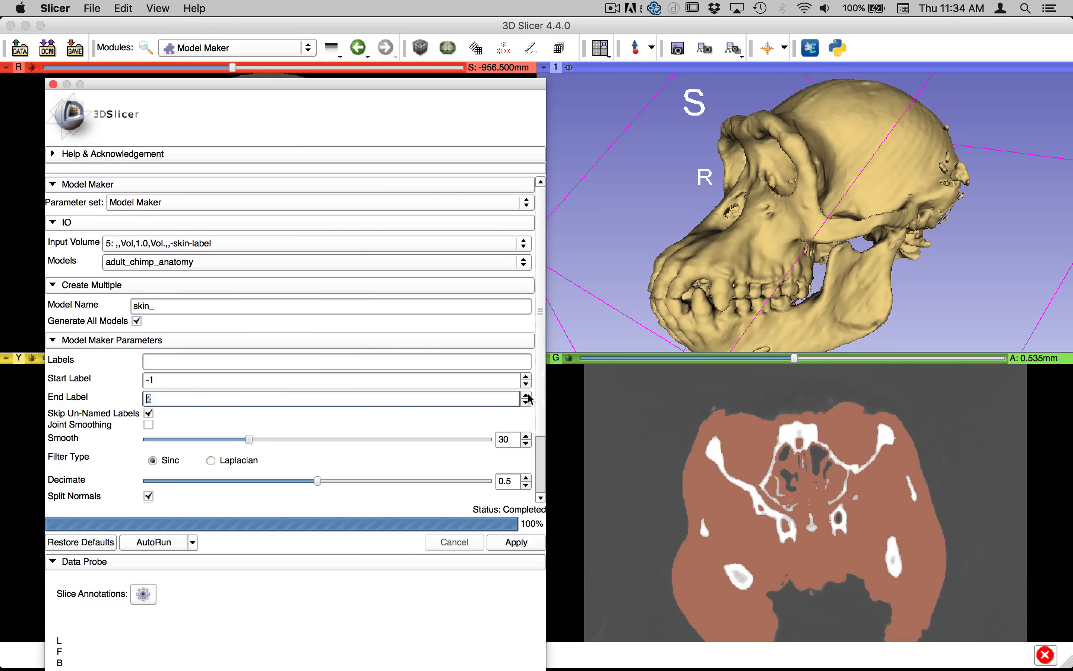
click(527, 401)
drag(511, 443, 494, 439)
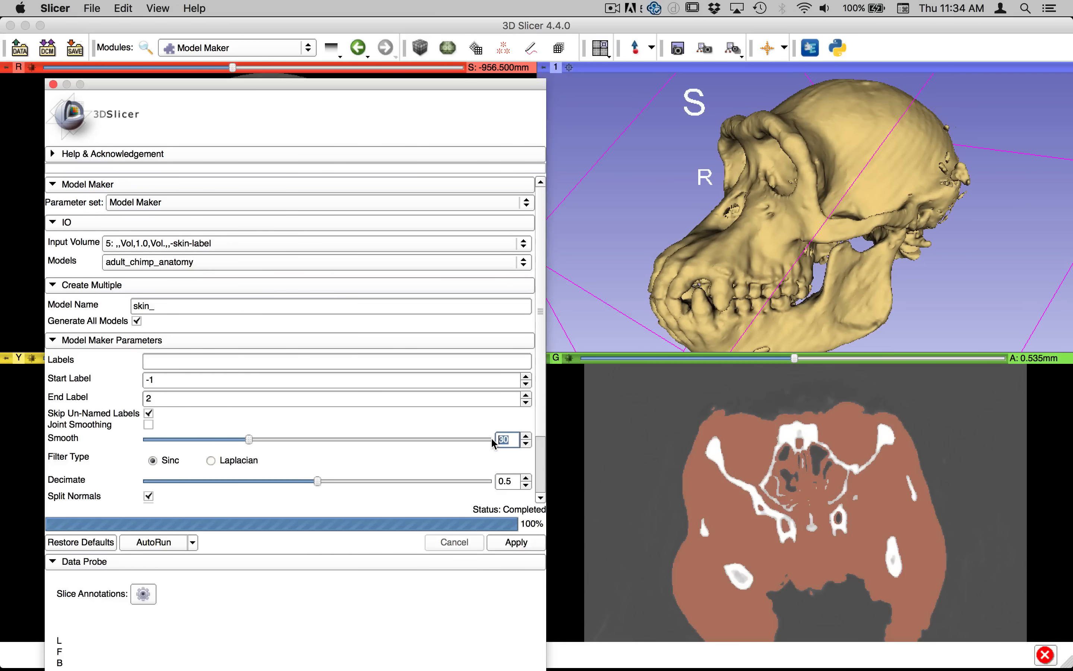
text(50)
drag(513, 481, 507, 483)
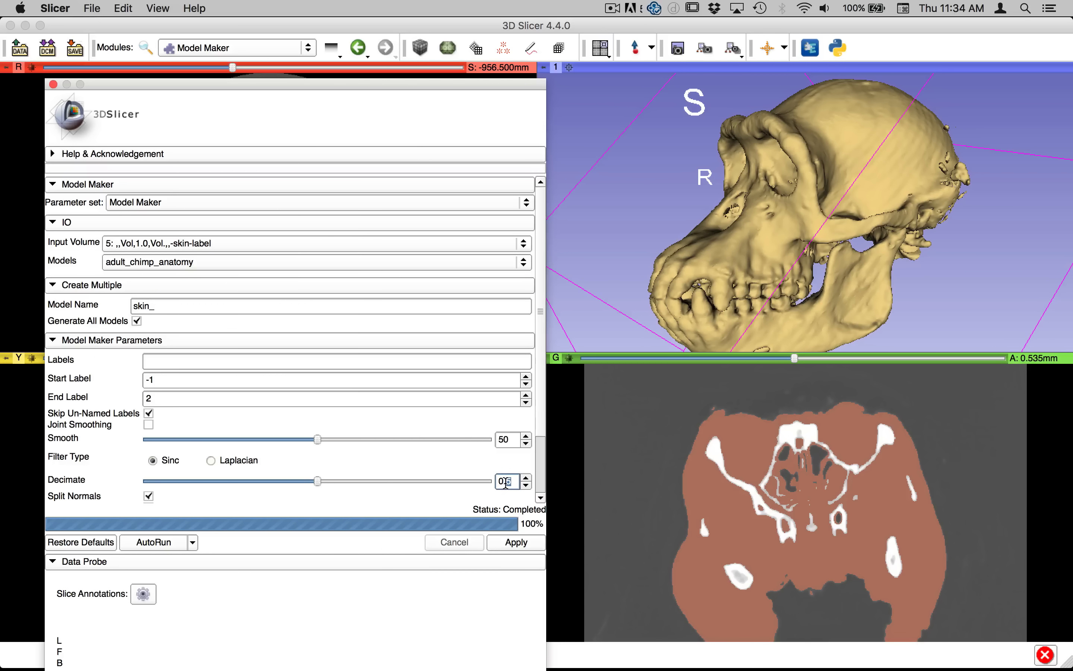
text(7)
Extend the model name to skin_50_70 and generate the skin model
click(171, 307)
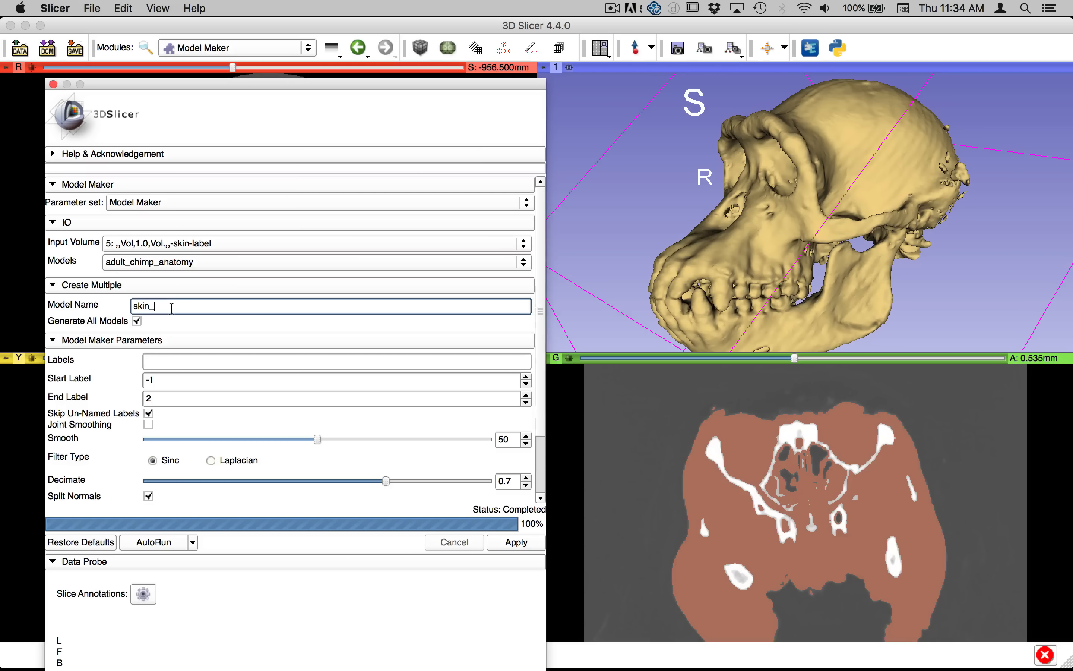
text(50_70)
click(541, 544)
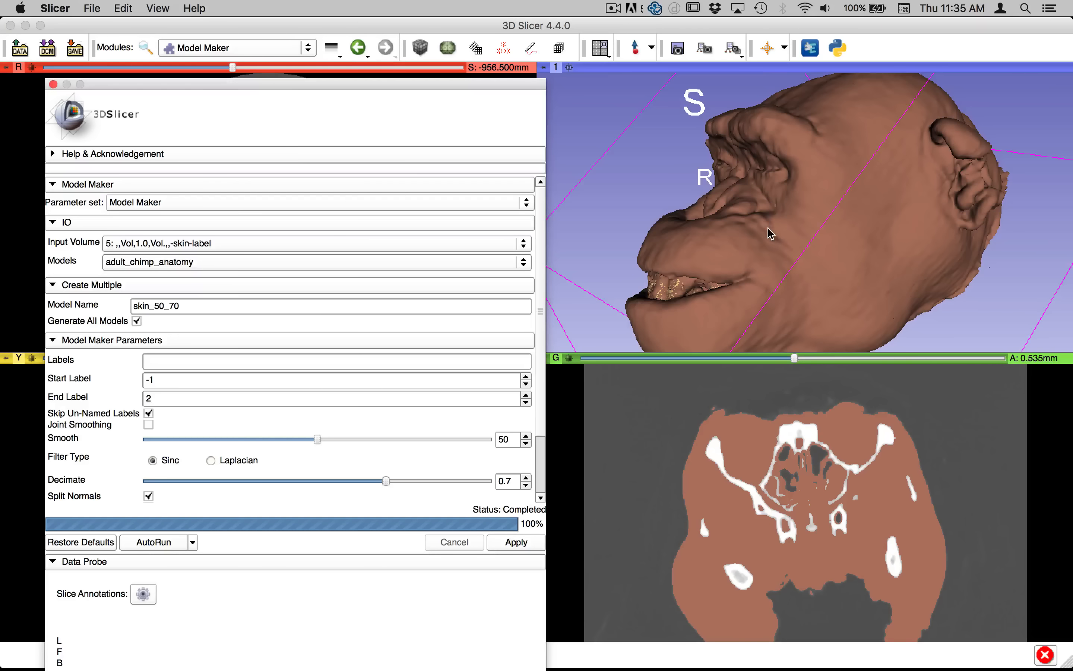
Examine the skin model from several angles and toggle its visibility in the Models module to compare it with the bone model
drag(770, 234, 713, 300)
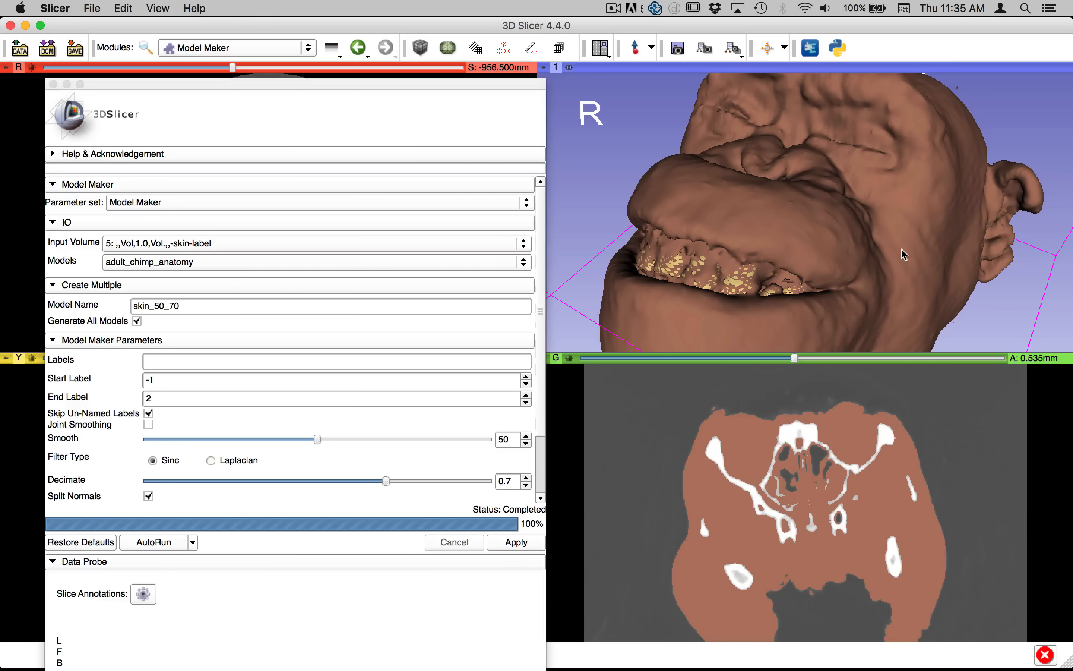
drag(901, 249, 739, 153)
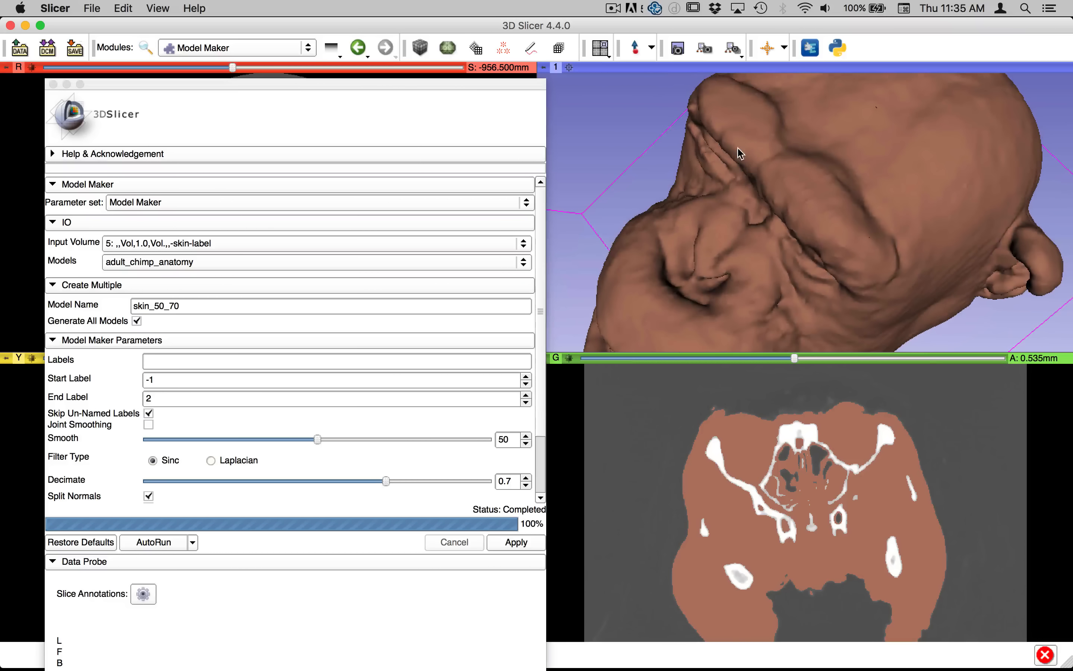
drag(796, 209, 925, 112)
drag(925, 172, 834, 212)
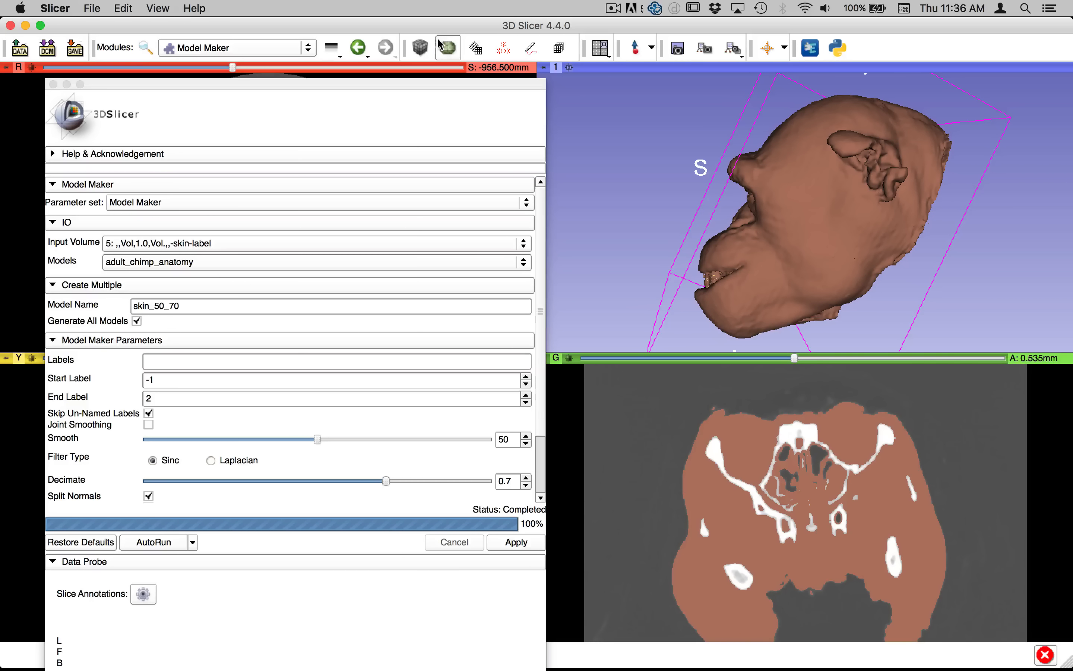
click(447, 49)
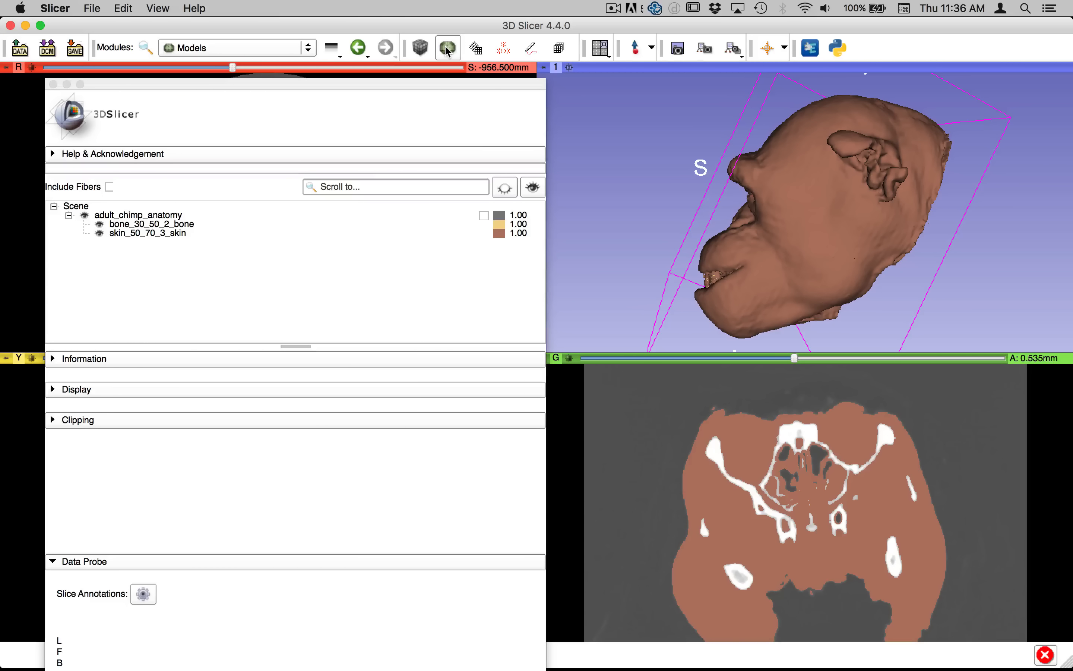
click(99, 233)
click(97, 232)
click(98, 233)
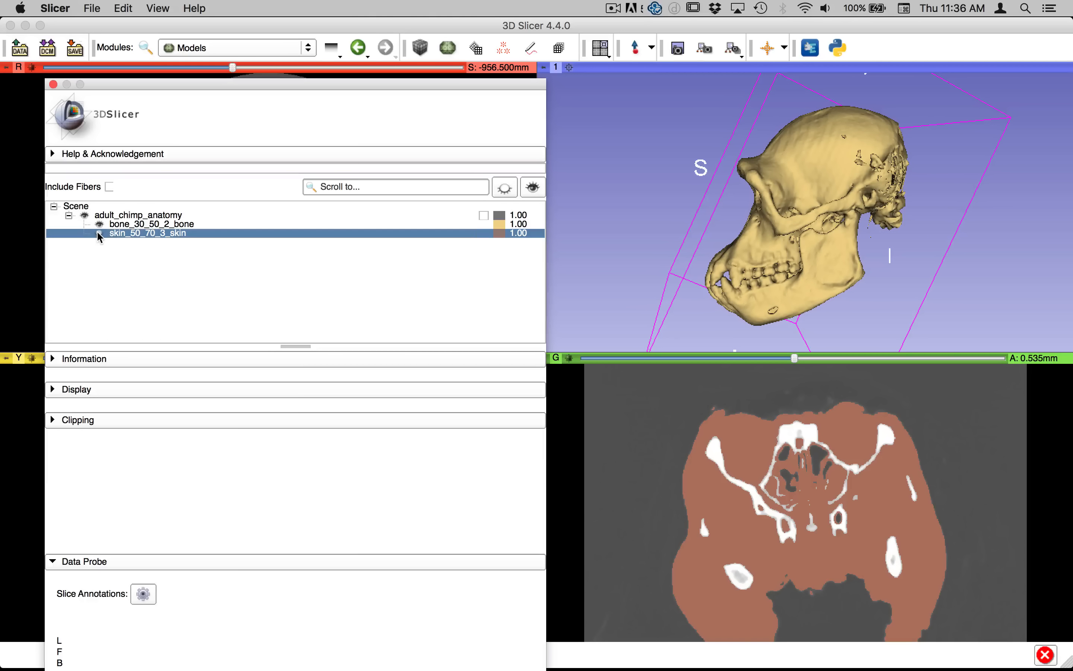
click(97, 233)
click(100, 224)
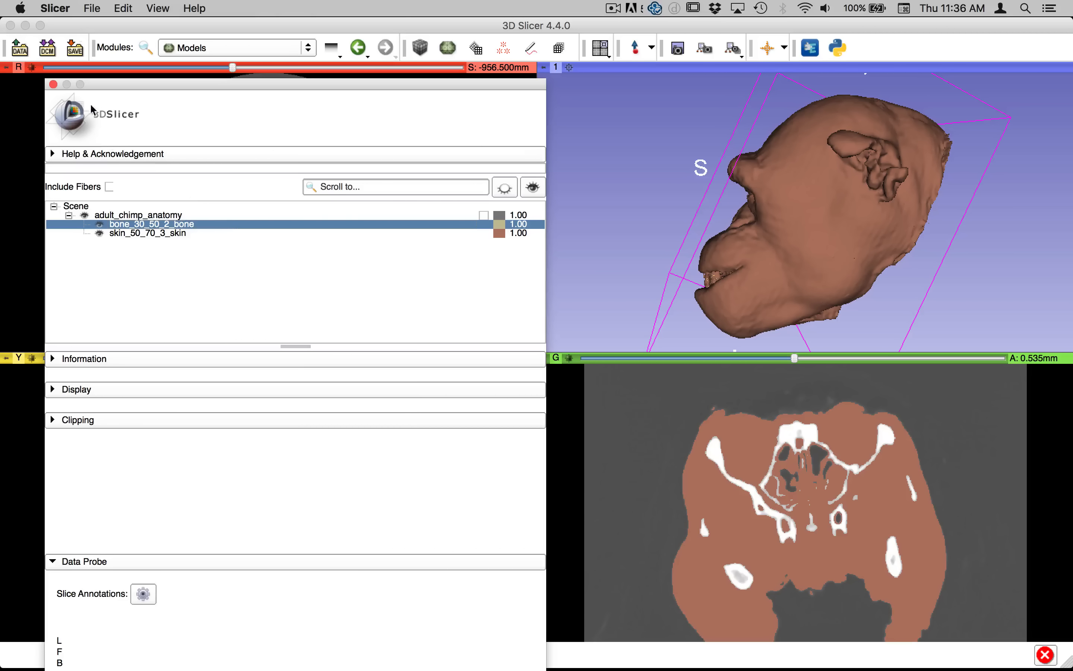
Open the save dialog for the scene and unsaved data and review the files listed for saving
drag(101, 85, 101, 195)
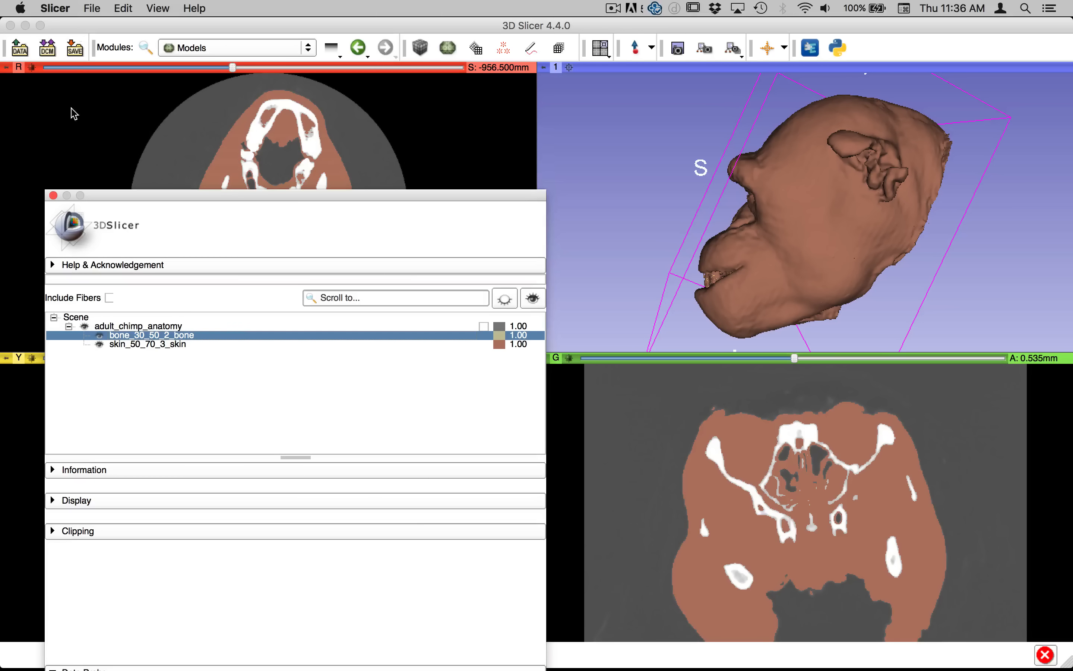
click(75, 49)
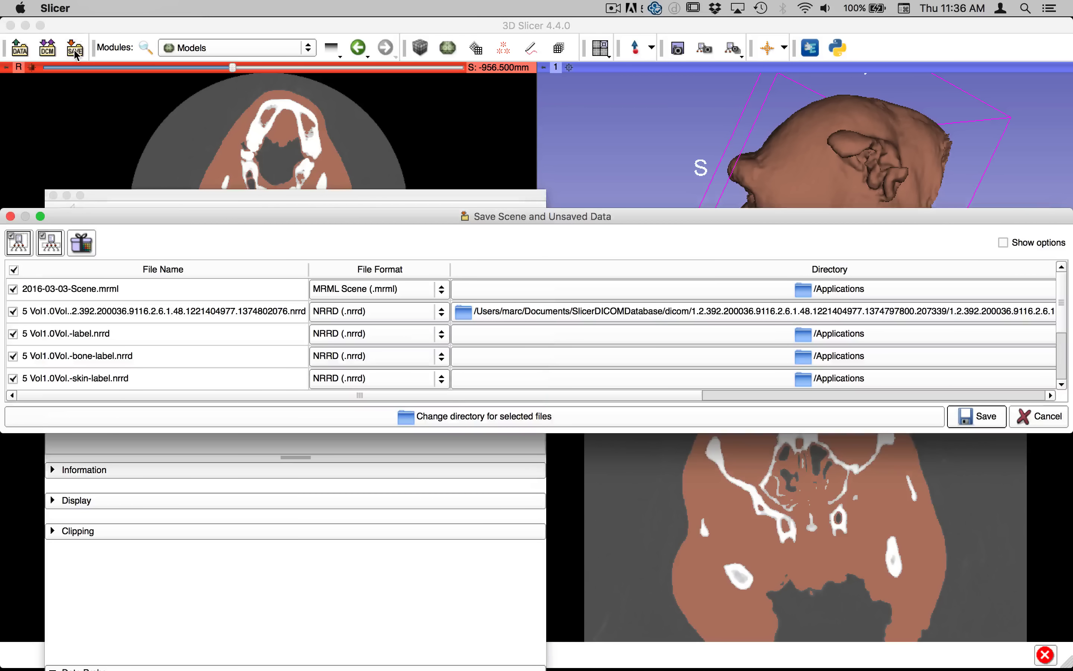
drag(514, 220, 512, 110)
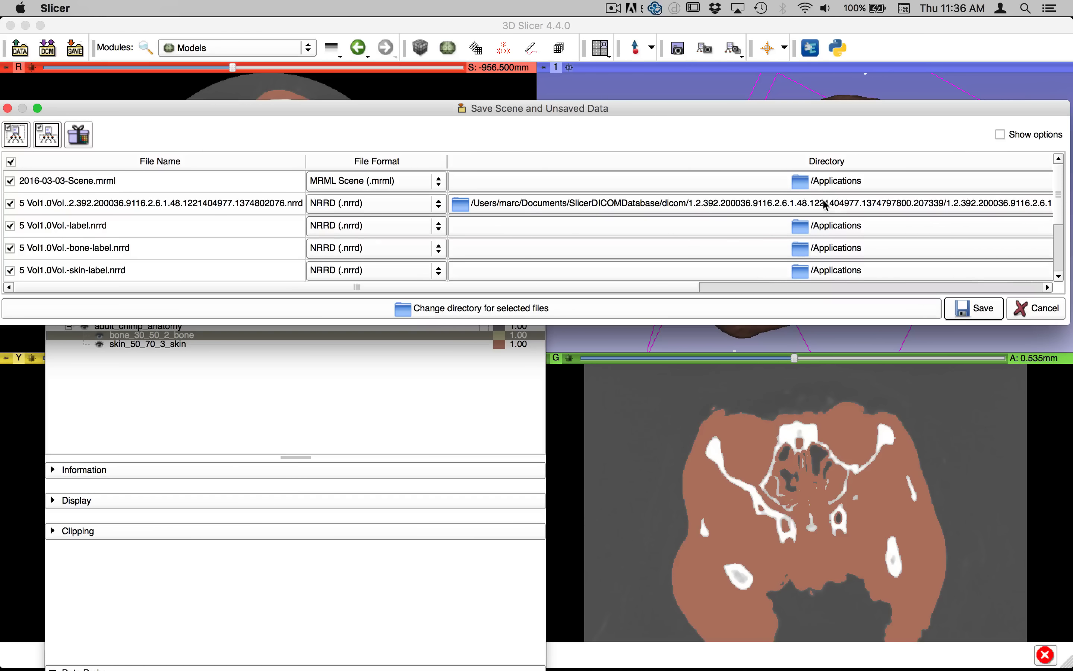
scroll(824, 206, down, 2)
scroll(824, 206, up, 2)
Create a Desktop folder named adult_PT_demonstration and make it the save directory for all selected files
click(434, 314)
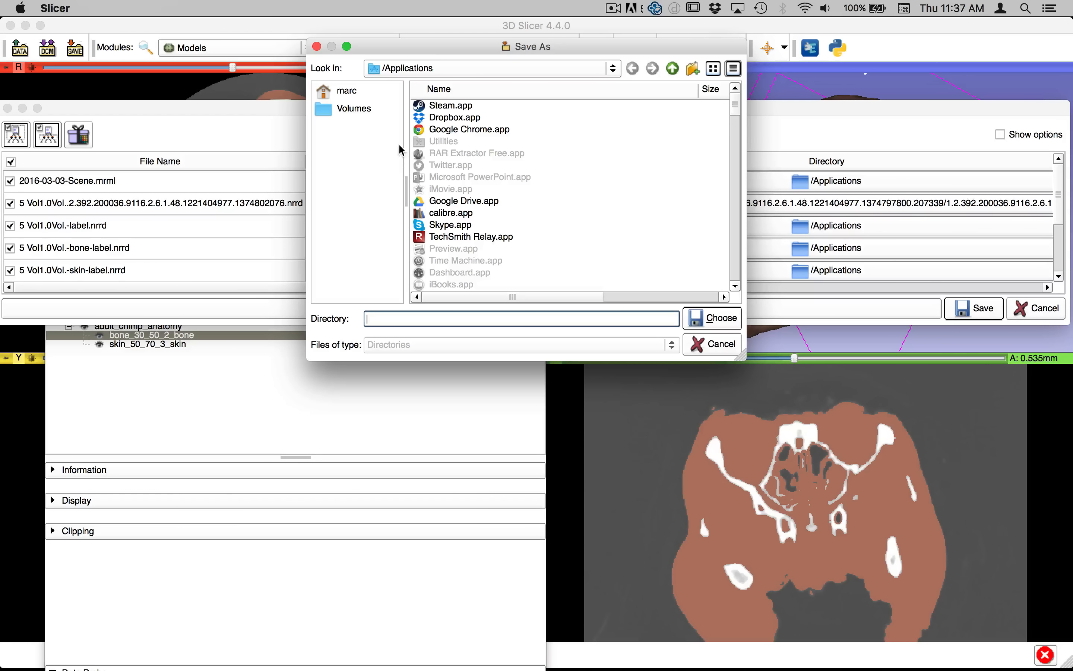
click(360, 93)
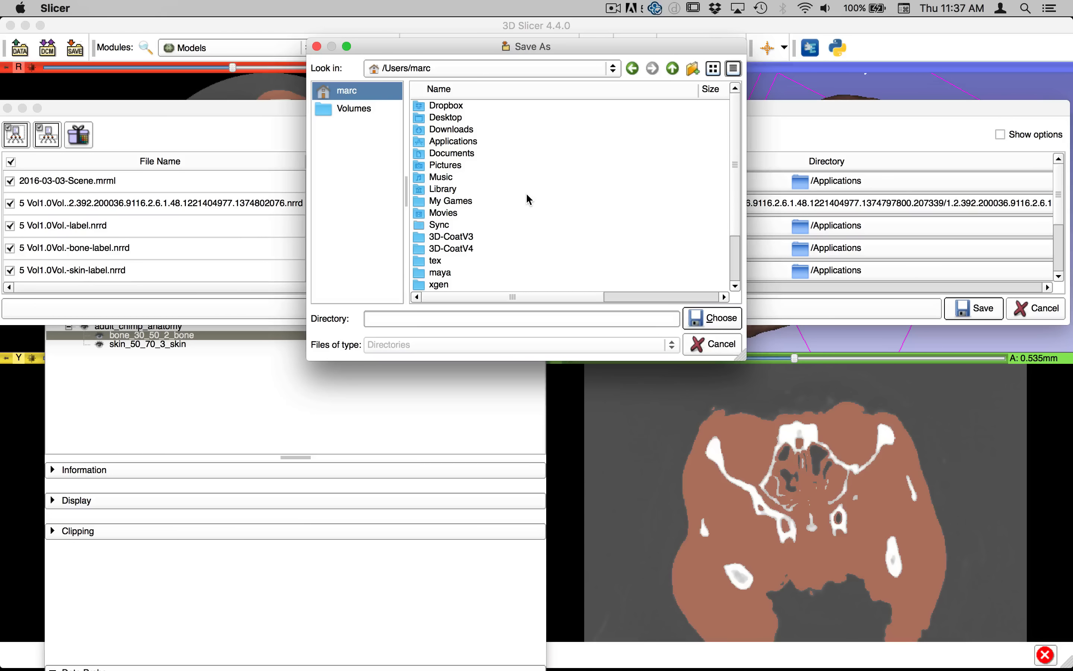
double_click(449, 117)
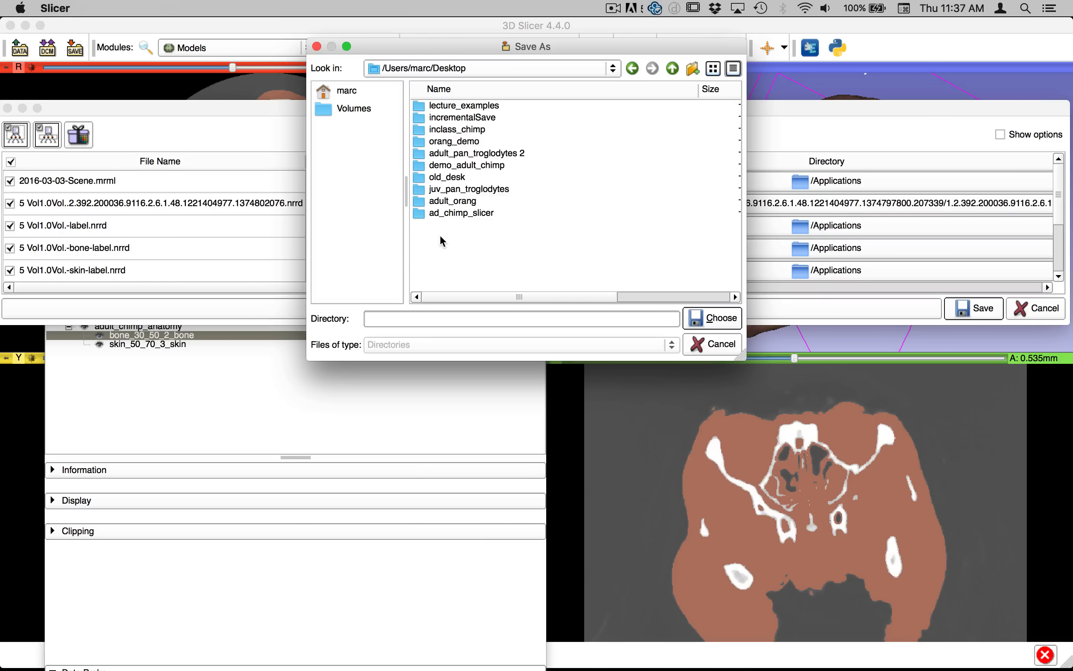
right_click(490, 249)
click(540, 272)
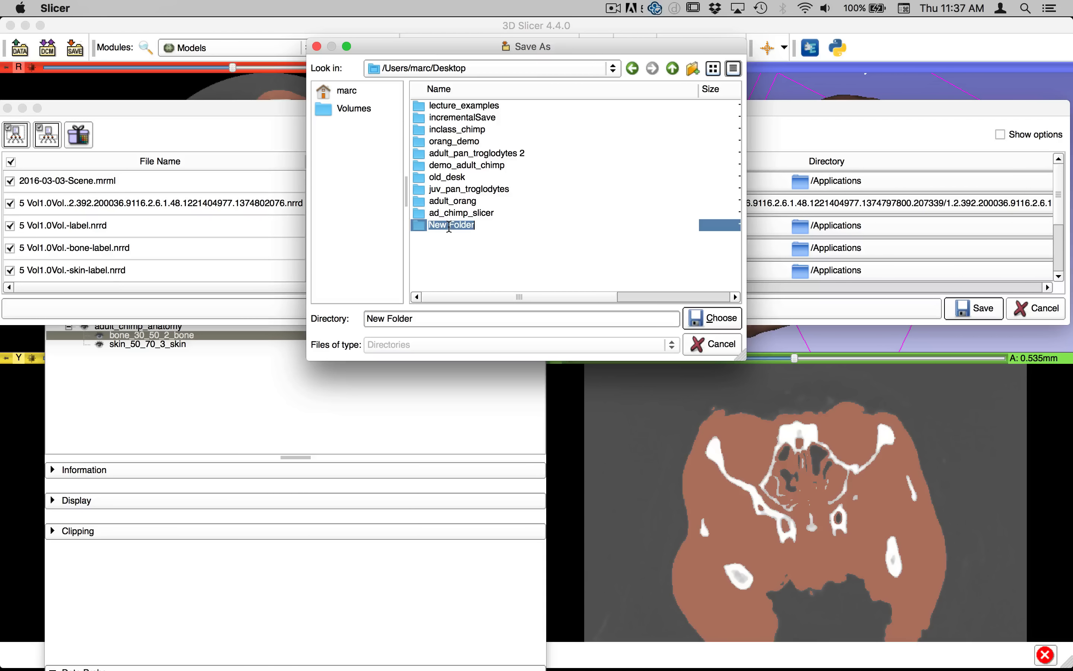
text(adult_PT_demonstration)
click(718, 318)
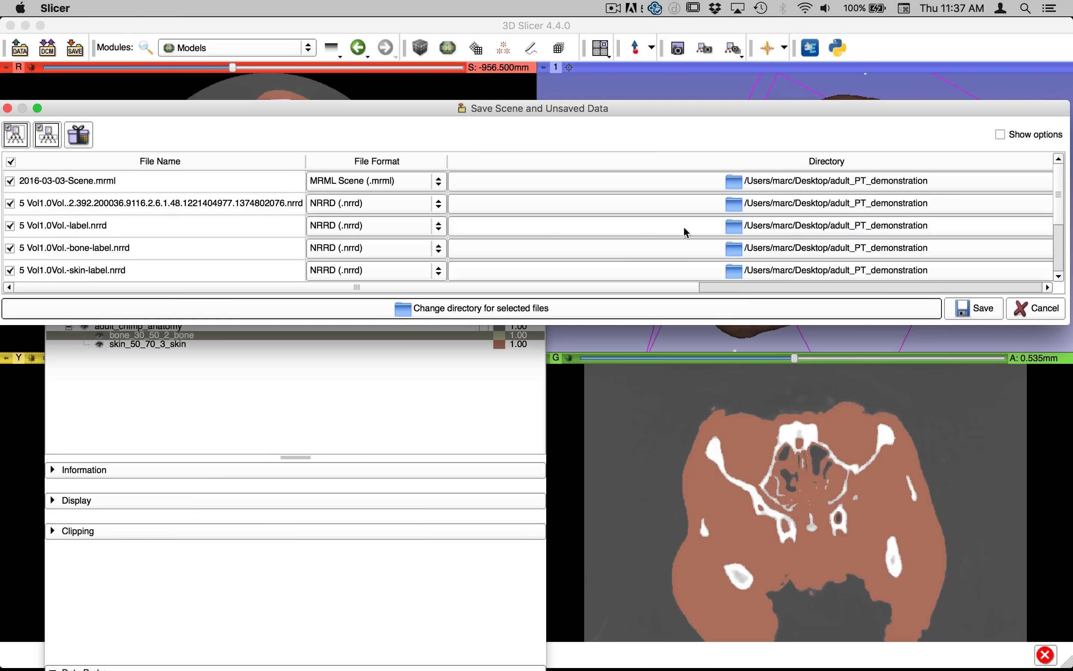
Rename the scene file to adult_PT.mrml in the save dialog
drag(389, 103, 482, 98)
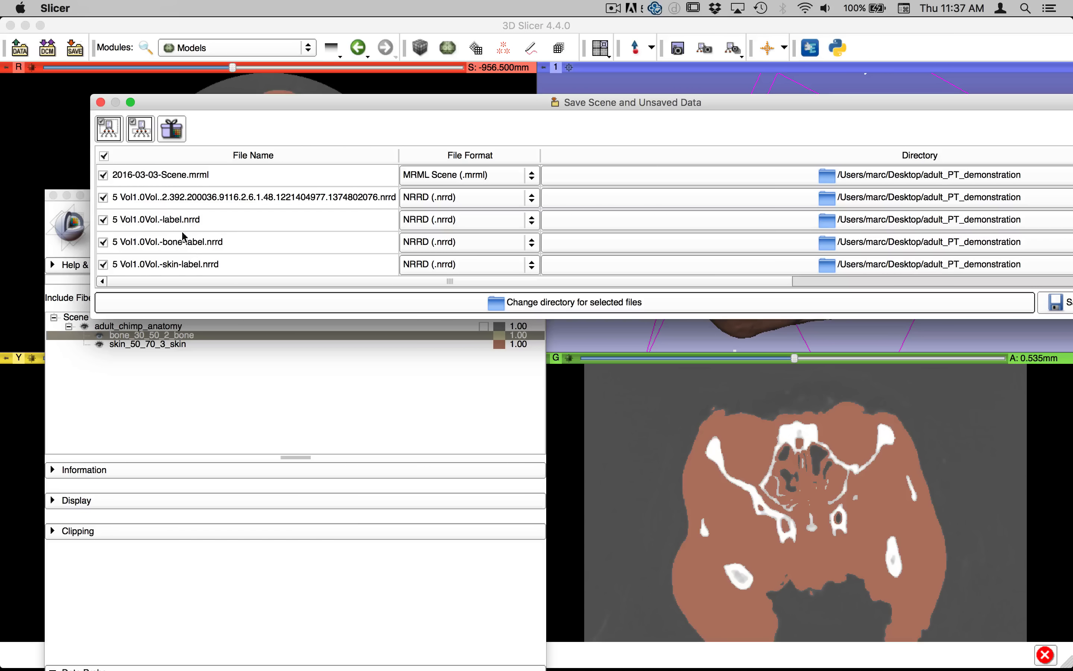
double_click(205, 176)
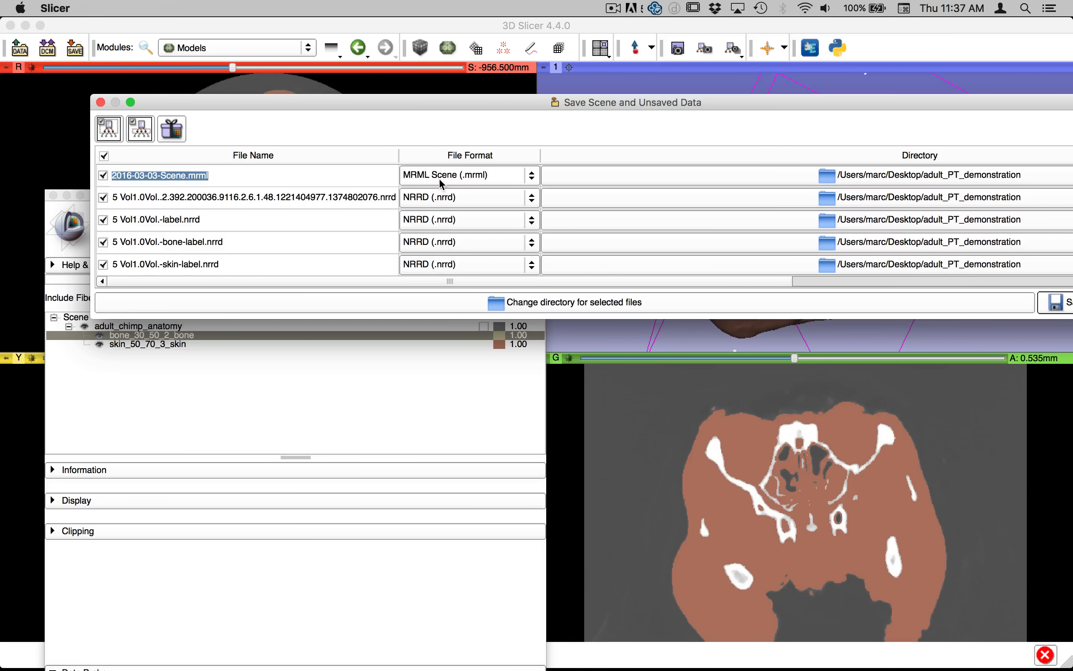
click(186, 175)
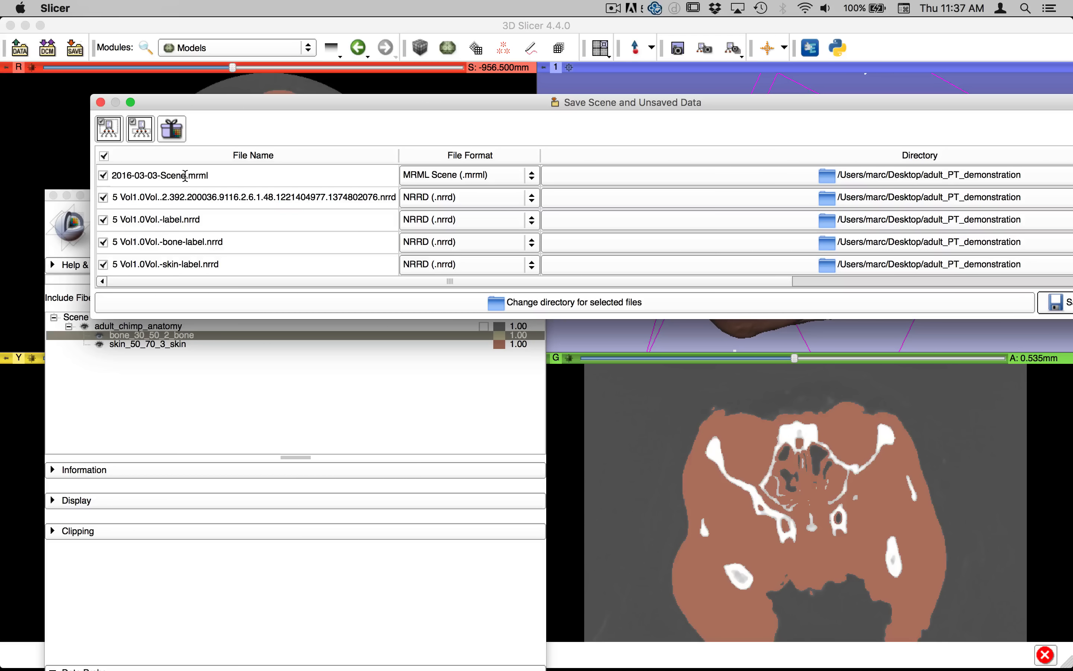
drag(186, 175, 115, 177)
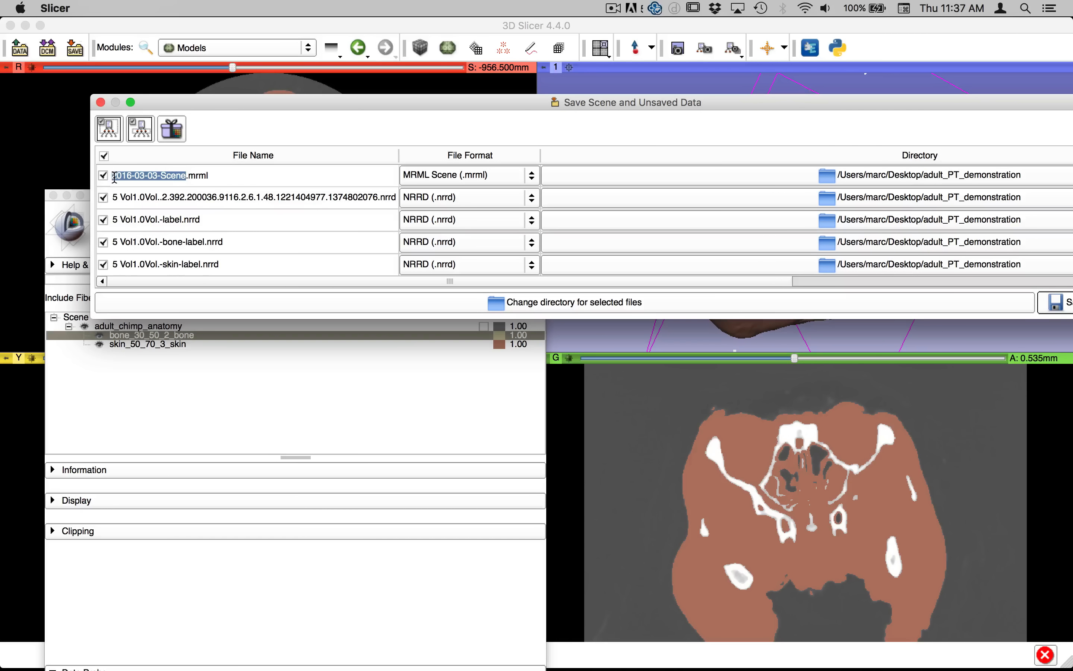
text(adult_)
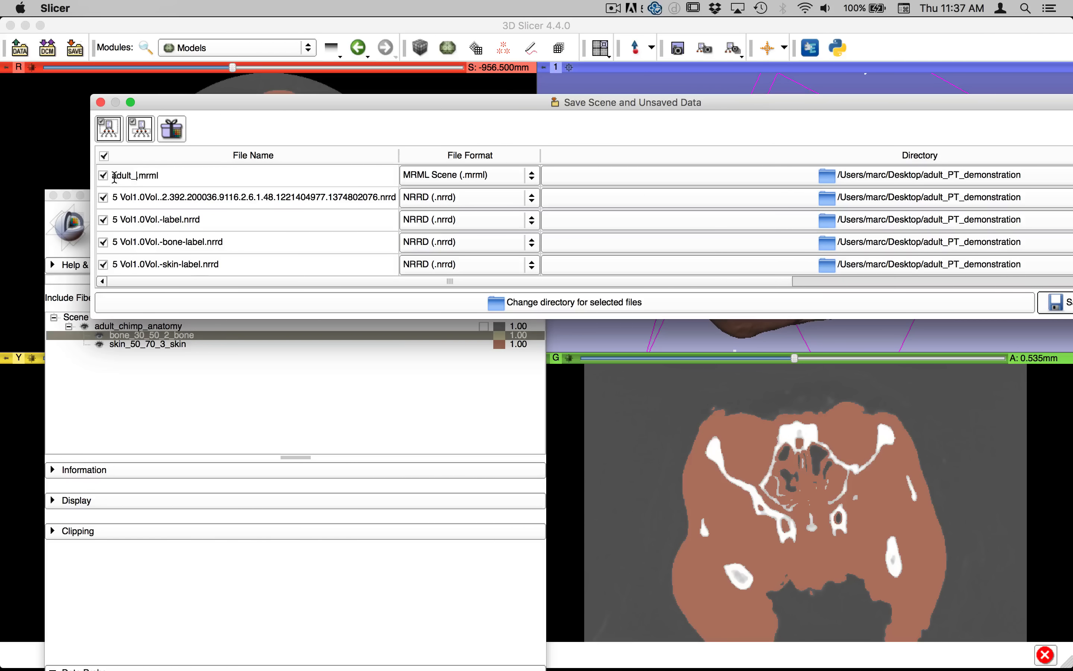
text(PT)
Set the file format of the bone_30_50_2_bone and skin_50_70_3_skin models to STL (.stl)
scroll(255, 240, down, 2)
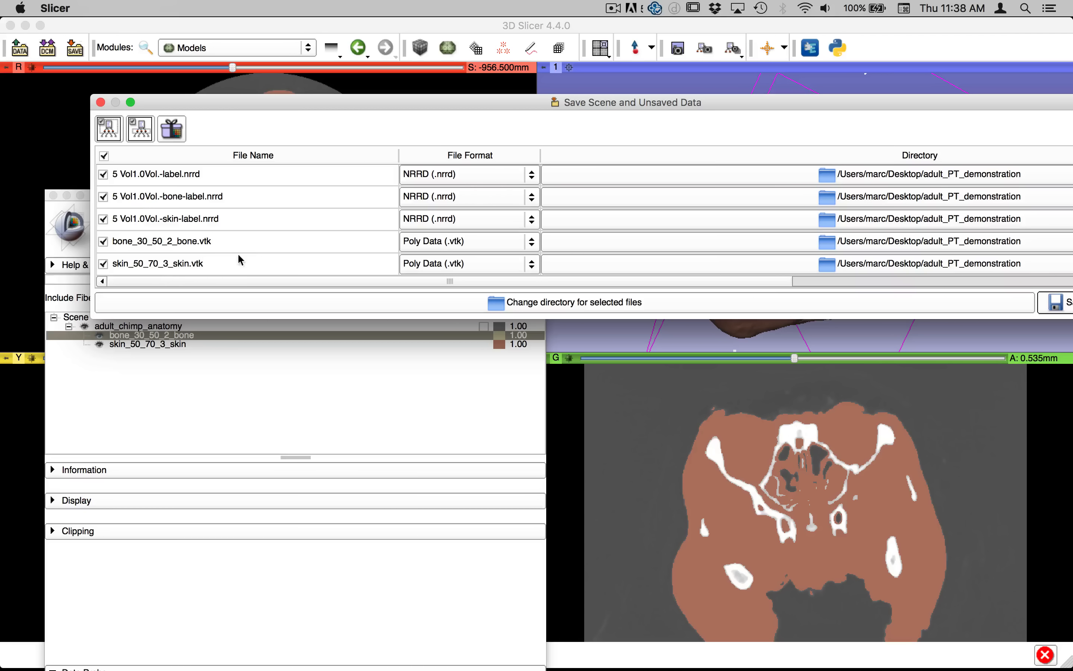
click(470, 238)
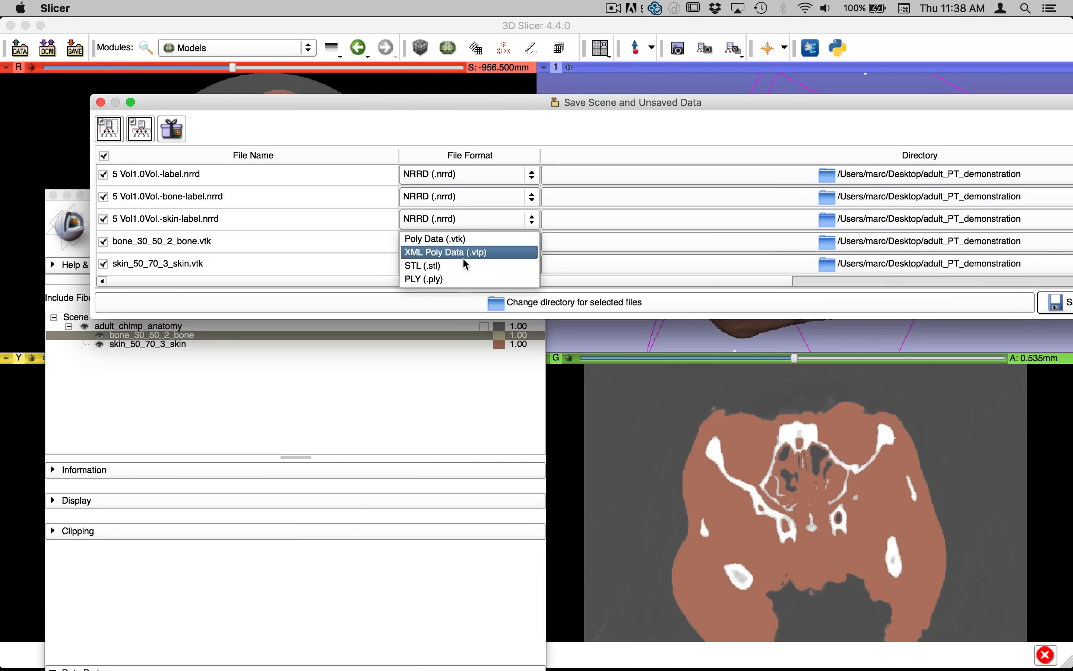
click(464, 263)
click(464, 263)
click(464, 283)
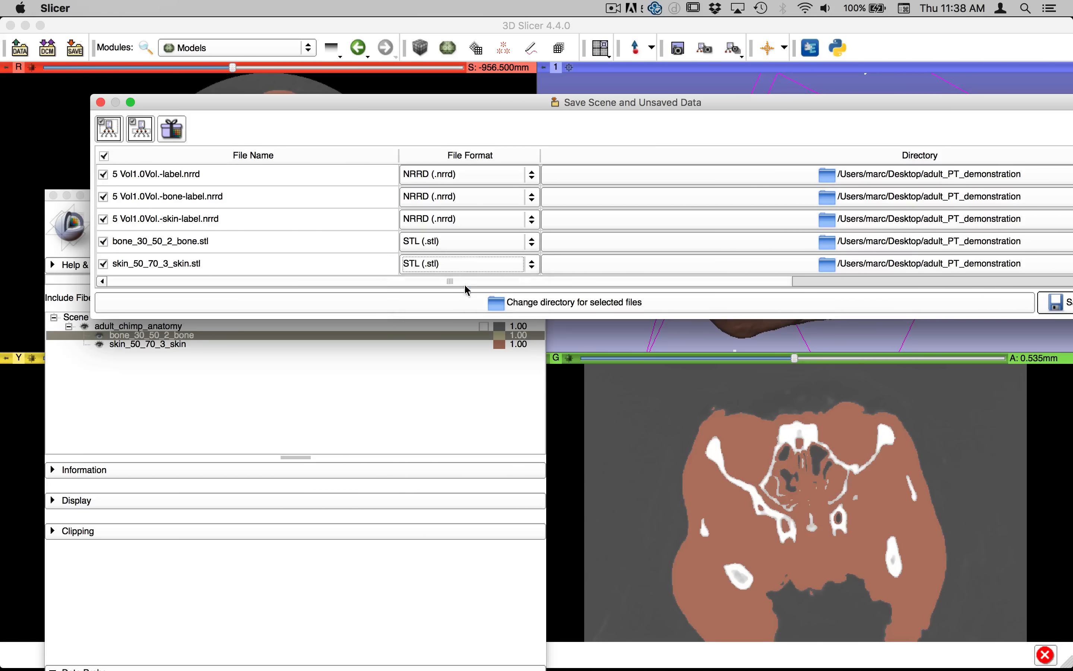
Save the scene, label volumes and both models into the adult_PT_demonstration folder
drag(733, 102, 655, 75)
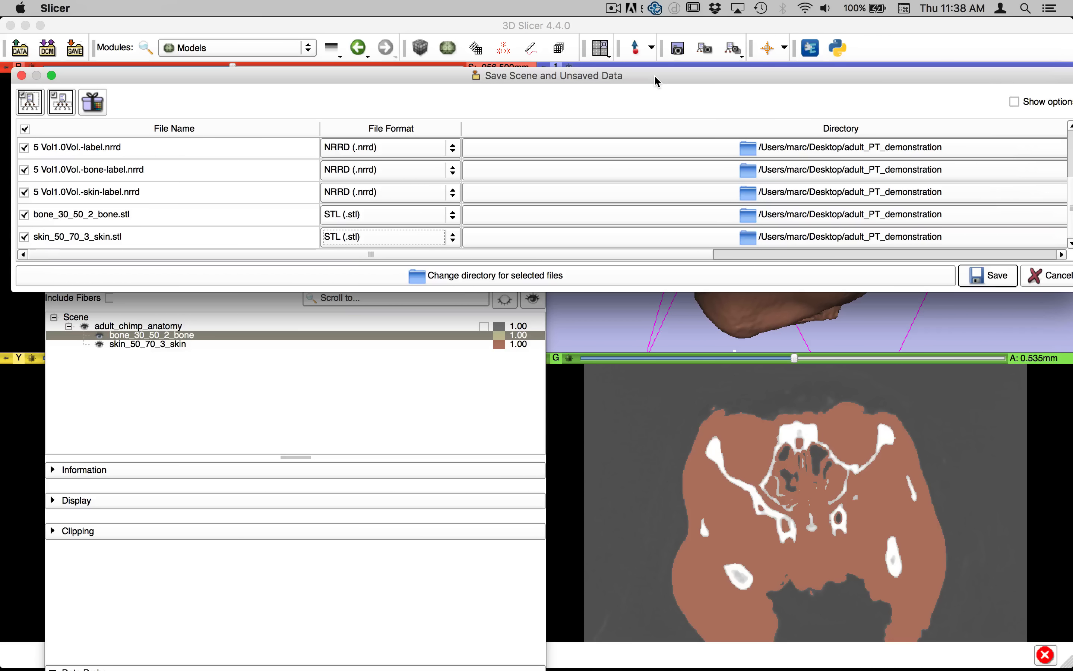
click(991, 273)
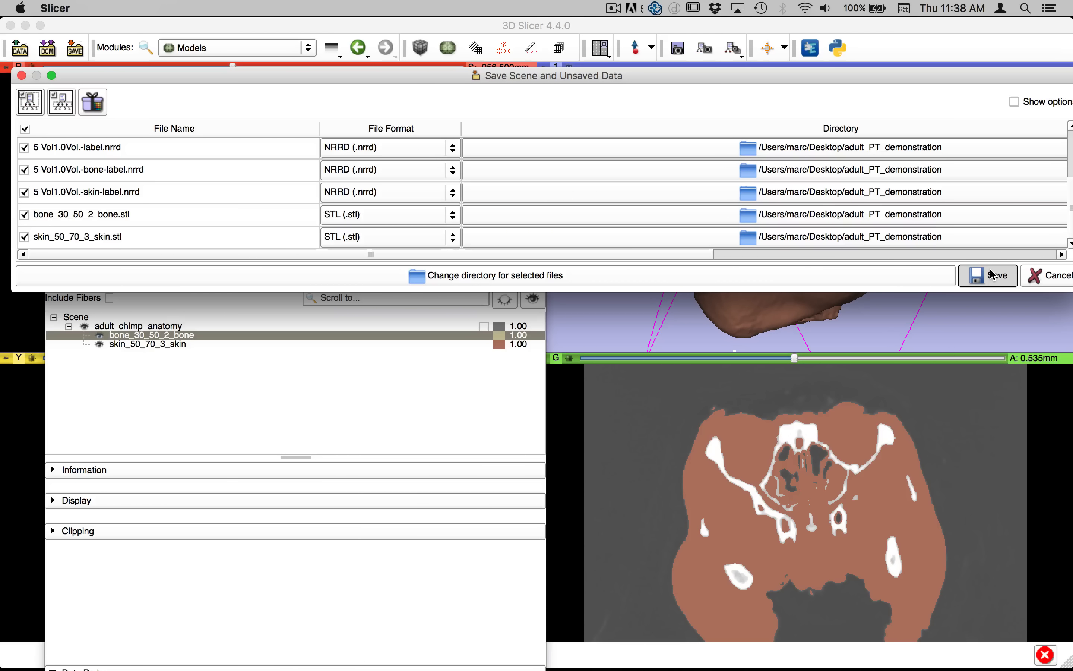
click(992, 275)
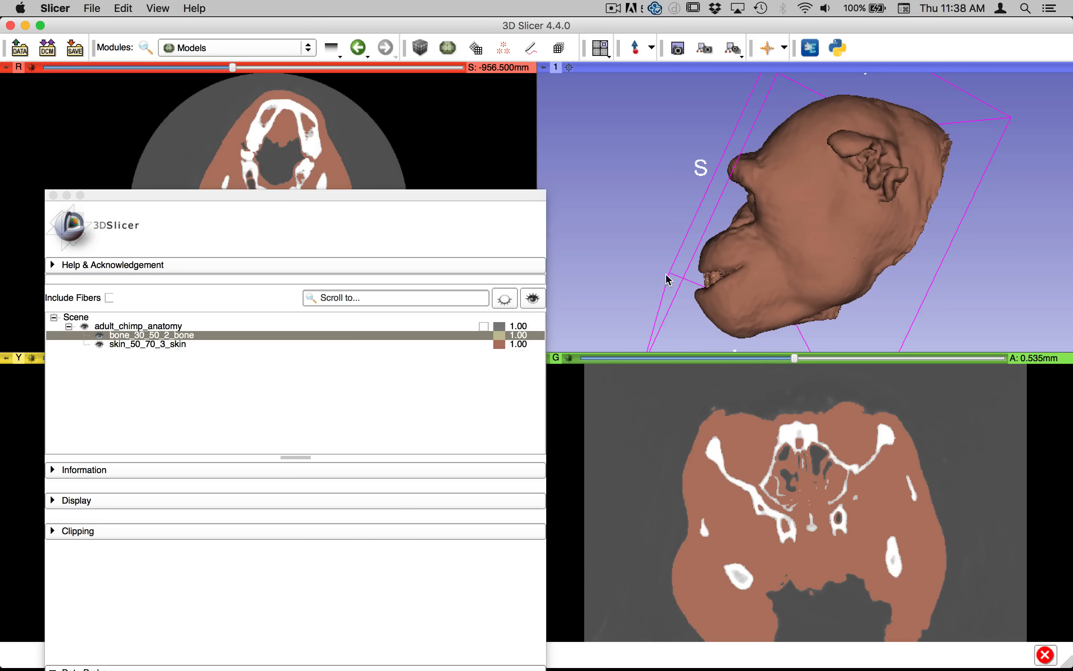
Switch to Finder and open the adult_PT_demonstration folder on the Desktop
key(super+Tab)
super+click(434, 354)
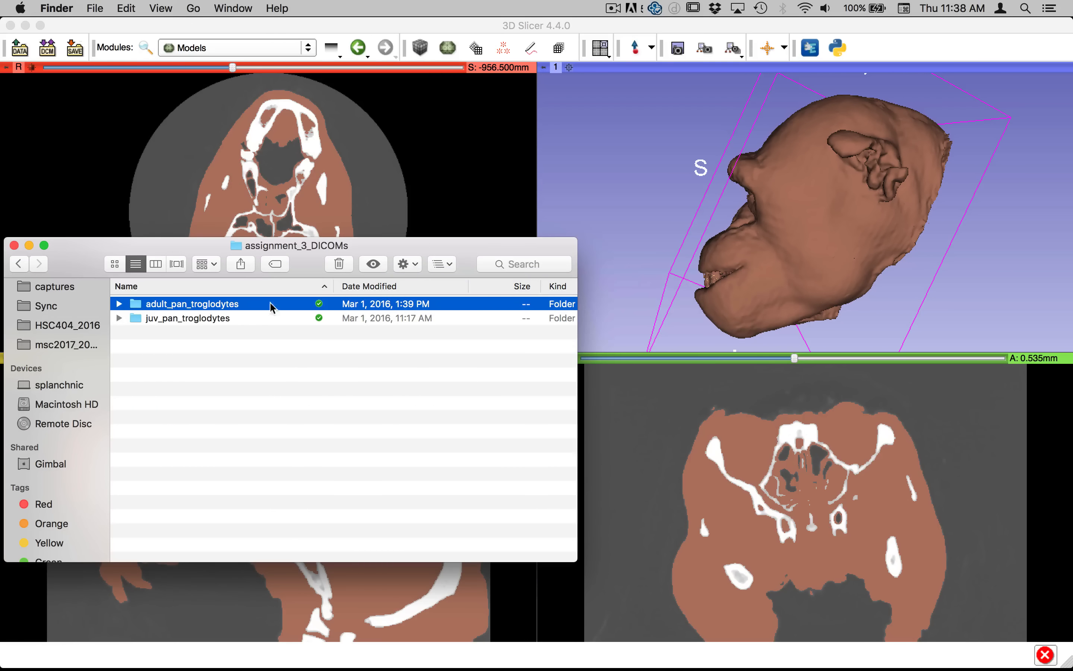
drag(373, 239, 590, 140)
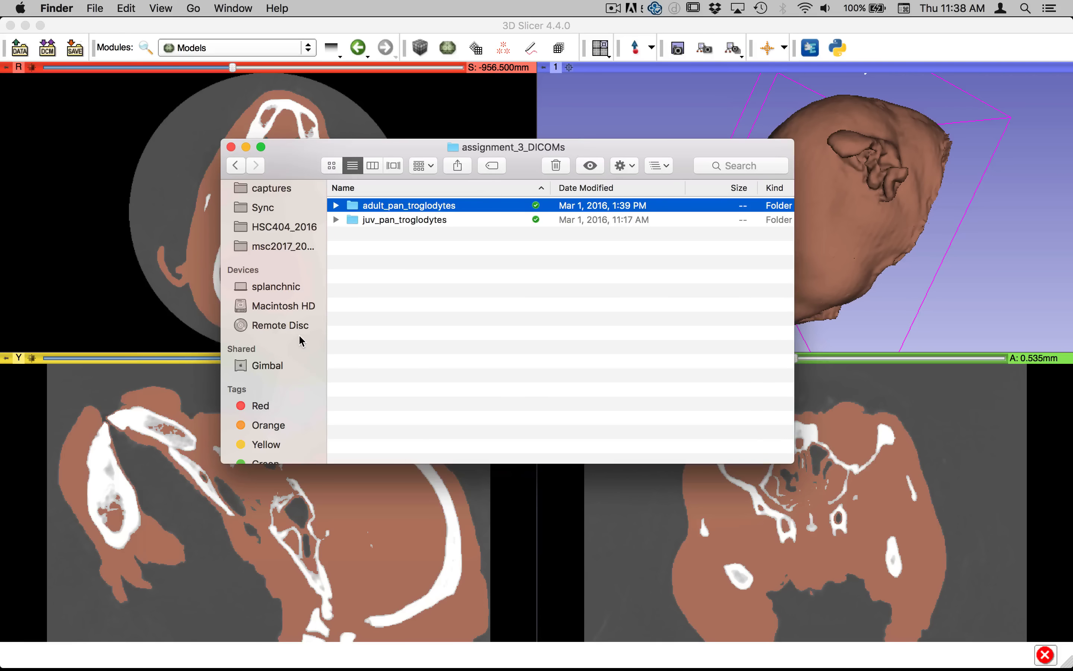
scroll(300, 339, down, 3)
scroll(297, 342, up, 8)
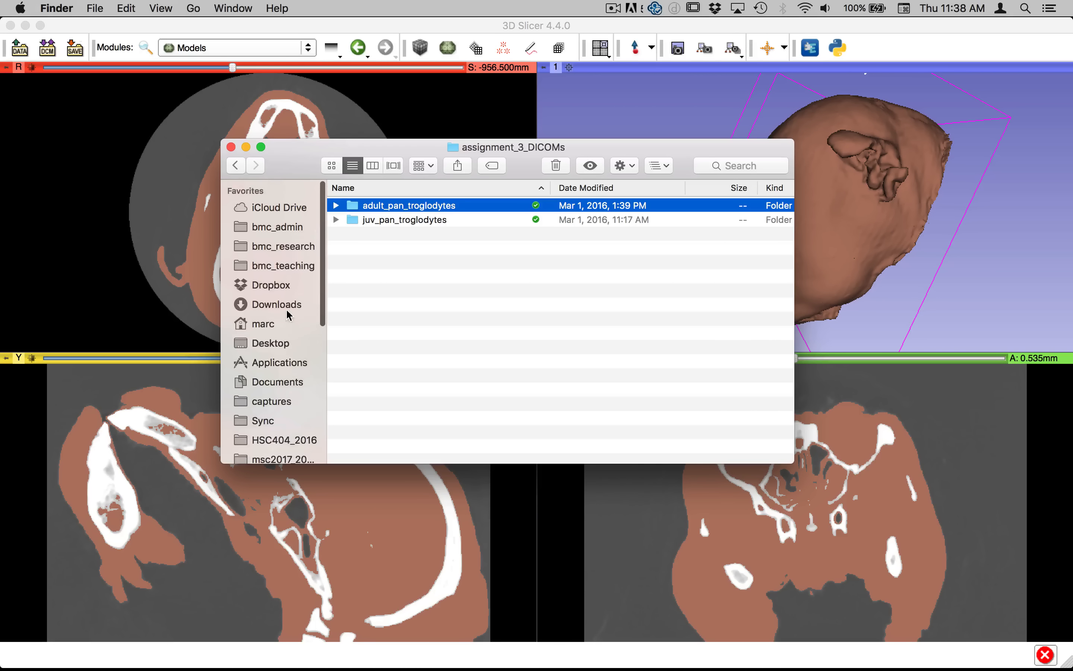
click(271, 343)
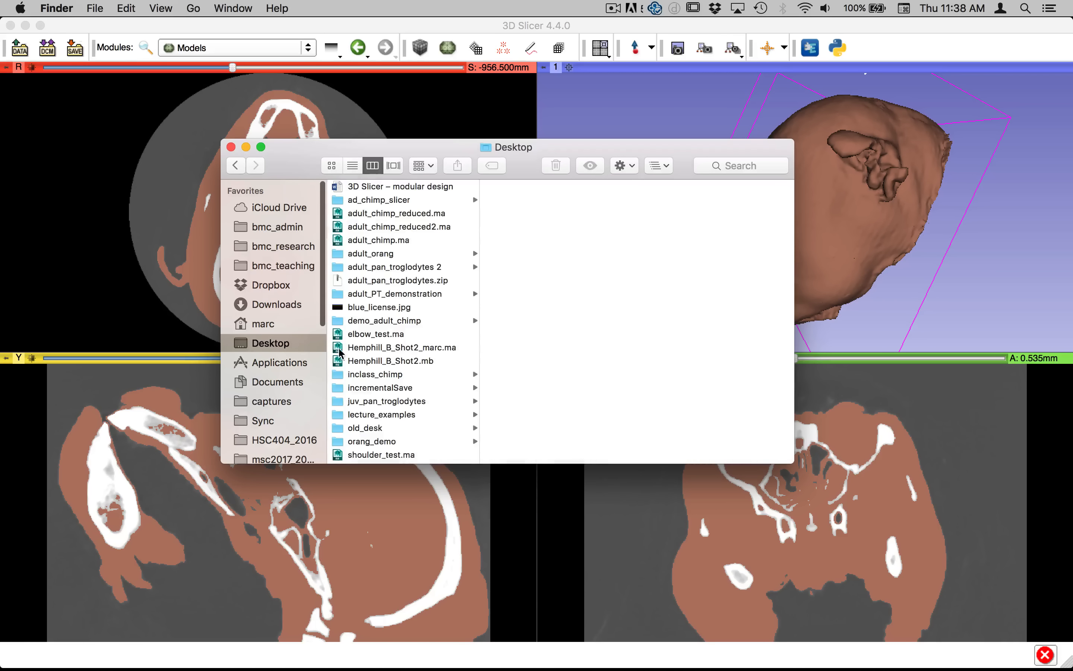
click(384, 296)
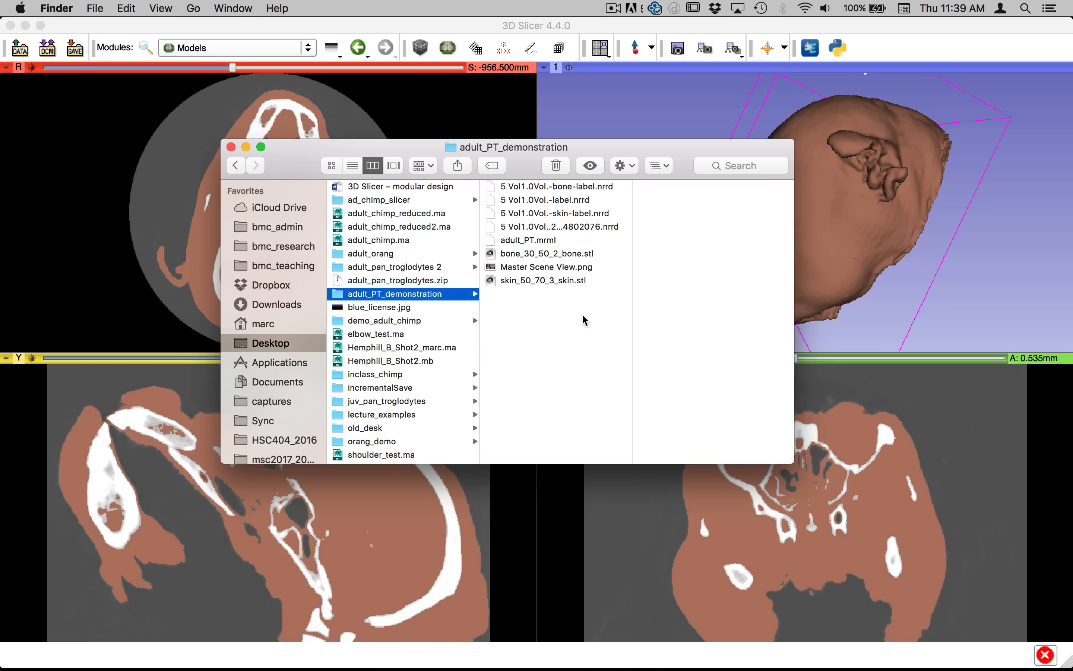
Preview the saved skin and bone STL files and the adult_PT.mrml scene file
click(577, 284)
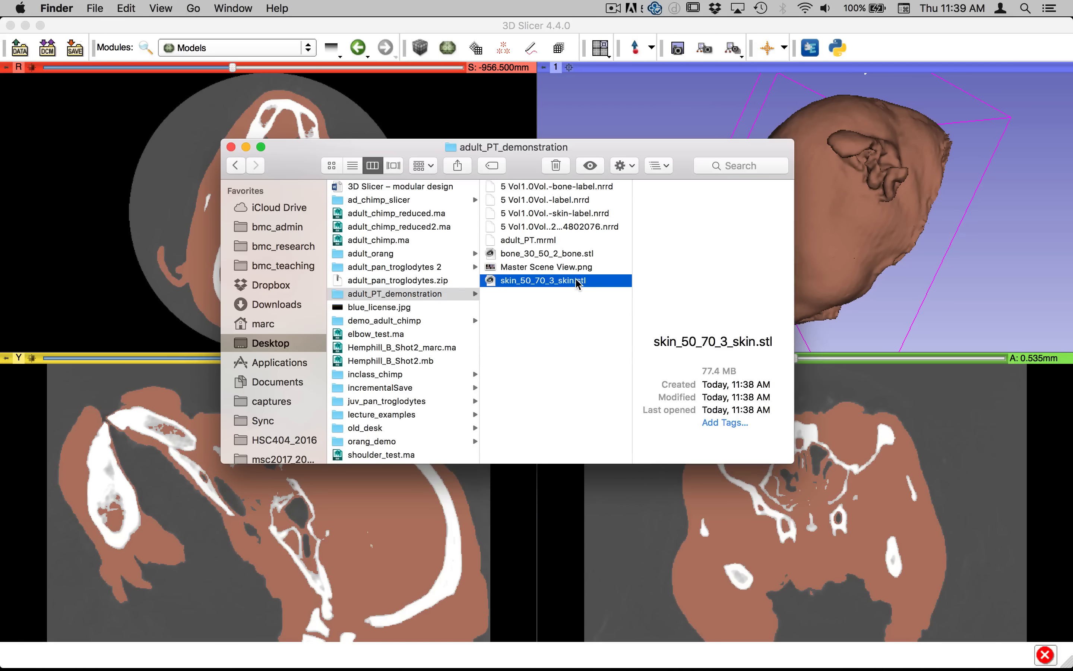
click(569, 255)
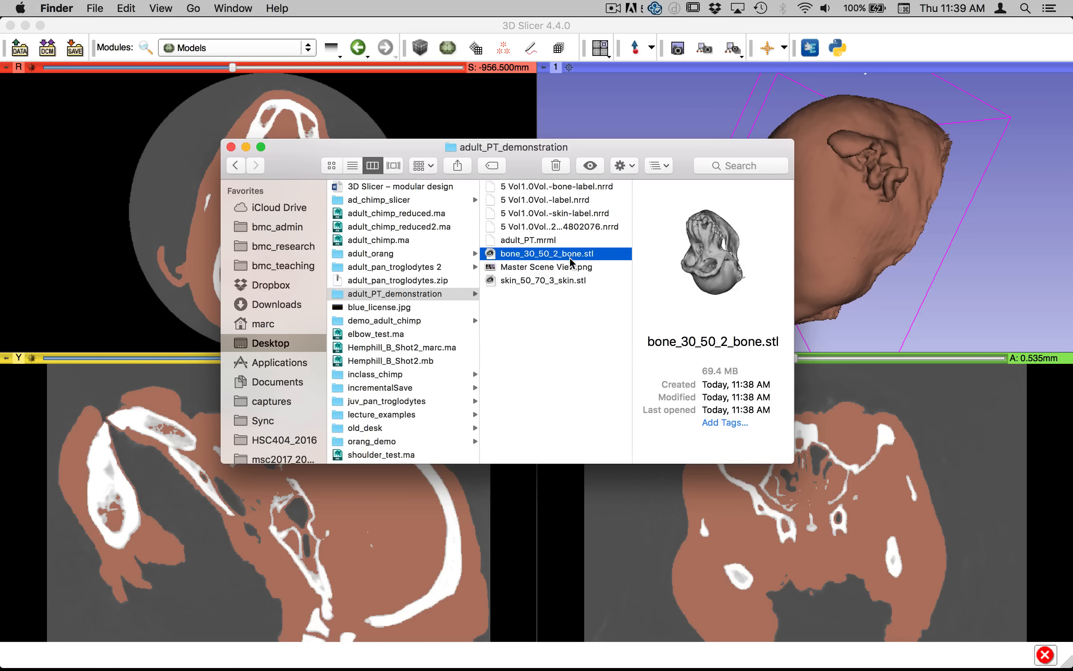
click(528, 241)
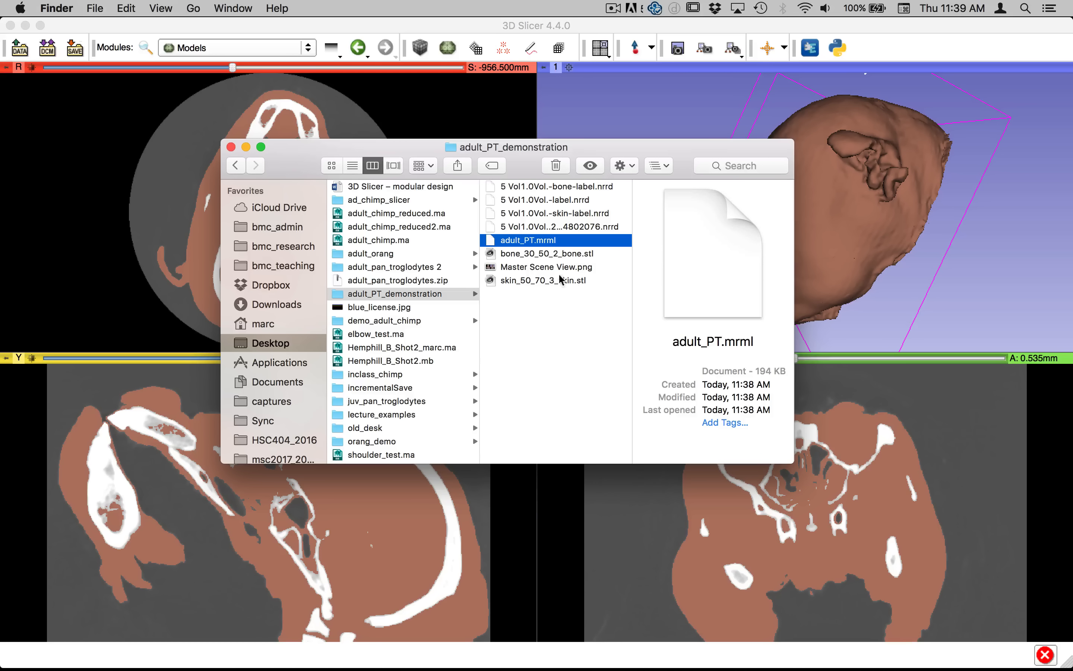
Return to 3D Slicer, quit it and relaunch it with an empty scene
drag(406, 161, 511, 386)
click(562, 260)
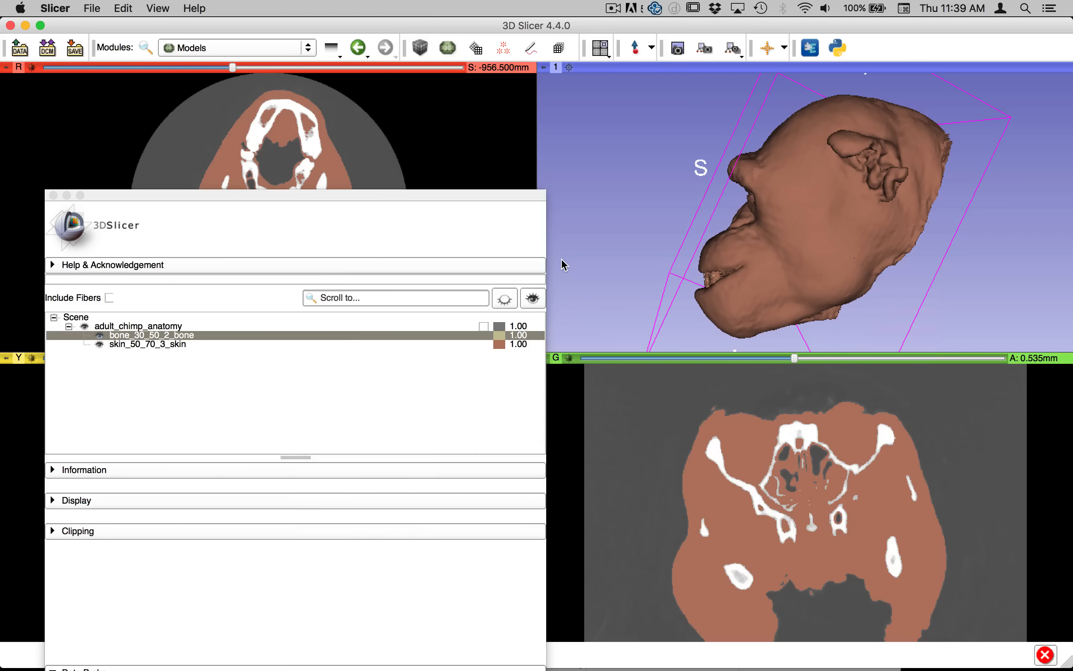
key(super+q)
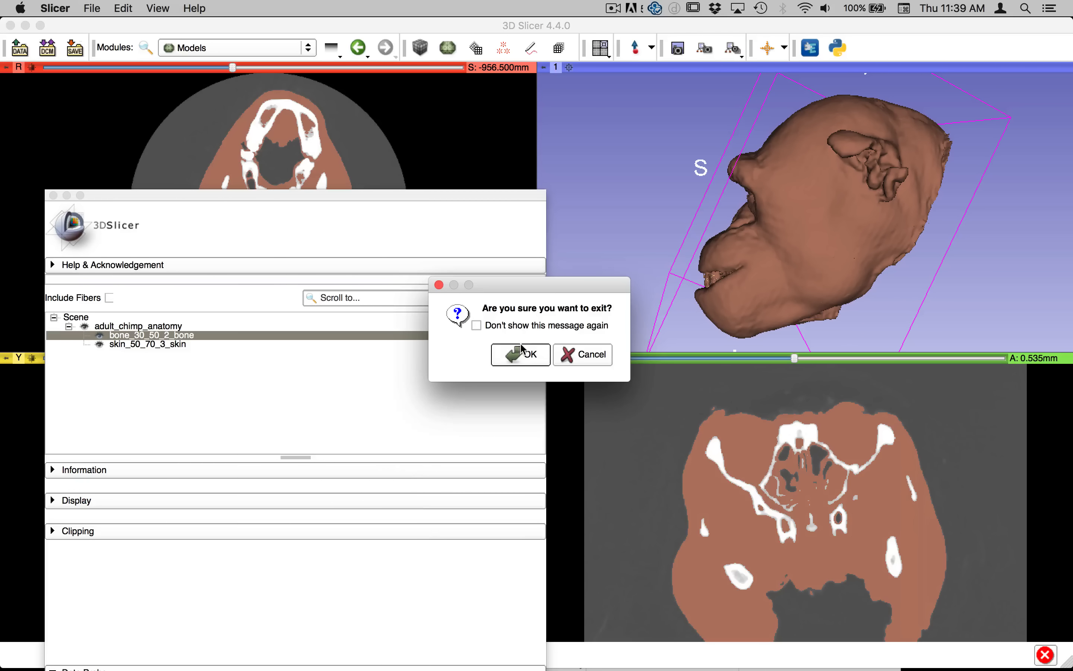
click(526, 356)
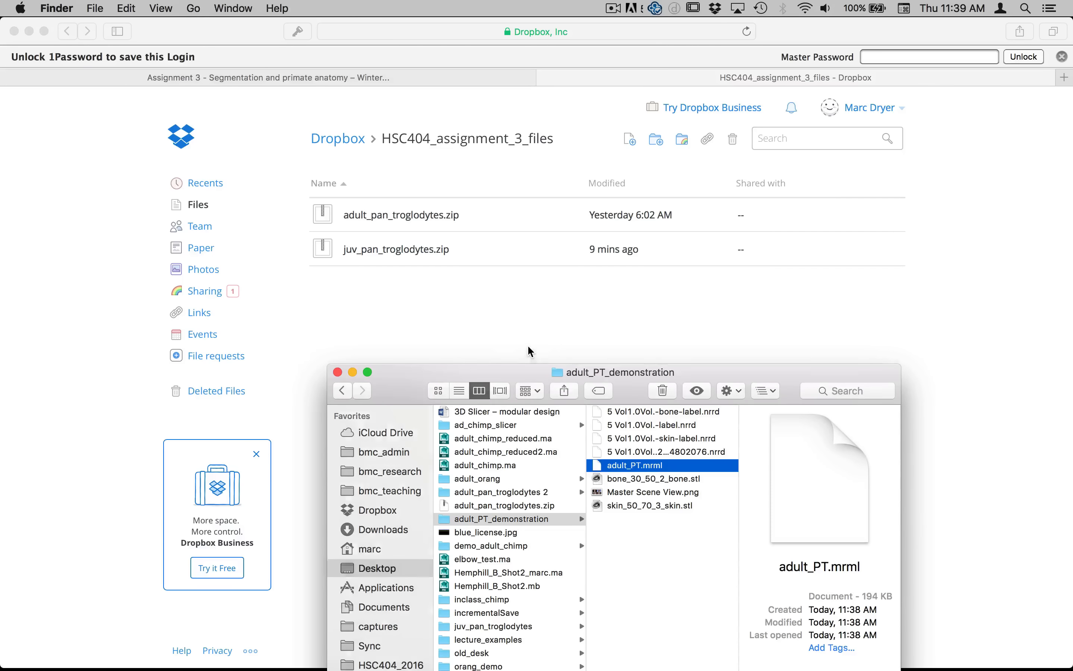
mouse_move(688, 666)
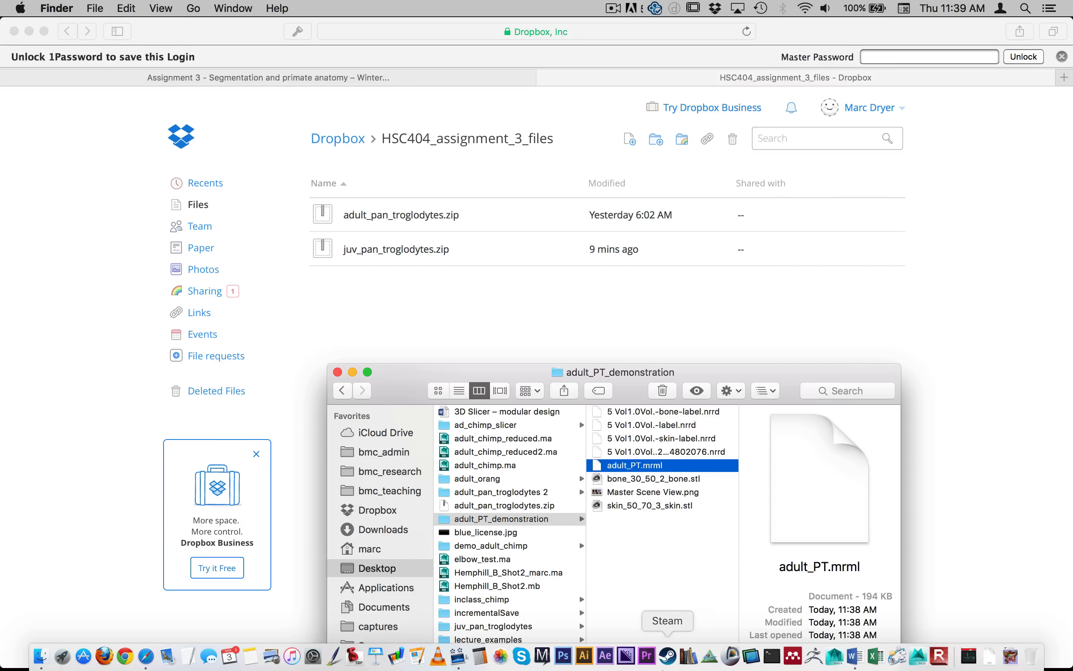
click(731, 661)
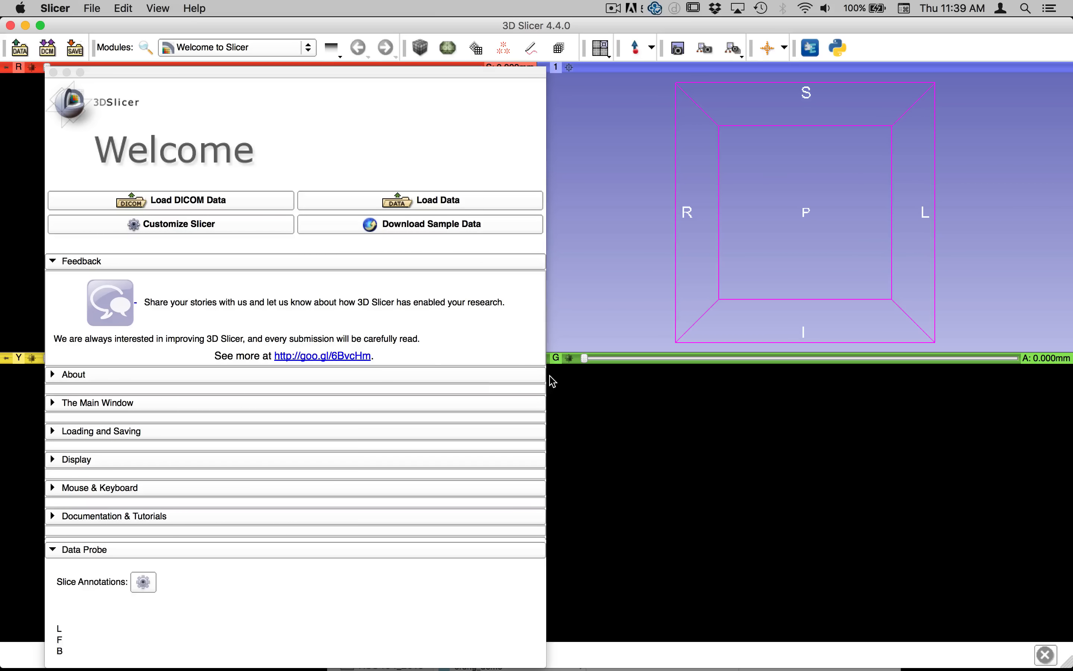
Load the saved scene file adult_PT.mrml from the adult_PT_demonstration folder into the empty scene
click(428, 200)
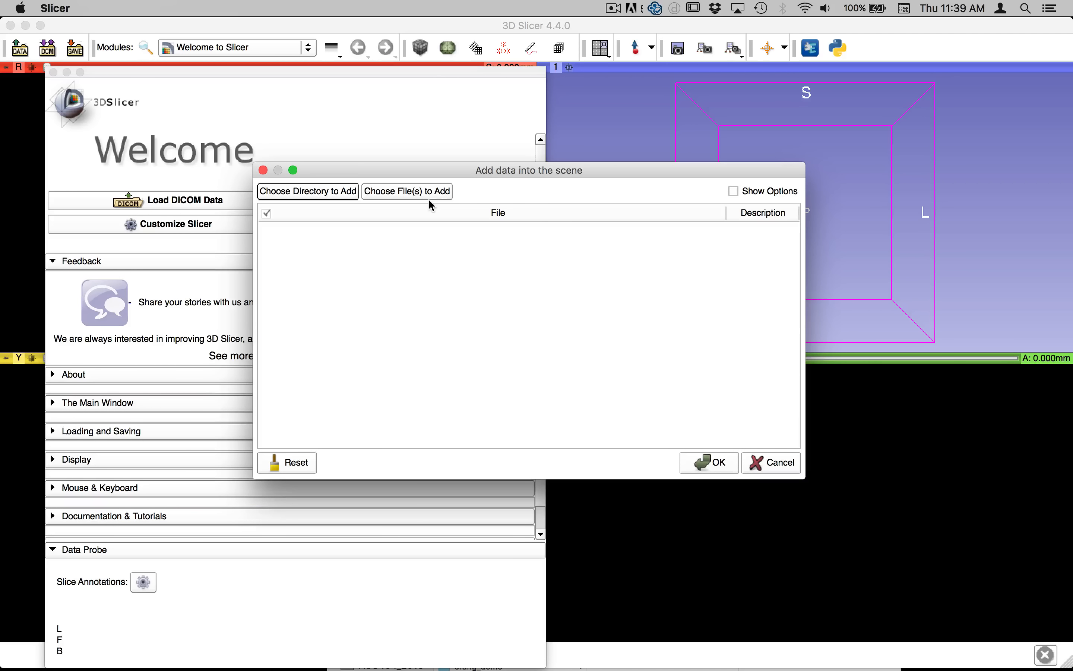
drag(513, 173, 729, 162)
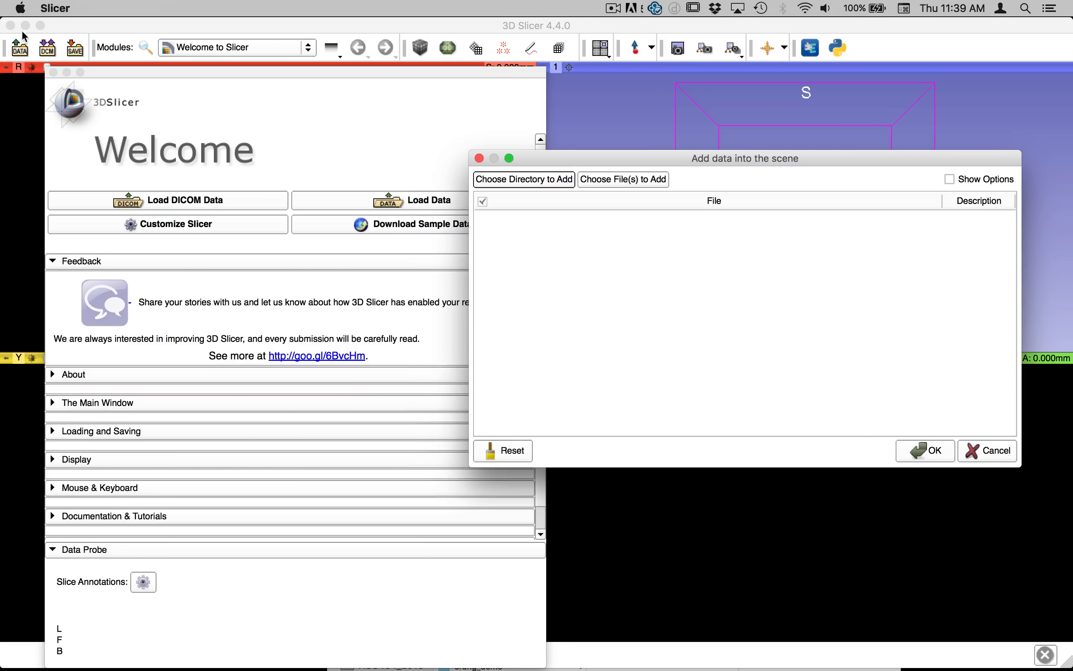
drag(637, 159, 417, 102)
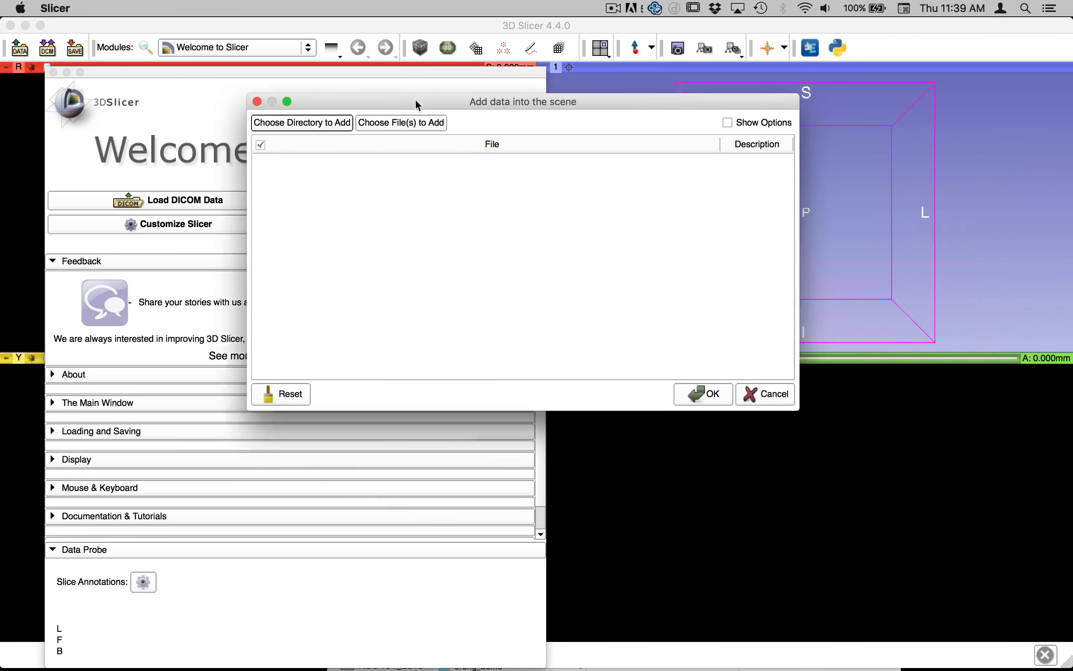
click(411, 123)
double_click(517, 228)
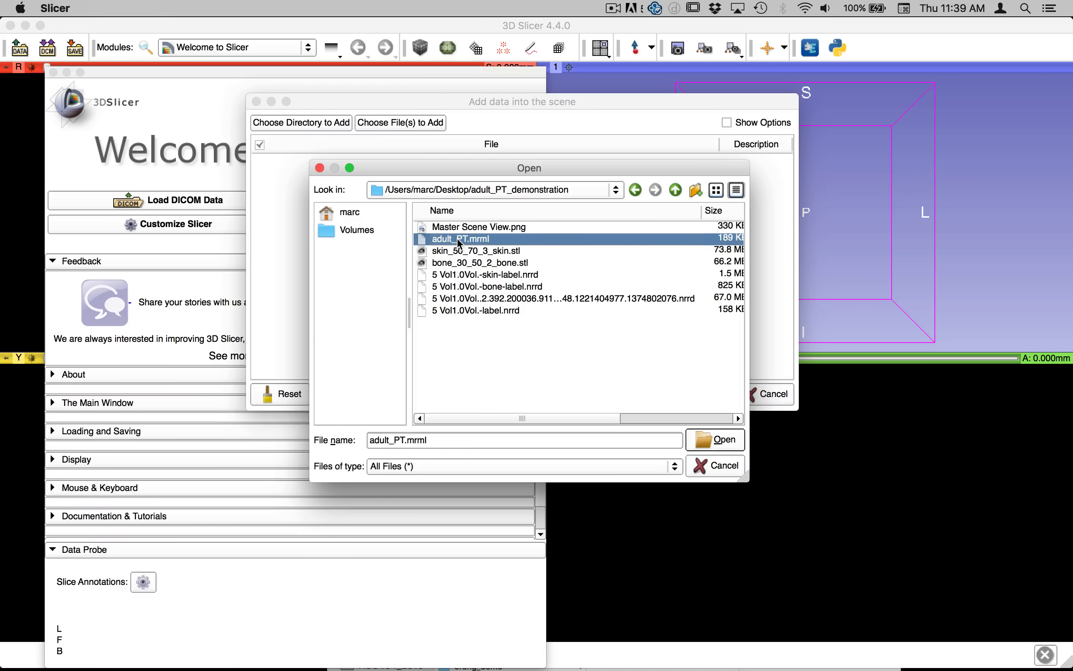
click(460, 240)
click(712, 440)
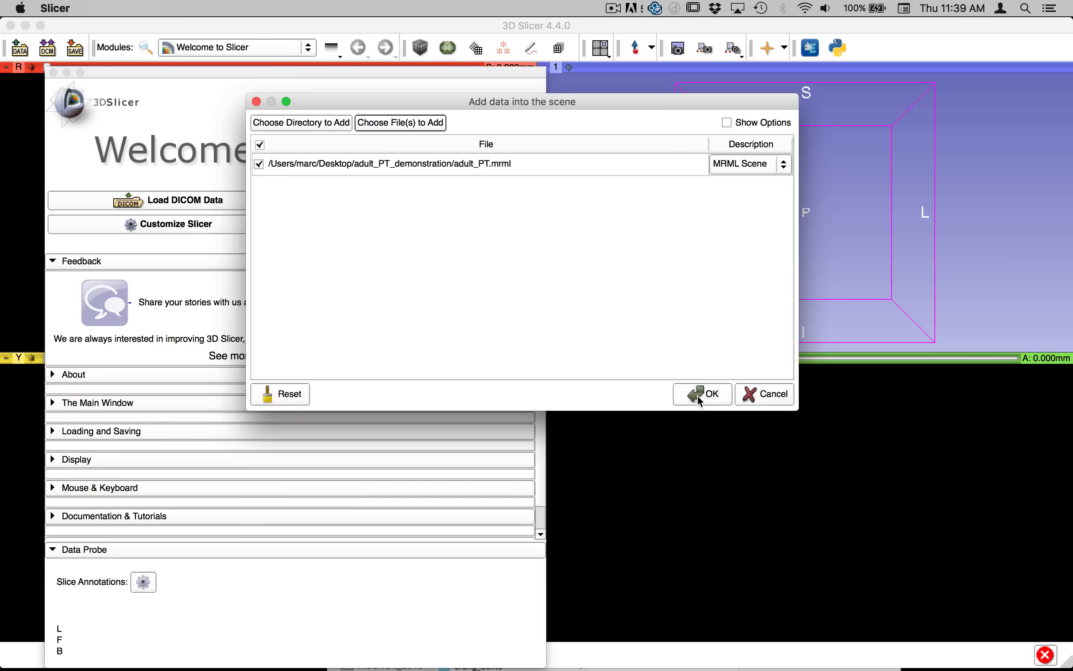
click(700, 395)
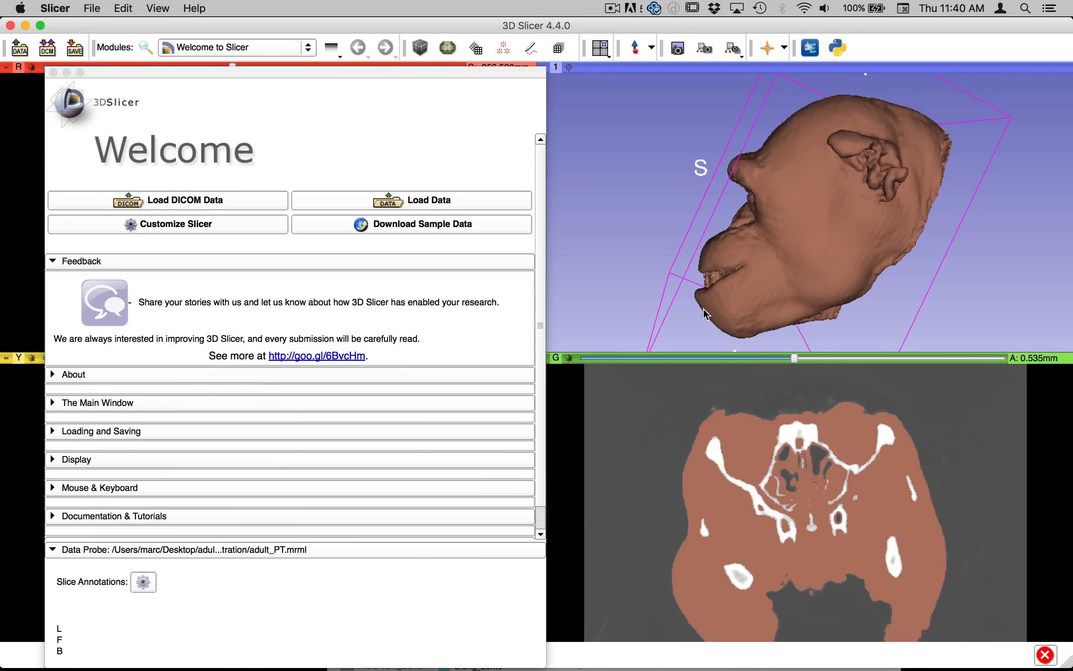
Examine the reloaded head from several angles and check the bone model's available options in the Models module
drag(709, 313, 782, 317)
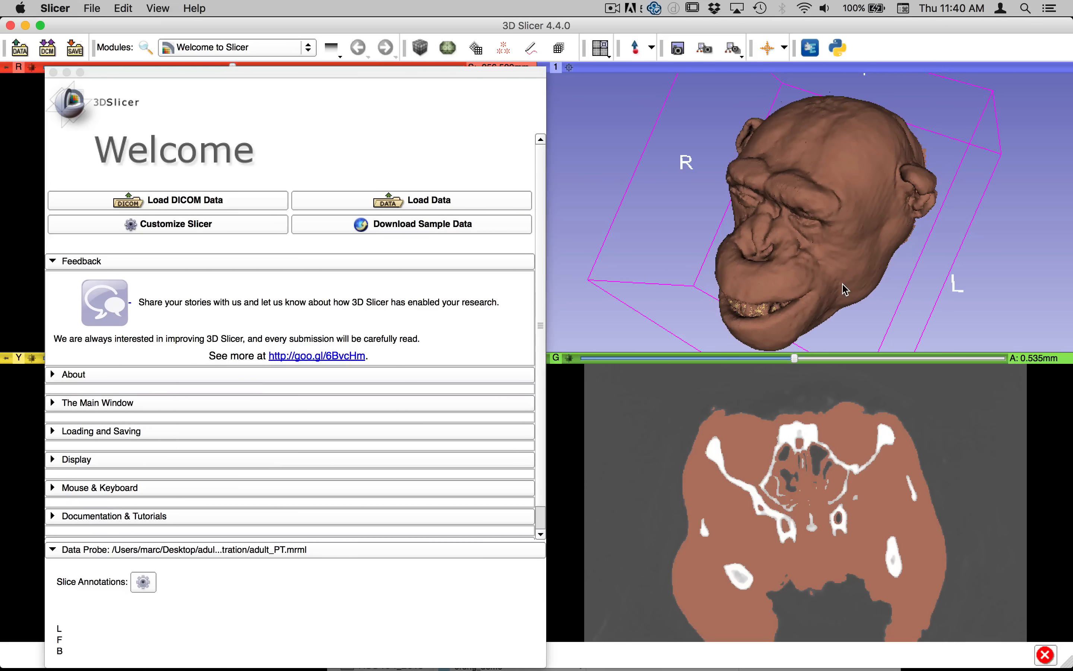
drag(843, 284, 786, 227)
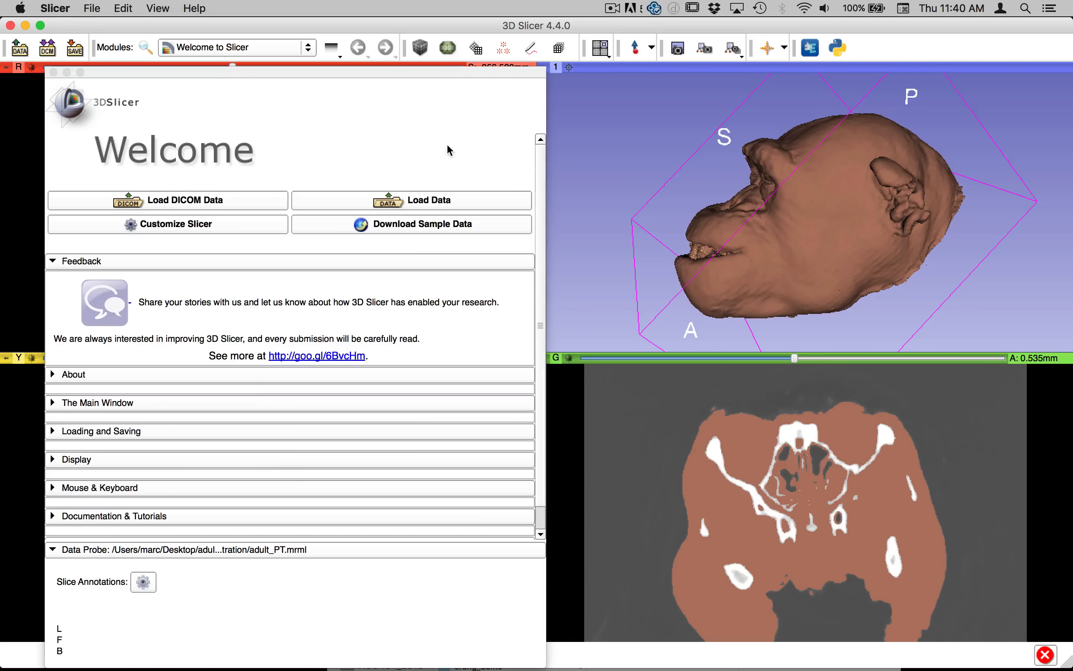
click(448, 48)
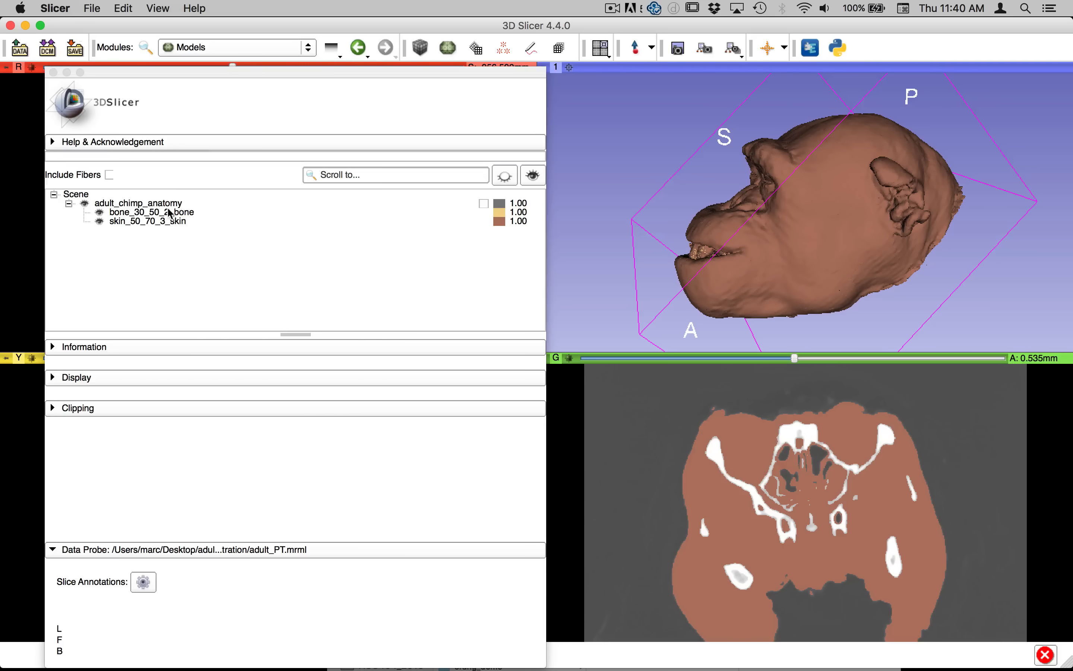
right_click(185, 214)
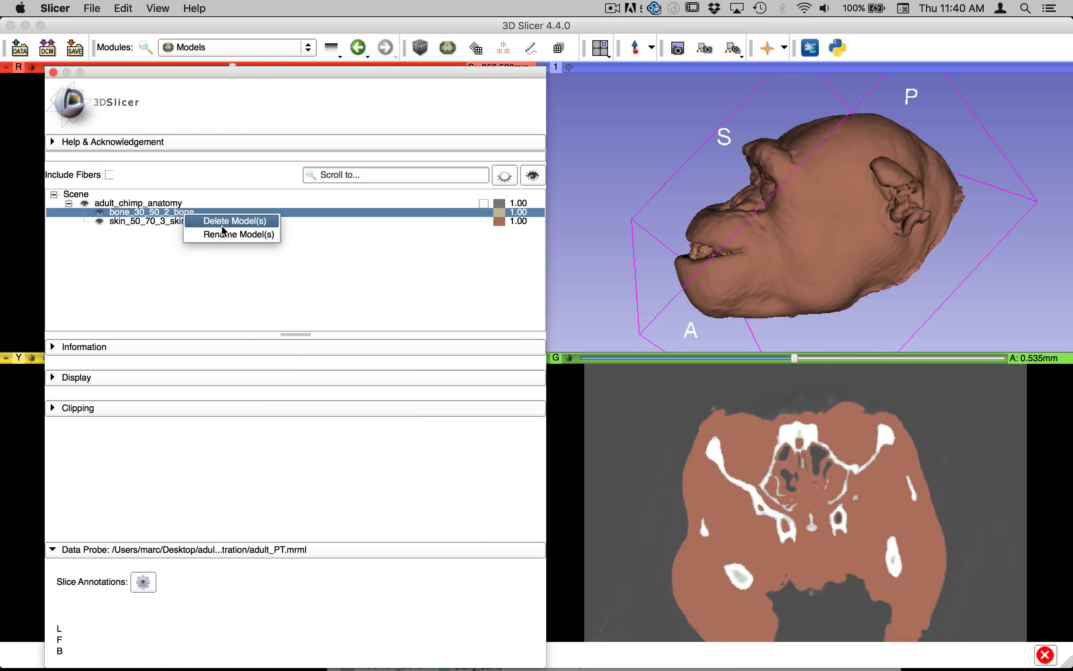
click(192, 249)
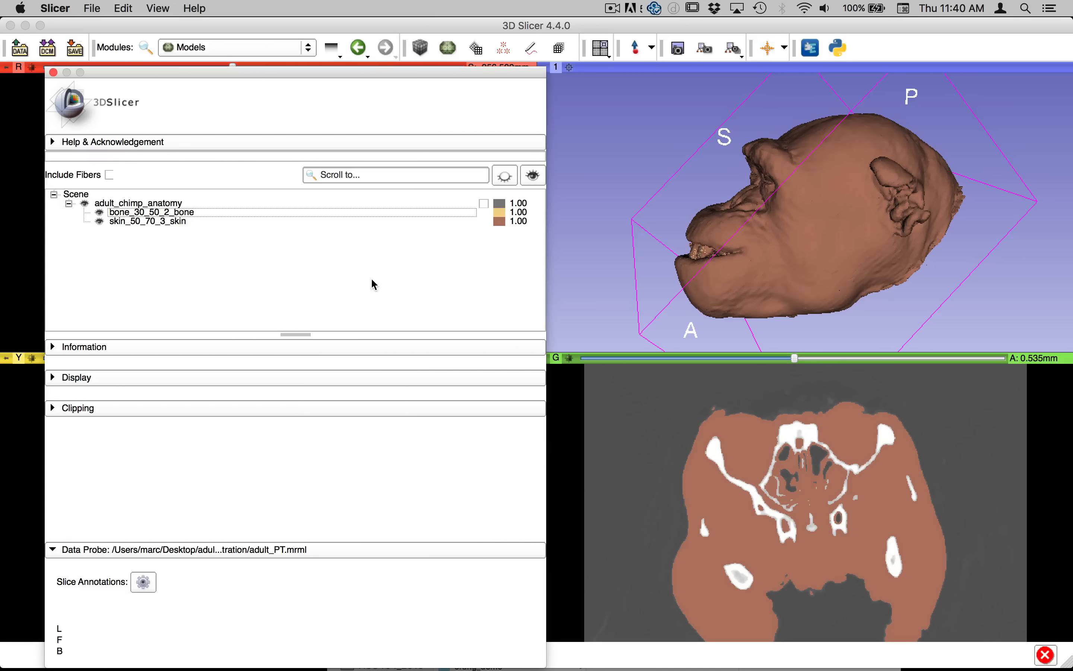
Switch to Word to check the 3D Slicer task list in the Assignment 3 document and return to Slicer
key(super+Tab)
key(super+Tab)
key(super+Tab)
key(super+Tab)
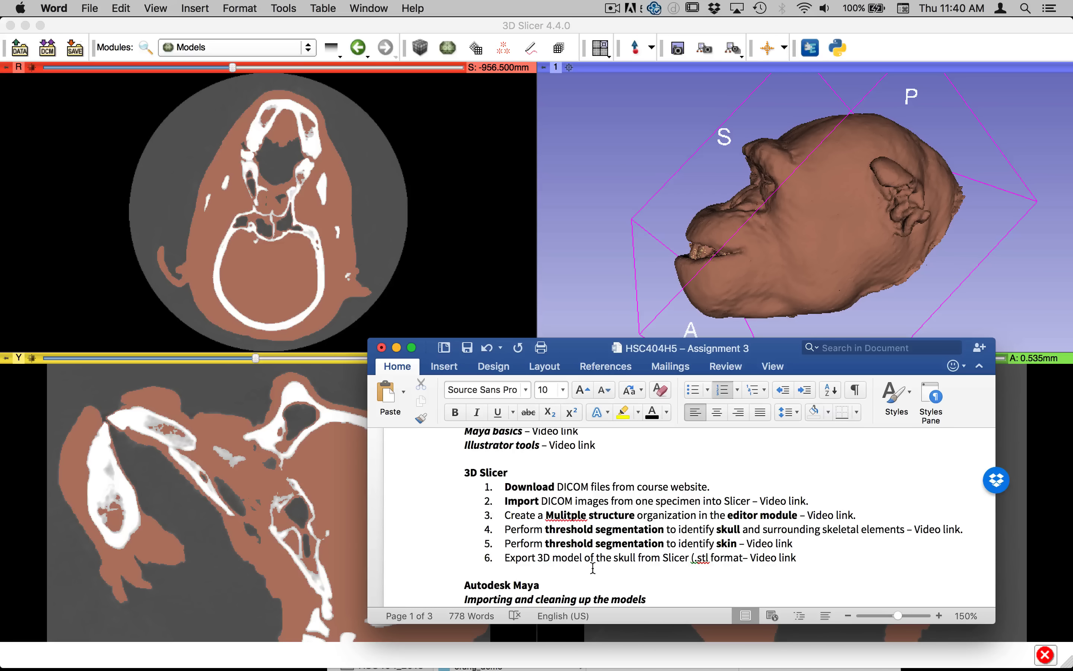
key(super+Tab)
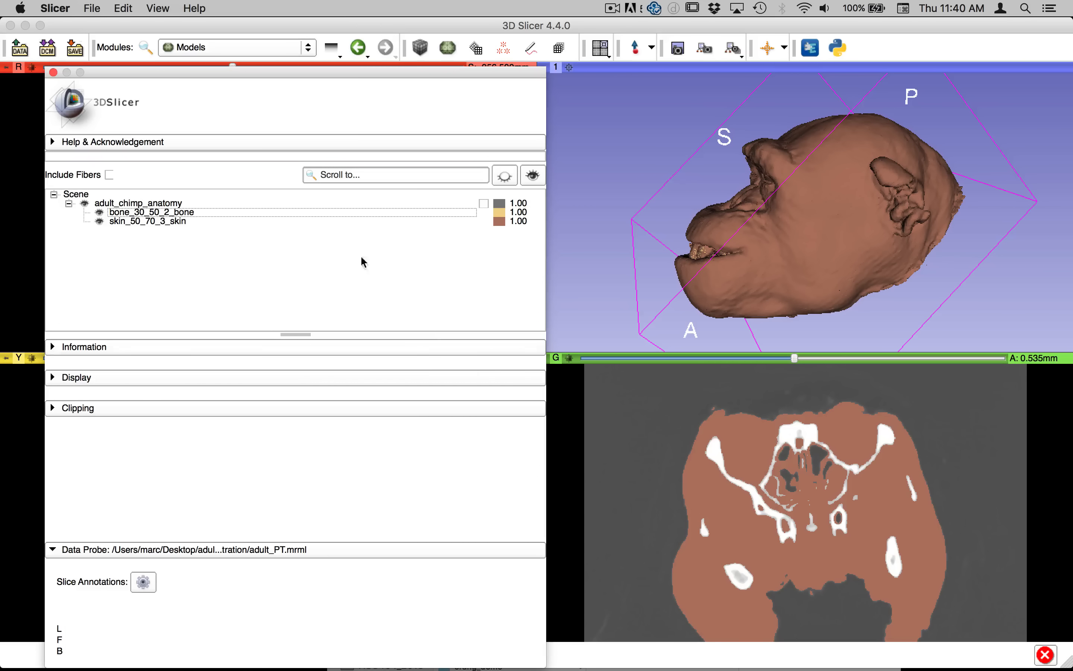